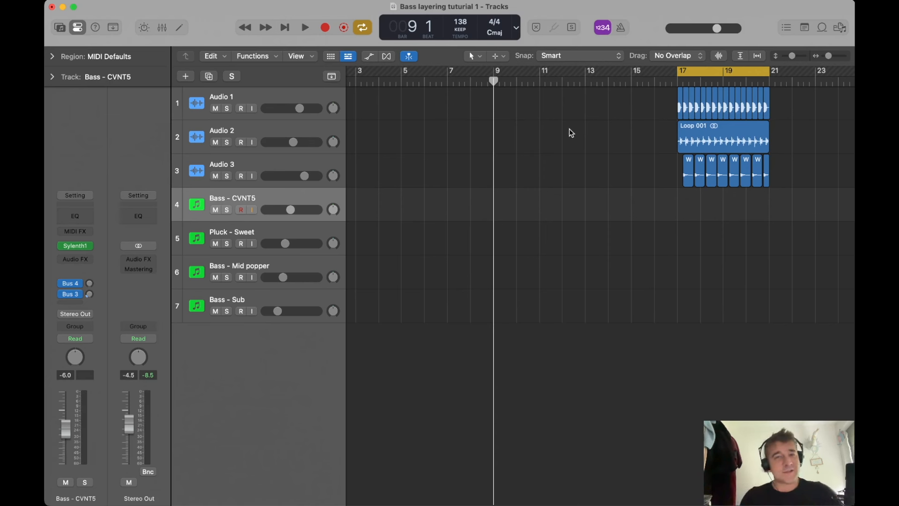
Play the drum regions on Audio 1, Audio 2 and Audio 3 within the bar 17–21 cycle
drag(628, 93, 794, 206)
click(652, 150)
drag(656, 101, 763, 187)
click(790, 197)
click(700, 132)
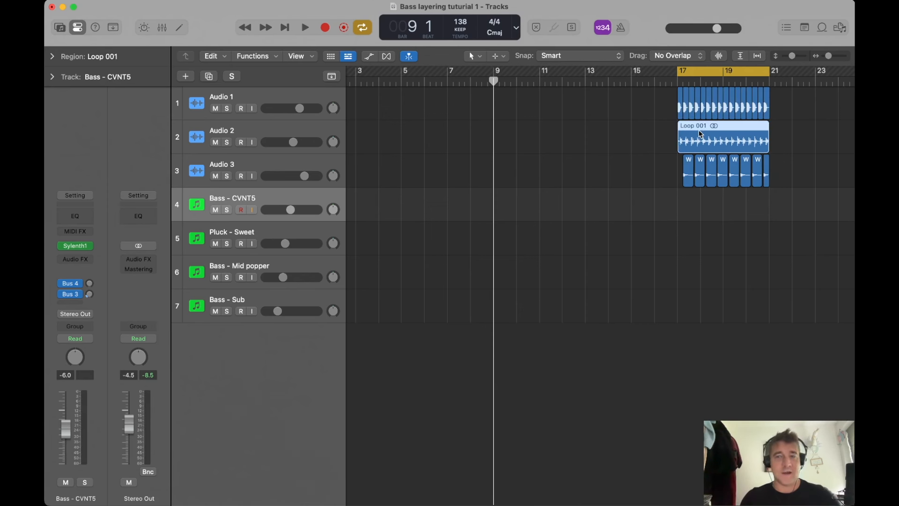
drag(664, 163, 798, 166)
click(661, 145)
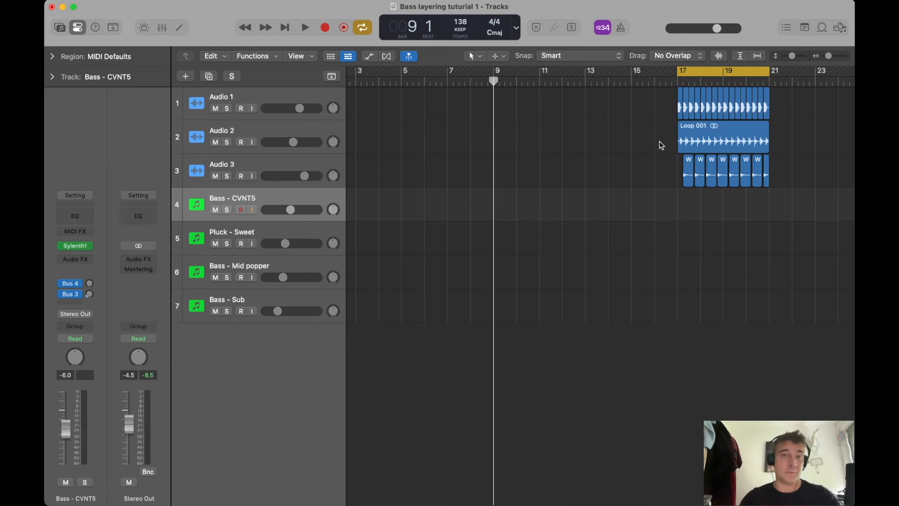
key(space)
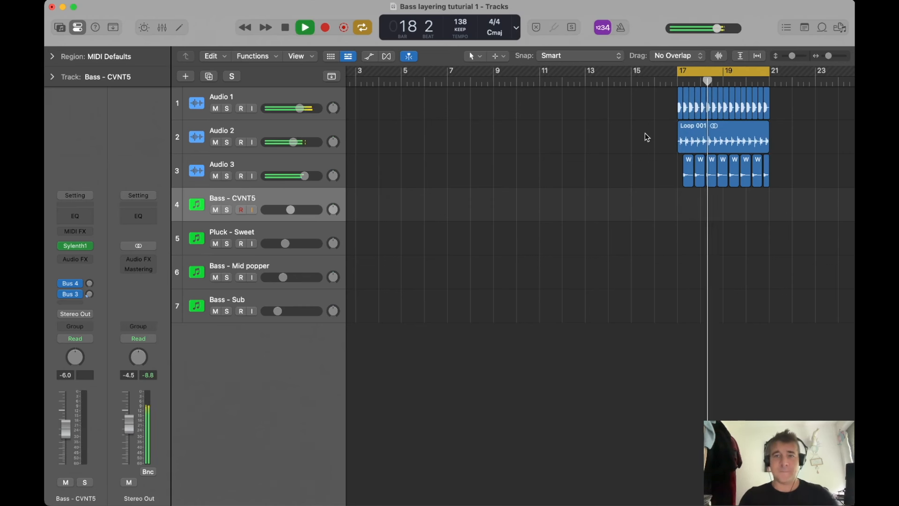
key(space)
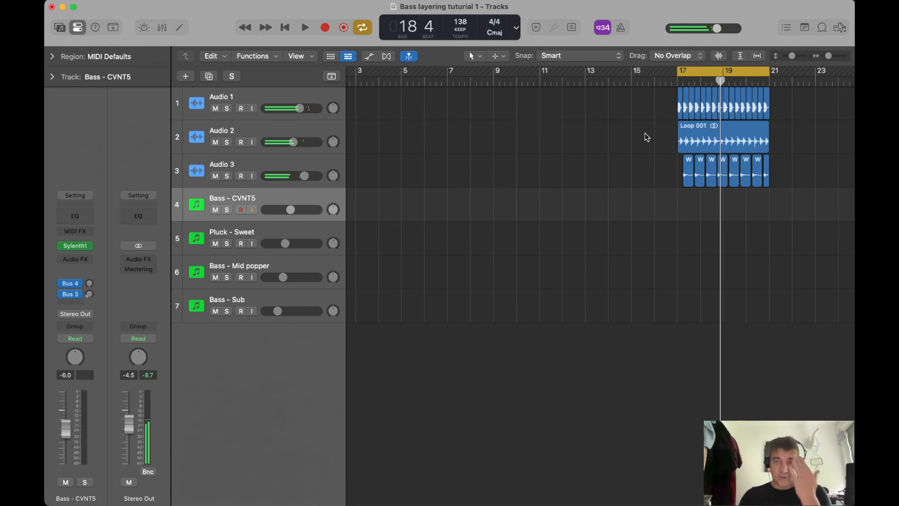
Look through the four software instrument tracks: Bass - CVNT5, Pluck - Sweet, Bass - Mid popper and Bass - Sub
click(259, 234)
click(261, 267)
click(264, 303)
click(263, 202)
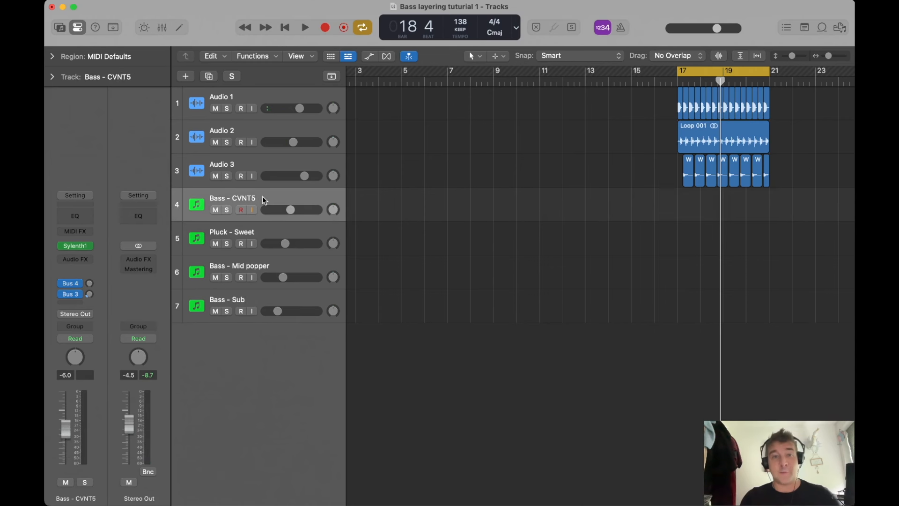
click(274, 233)
click(273, 262)
click(271, 299)
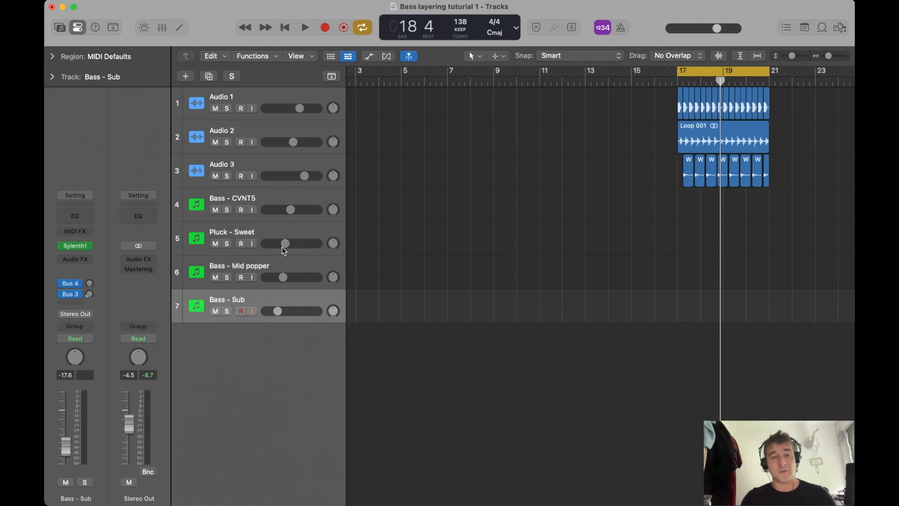
click(285, 201)
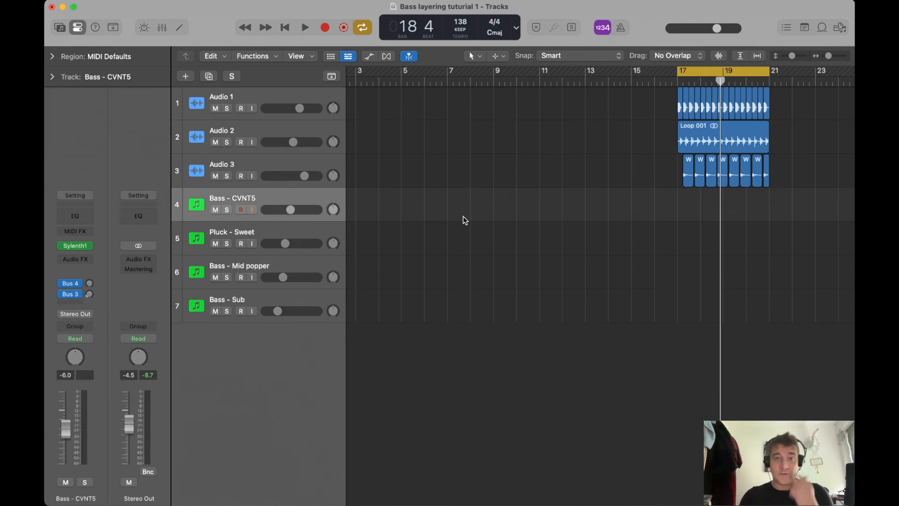
Activate the Pencil tool and set the cycle range to bars 7–11
key(t)
click(496, 214)
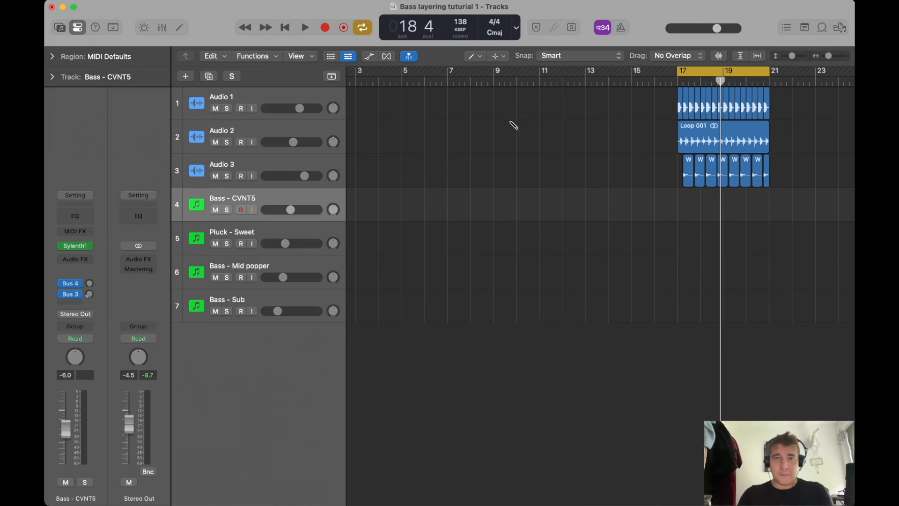
drag(464, 73, 543, 75)
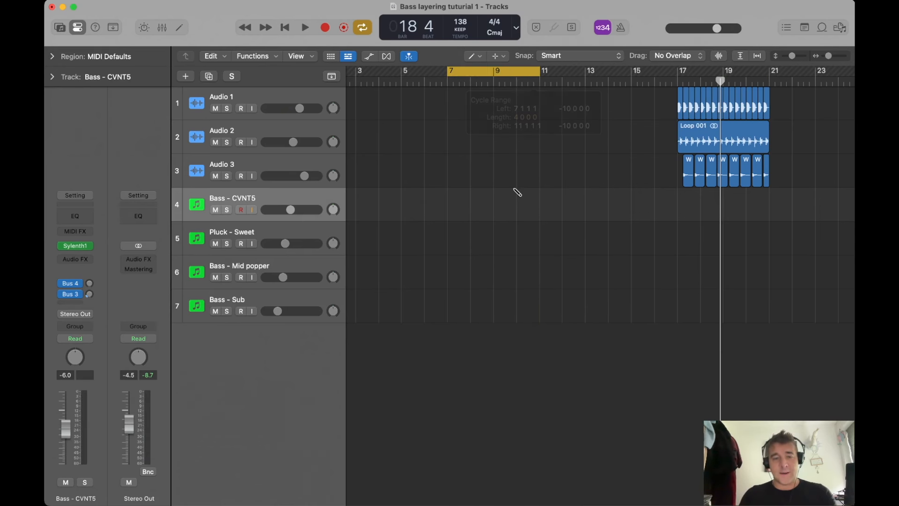
scroll(480, 233, up, 2)
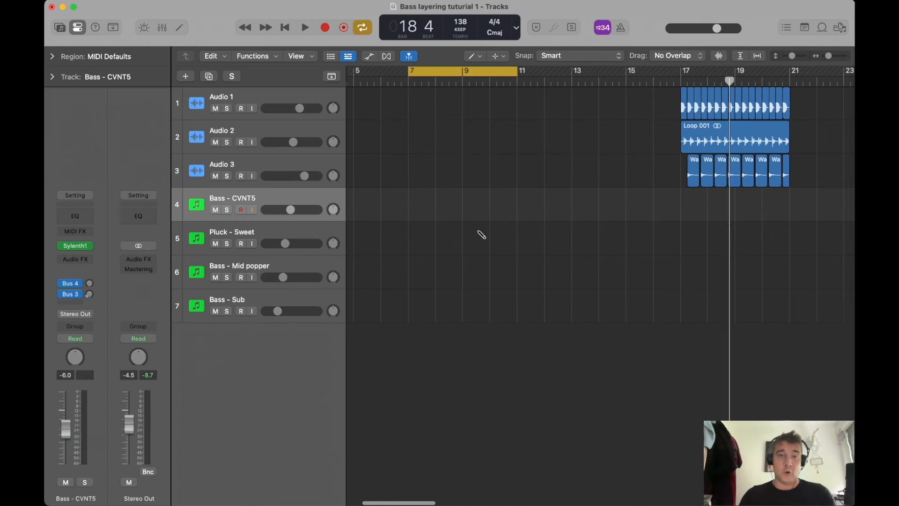
Create a four-bar MIDI region on the Bass - Sub track from bar 7 to 11 and open it in the Piano Roll
click(413, 302)
drag(433, 316, 517, 314)
double_click(463, 315)
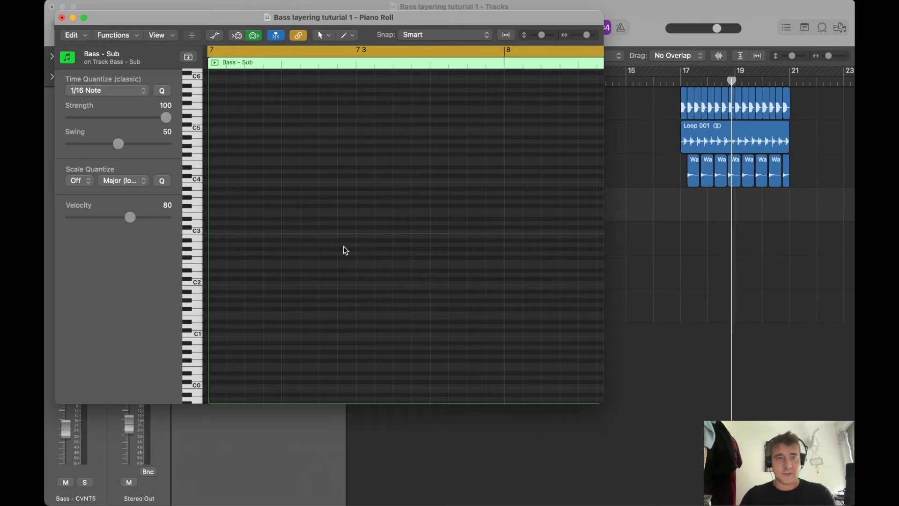
Draw four off-beat eighth notes on A2 in bar 7, close the Piano Roll, and delete the stray Bass - Mid popper region
click(196, 193)
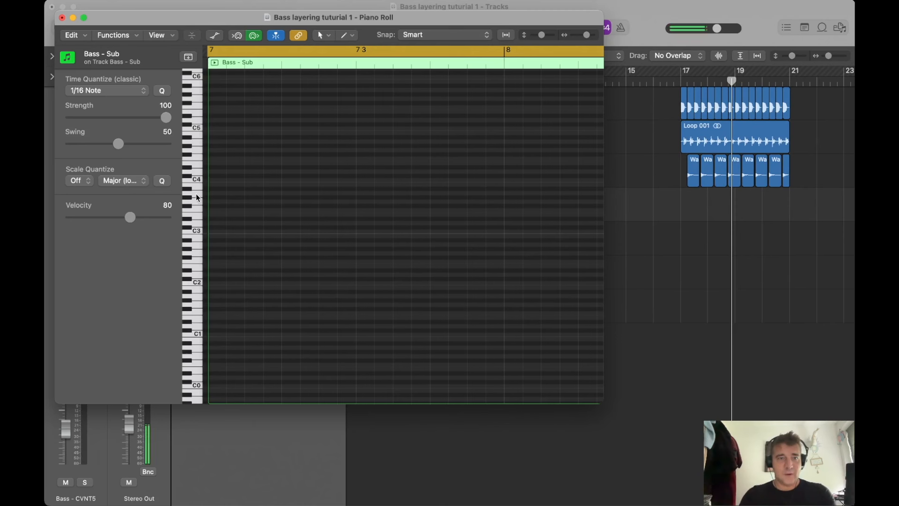
click(194, 248)
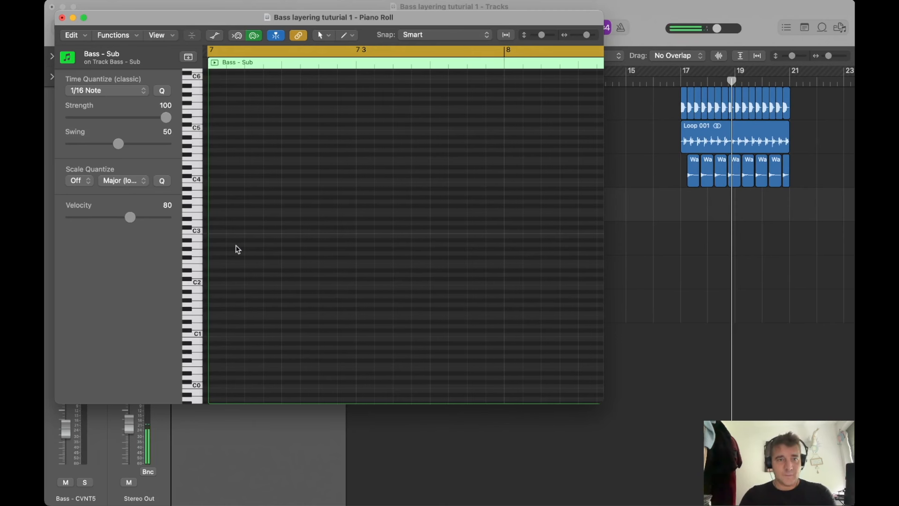
key(t)
key(p)
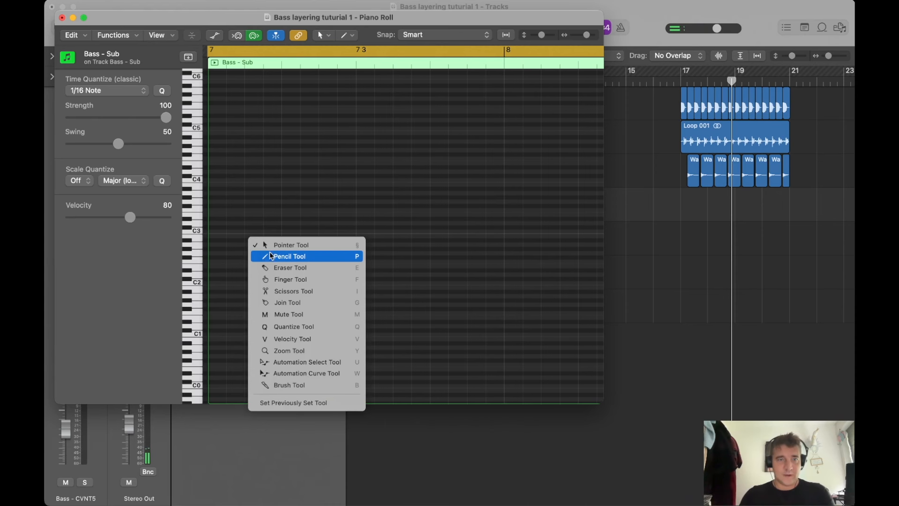
drag(253, 245, 271, 248)
click(320, 244)
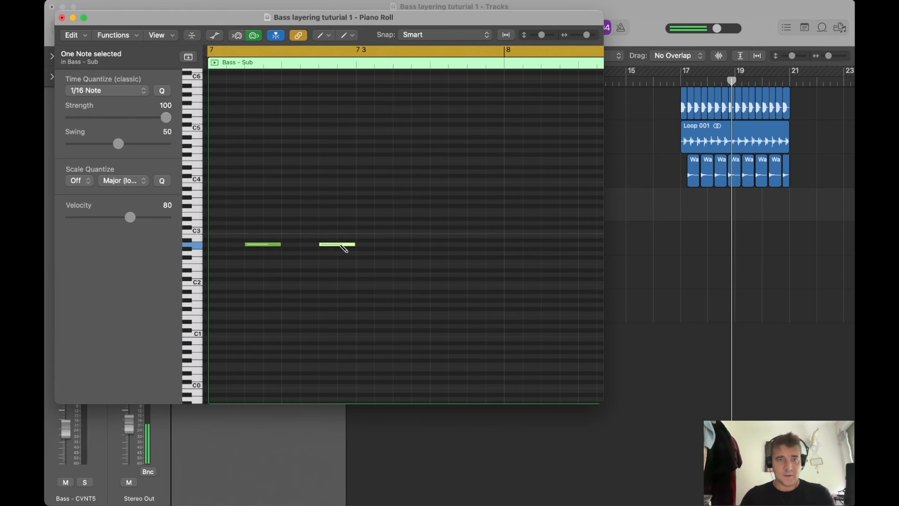
click(394, 244)
click(464, 245)
key(super+w)
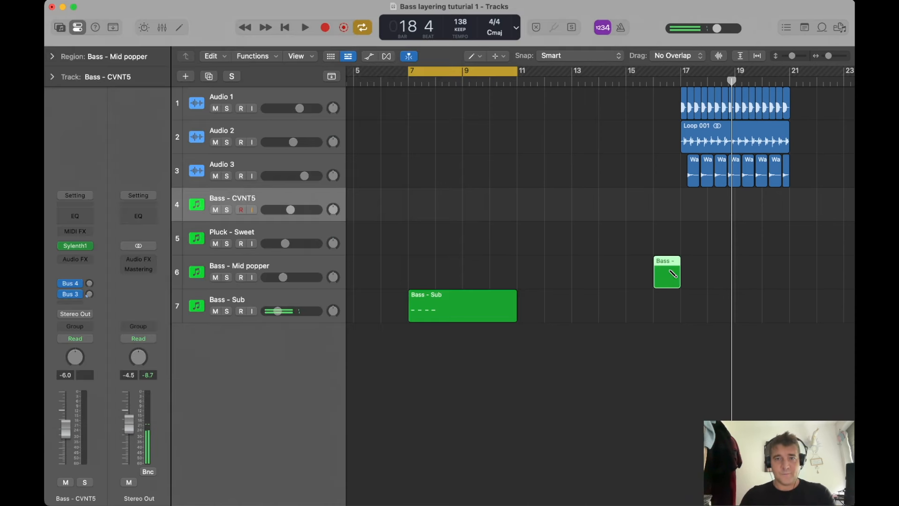
key(Delete)
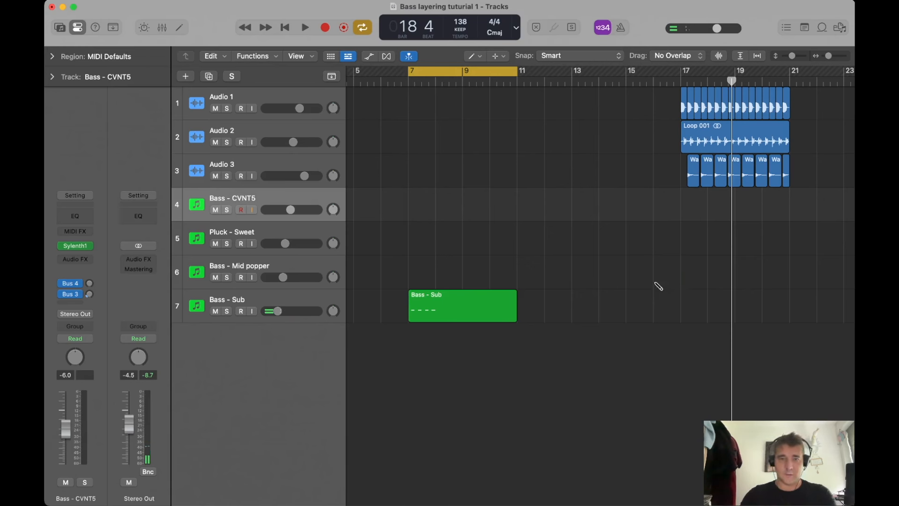
Shorten the Bass - Sub region to one bar and copy it to fill bars 7 to 11 with four regions
drag(515, 313, 449, 310)
key(Escape)
key(Escape)
key(Escape)
click(477, 300)
drag(501, 295, 474, 297)
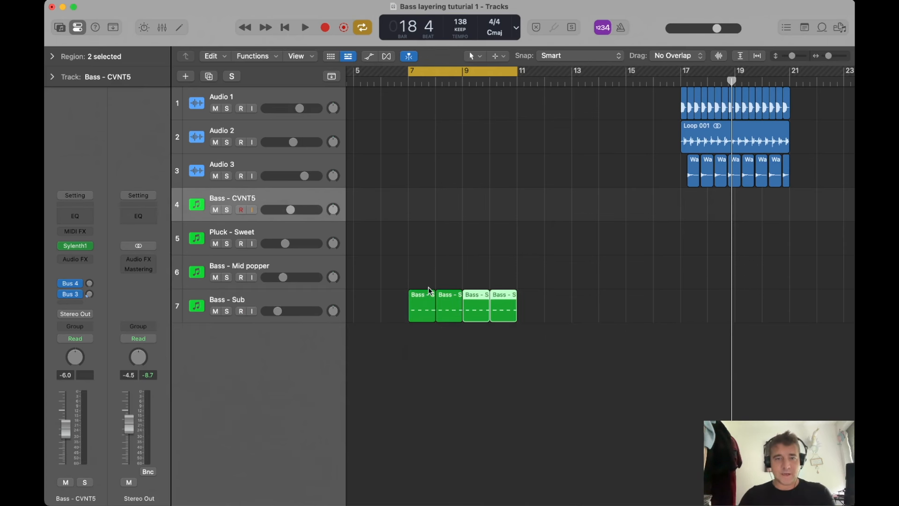
Play back the repeated Bass - Sub pattern within the cycle range
key(space)
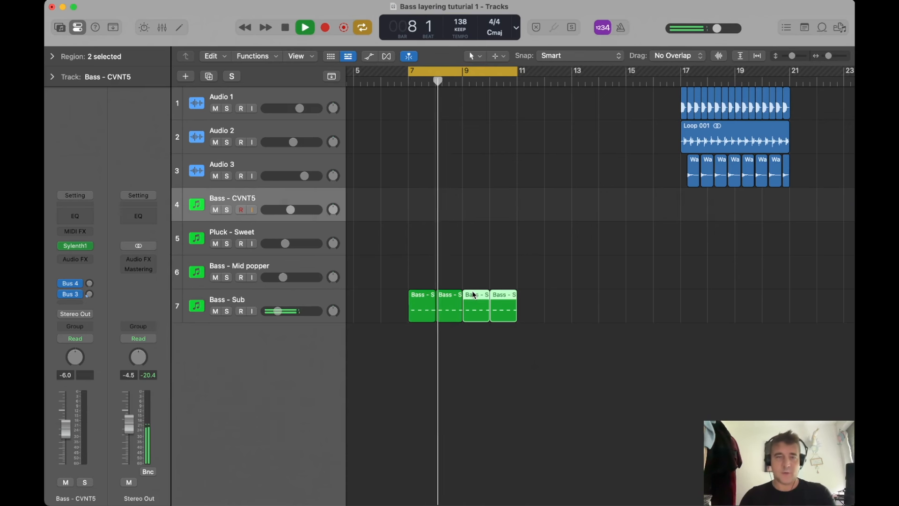
key(space)
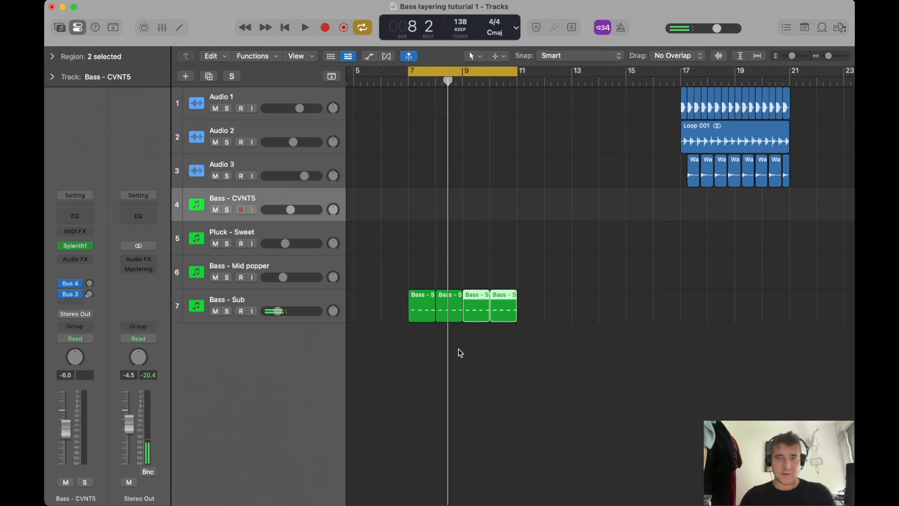
key(space)
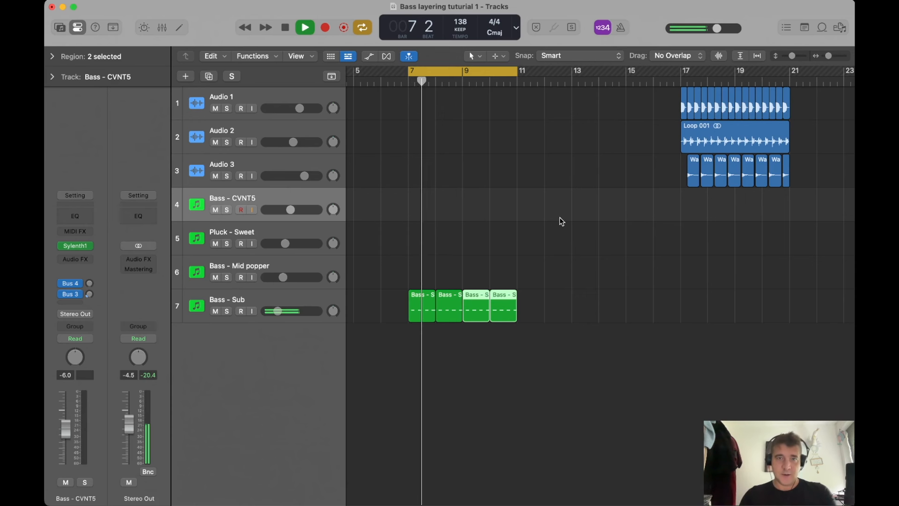
key(space)
Mute the Audio 2 and Audio 3 regions at bar 17 and copy the Audio 1 kick regions to bar 7
drag(658, 129, 796, 182)
click(797, 182)
drag(817, 112, 414, 104)
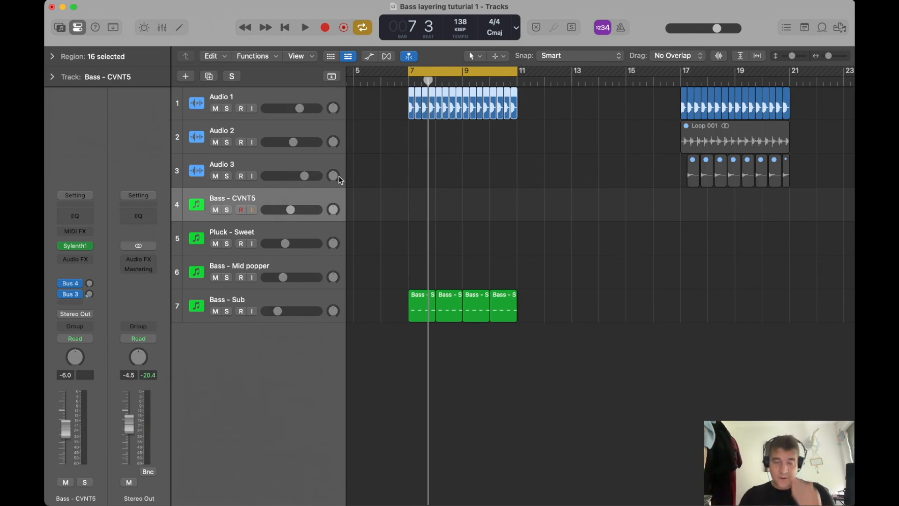
Inspect the Sylenth1 preset loaded on the Bass - Sub track
click(283, 294)
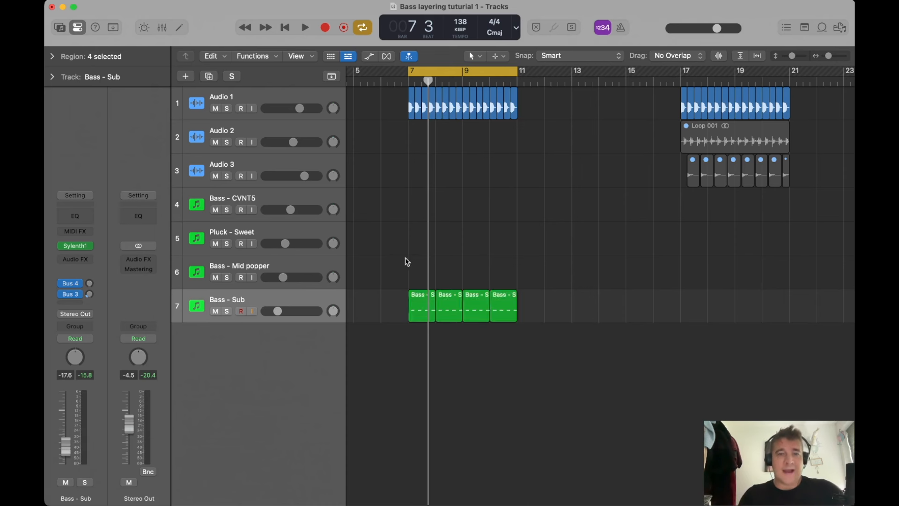
click(566, 305)
drag(565, 302, 385, 303)
click(385, 303)
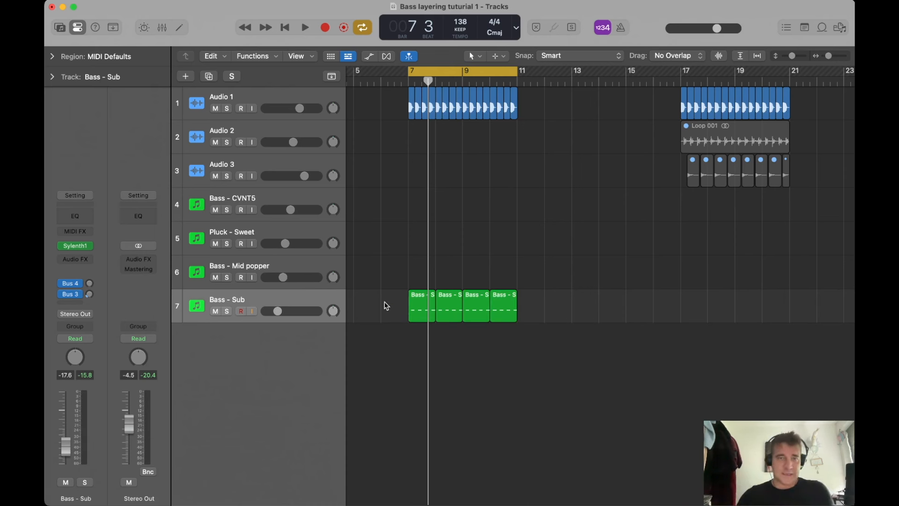
click(297, 295)
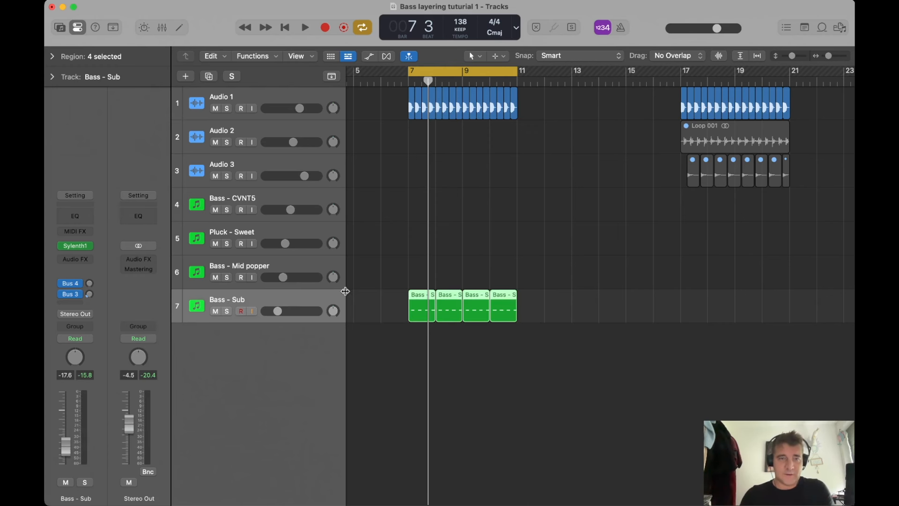
click(75, 245)
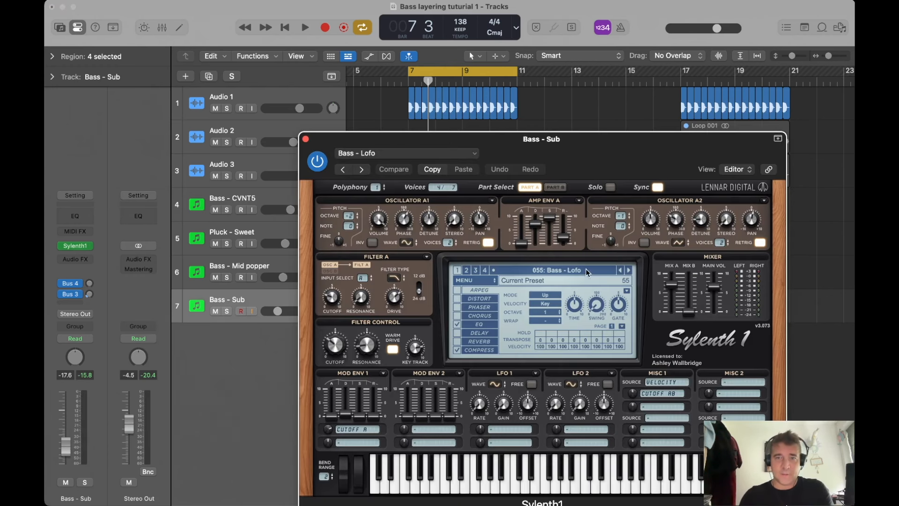
click(306, 139)
click(404, 162)
Set the Bass - Sub track's volume to -16.2 dB while playing it with the kick
key(space)
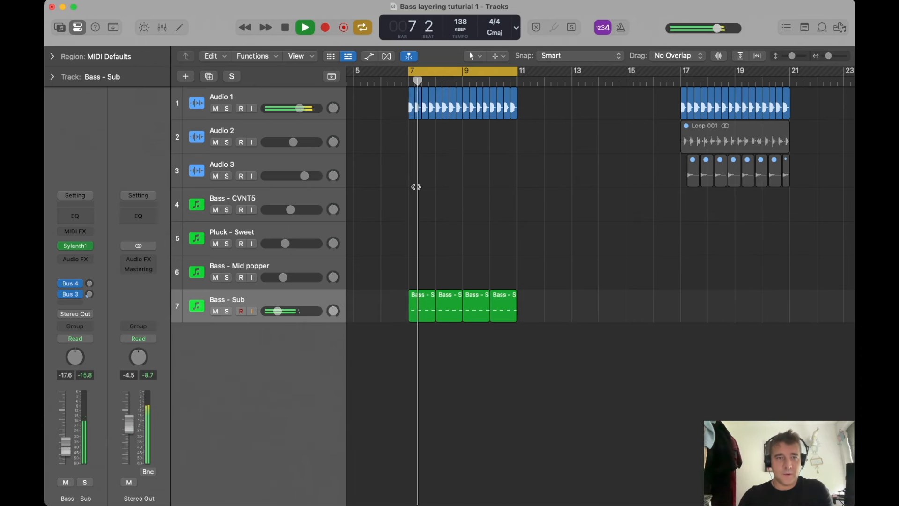
drag(66, 447, 66, 444)
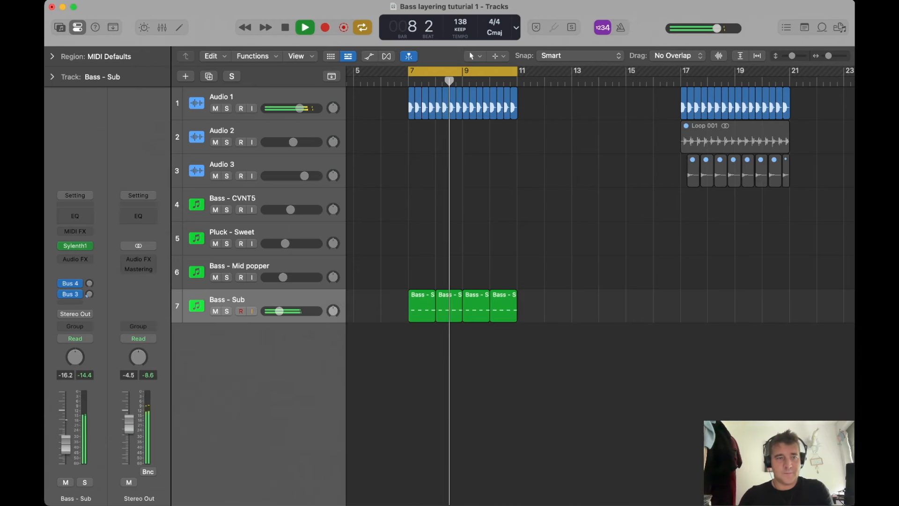
key(space)
Insert the Kickstart effect on the Bass - Sub track and audition its ducking against the kick
click(78, 260)
mouse_move(108, 270)
click(162, 268)
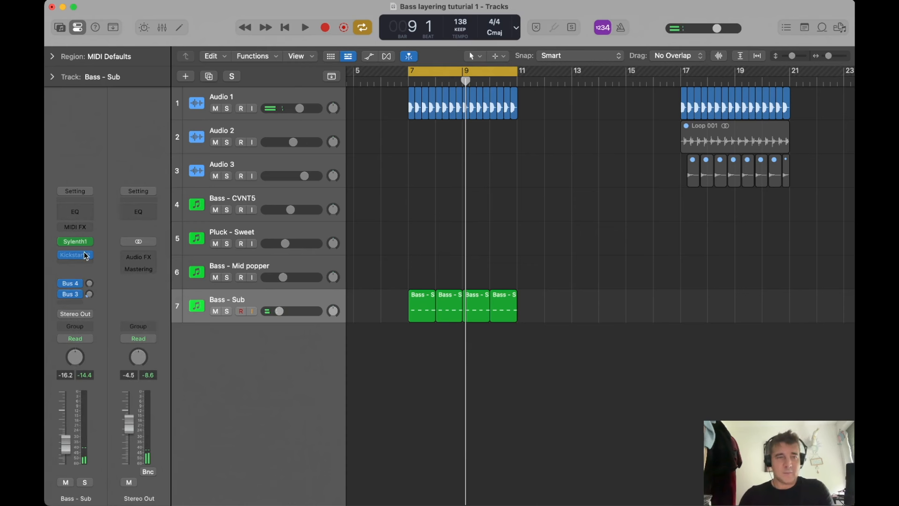
click(87, 255)
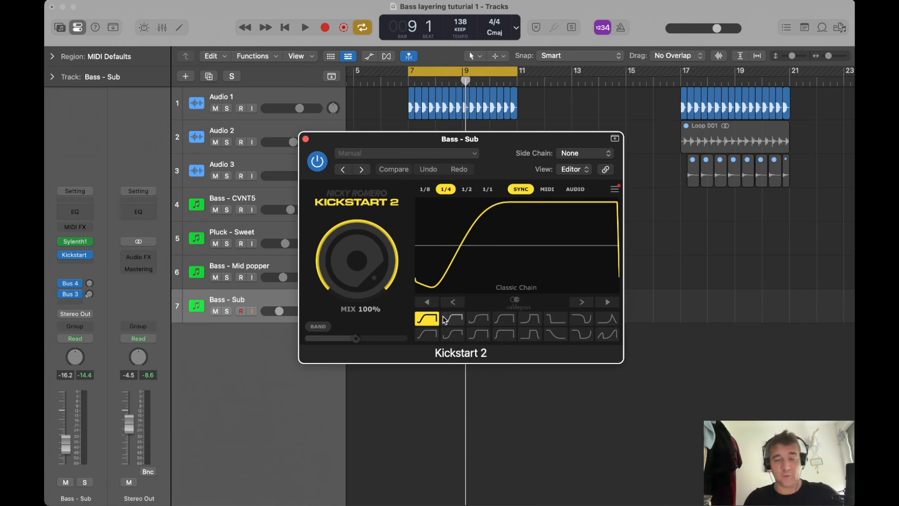
key(space)
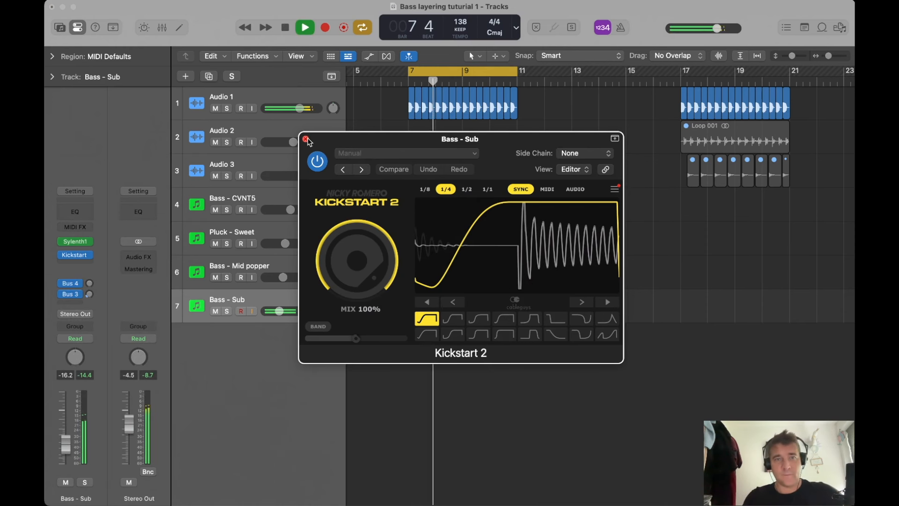
click(305, 140)
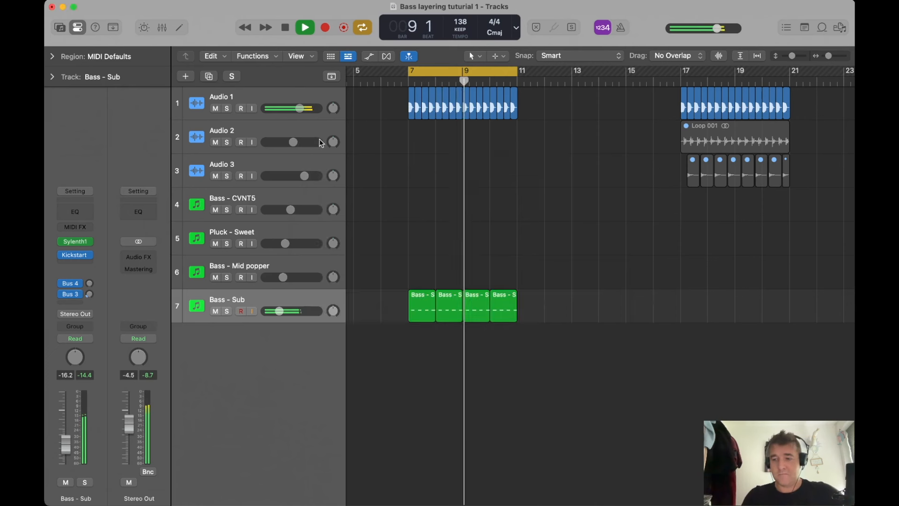
key(space)
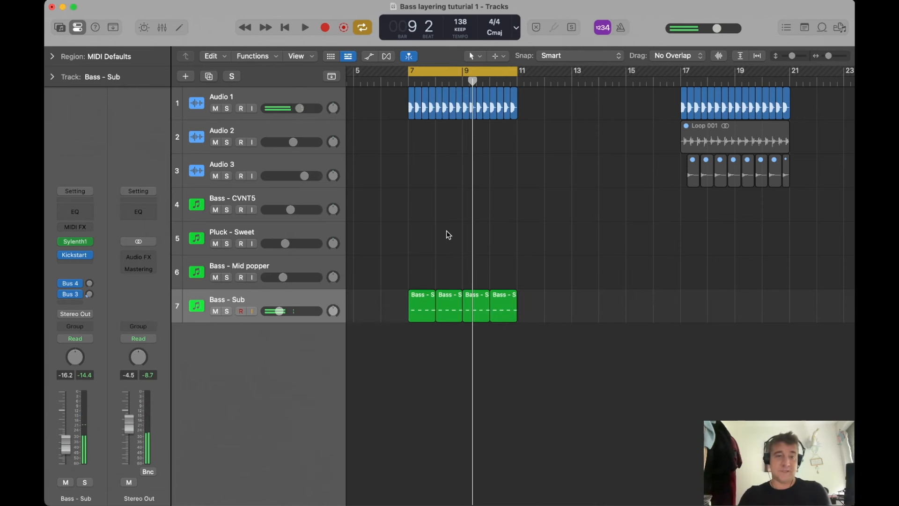
Draw a one-bar MIDI region at bar 7 on the Bass - CVNT5 track and open it in the Piano Roll
key(t)
click(457, 242)
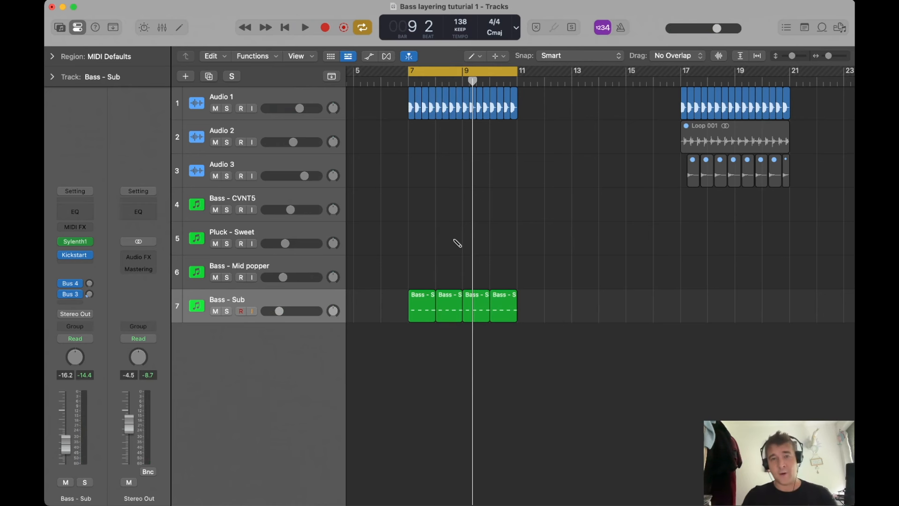
click(429, 209)
scroll(432, 206, up, 3)
key(t)
click(451, 208)
double_click(426, 204)
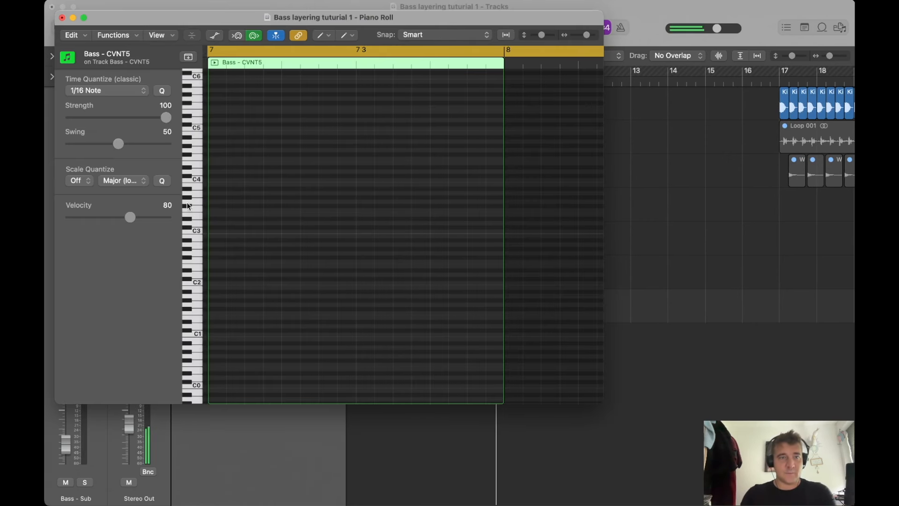
Draw a sixteenth note at the start of the Bass - CVNT5 region and move it down one octave to A0
click(197, 289)
click(197, 297)
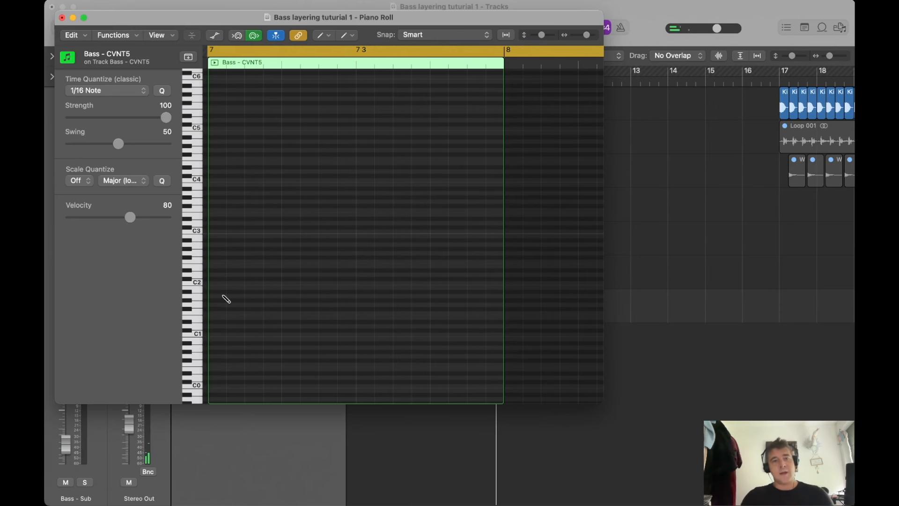
scroll(238, 297, up, 3)
scroll(238, 297, up, 2)
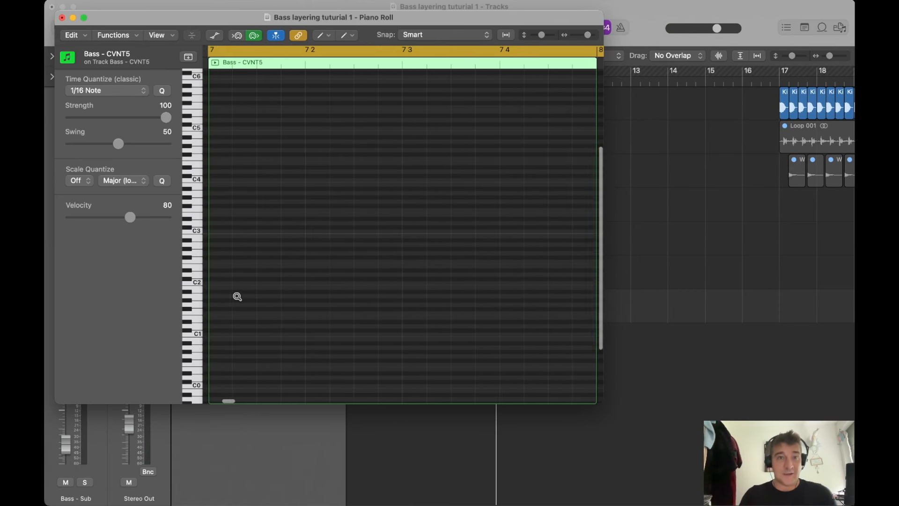
click(229, 293)
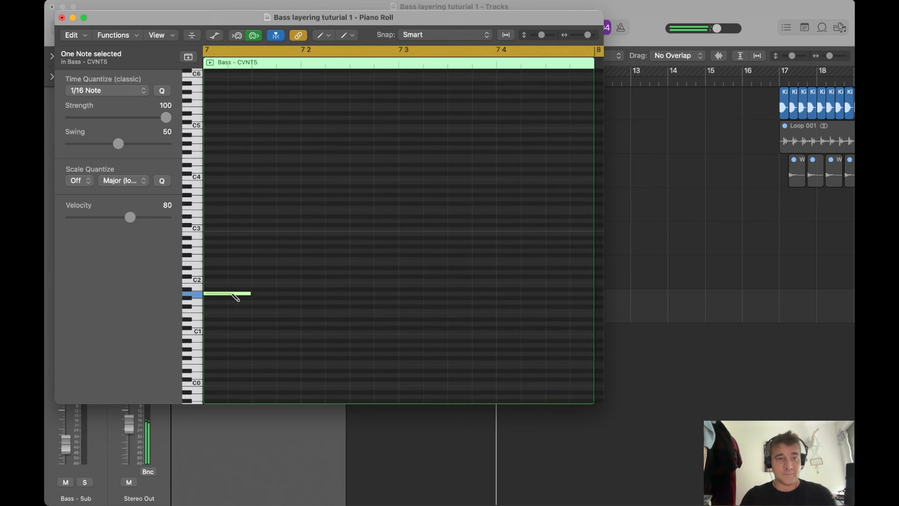
drag(250, 293, 224, 294)
scroll(223, 294, left, 1)
scroll(224, 294, down, 2)
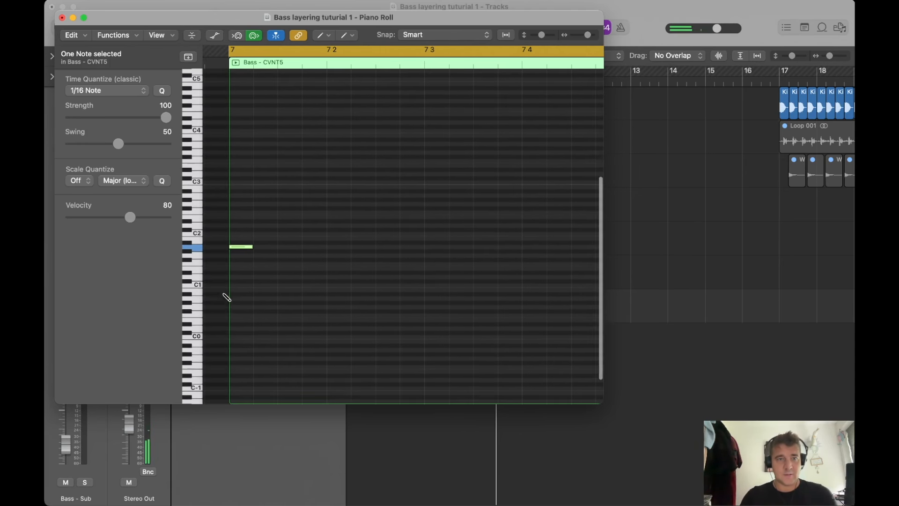
drag(245, 247, 248, 299)
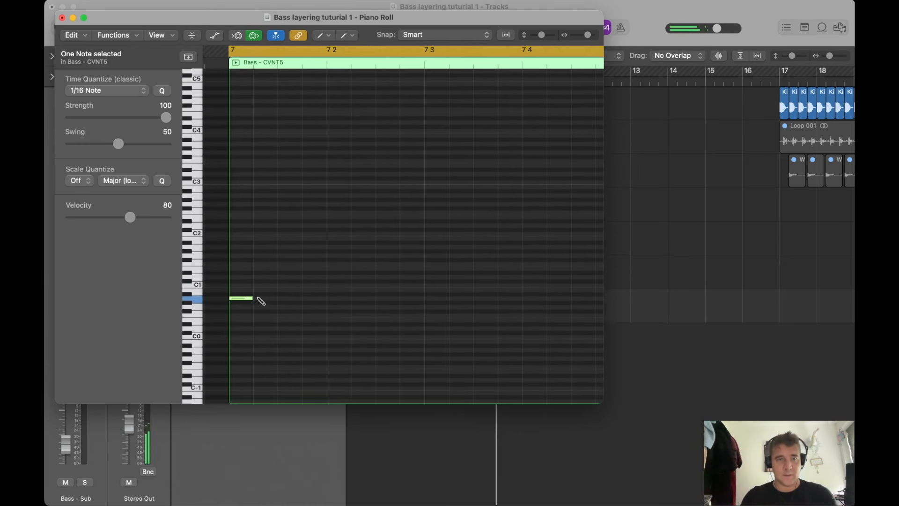
Fill the whole bar with sixteenth notes on A0 by adding notes and duplicating them across the region
click(265, 298)
click(287, 298)
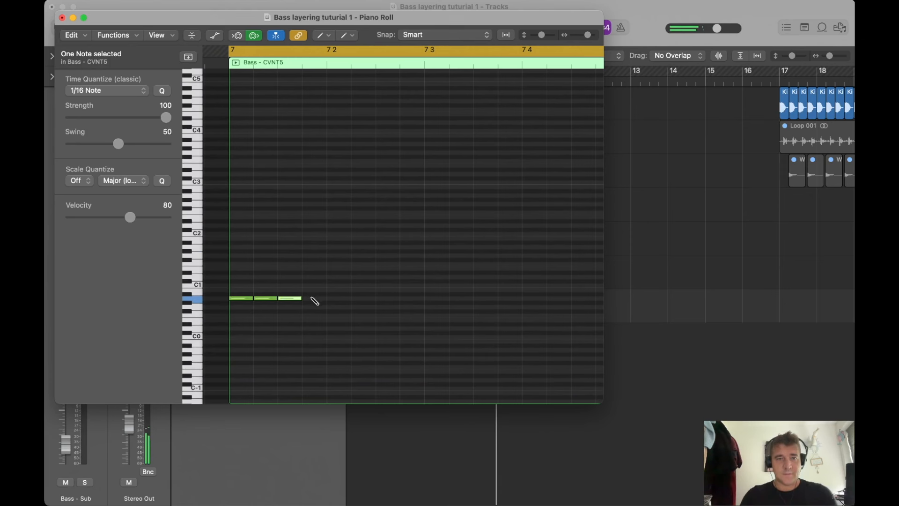
click(314, 298)
key(t)
key(t)
drag(359, 292, 238, 297)
drag(237, 298, 336, 301)
drag(451, 298, 233, 301)
drag(232, 299, 436, 302)
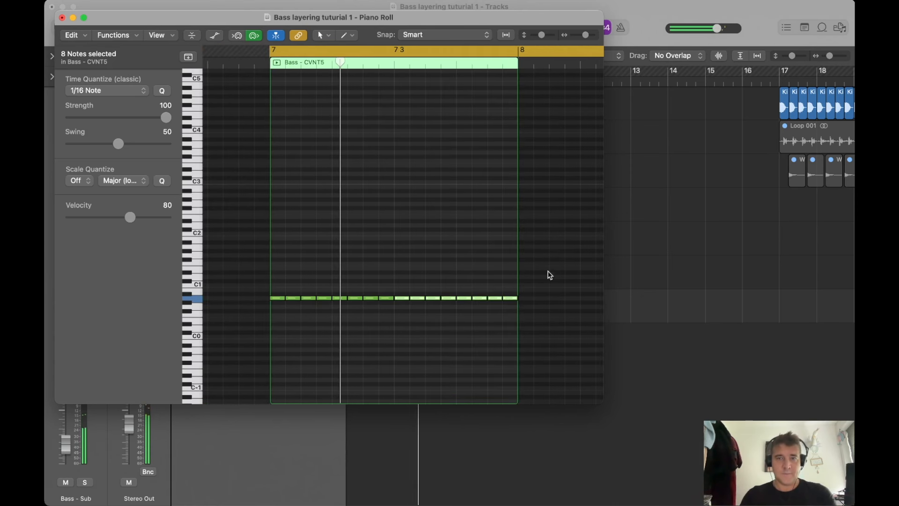
Return to the arrangement and set the cycle range to the single bar from 7 to 8
click(623, 267)
drag(410, 75, 447, 75)
key(super+Right)
click(431, 212)
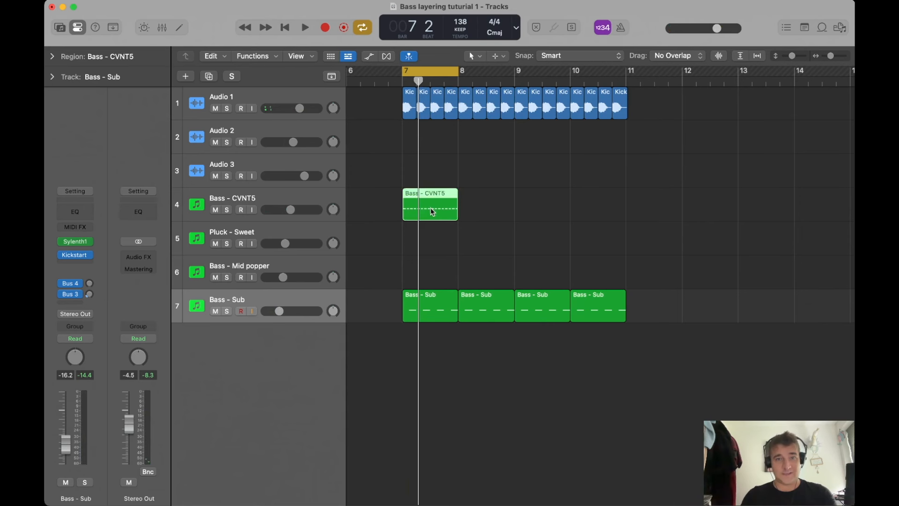
Raise the third, sixth, eleventh and fourteenth notes of the Bass - CVNT5 pattern by one octave
double_click(426, 206)
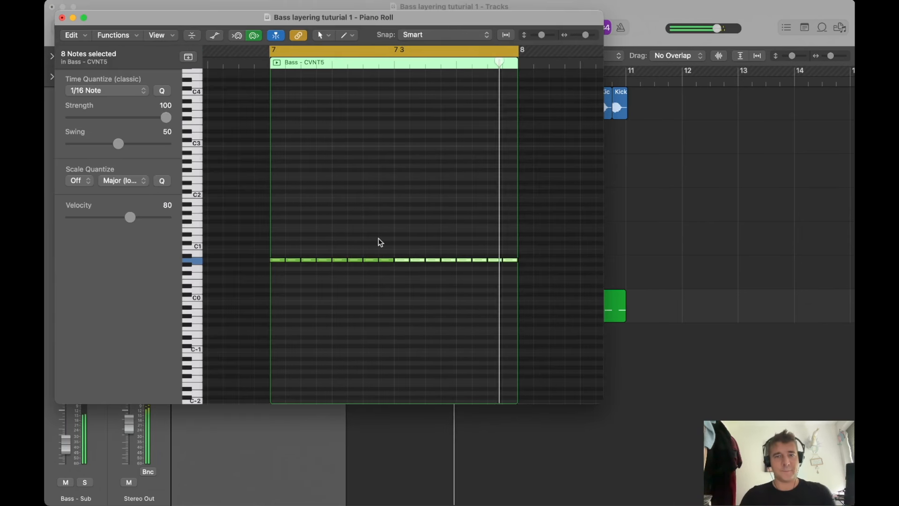
click(311, 260)
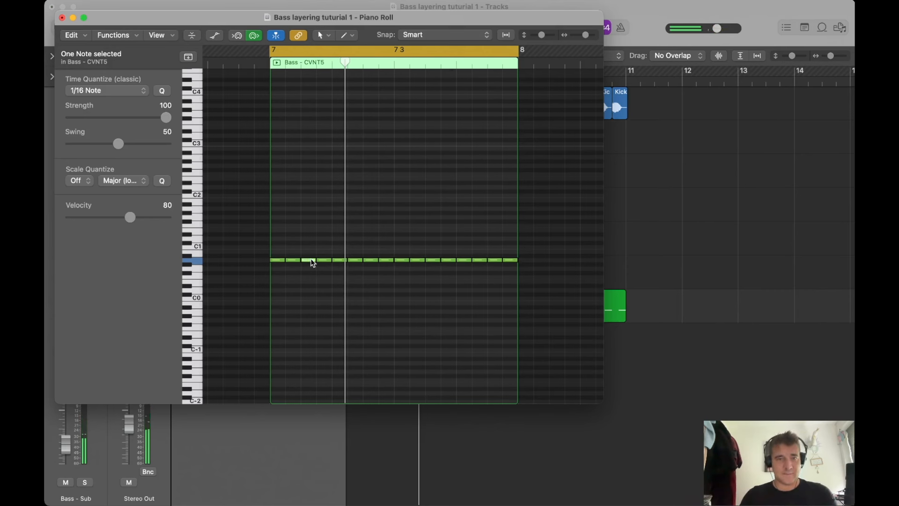
drag(311, 263, 309, 213)
drag(353, 261, 356, 212)
drag(432, 261, 432, 211)
drag(480, 260, 480, 213)
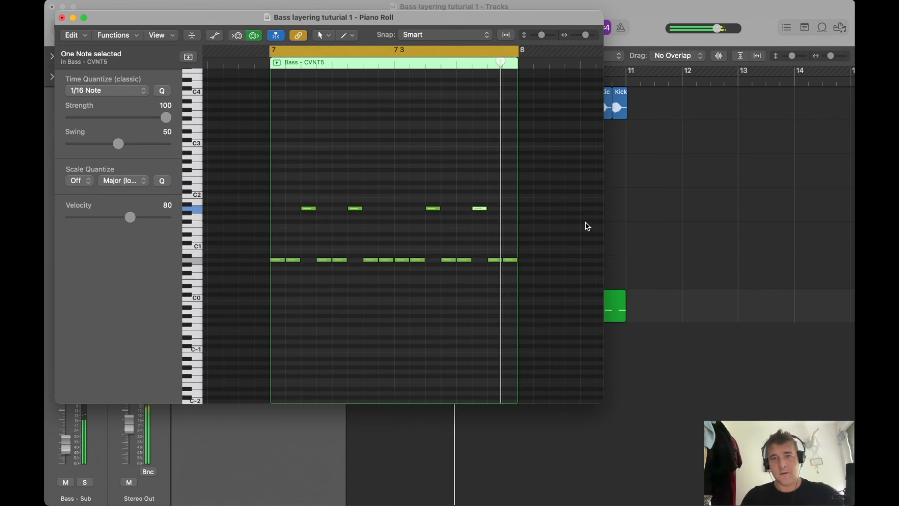
Insert a stereo Kickstart 2 effect on the Bass - CVNT5 track and audition its ducking with the kick
click(620, 226)
click(272, 195)
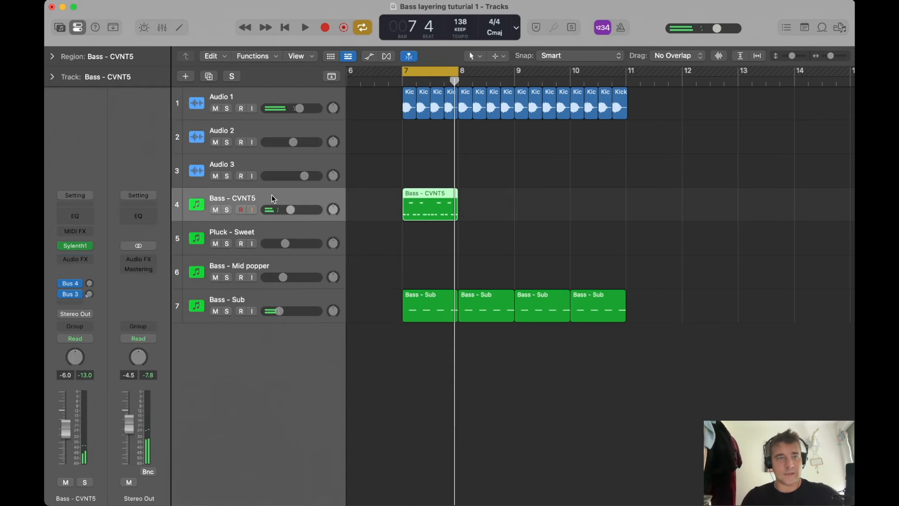
click(74, 260)
mouse_move(107, 261)
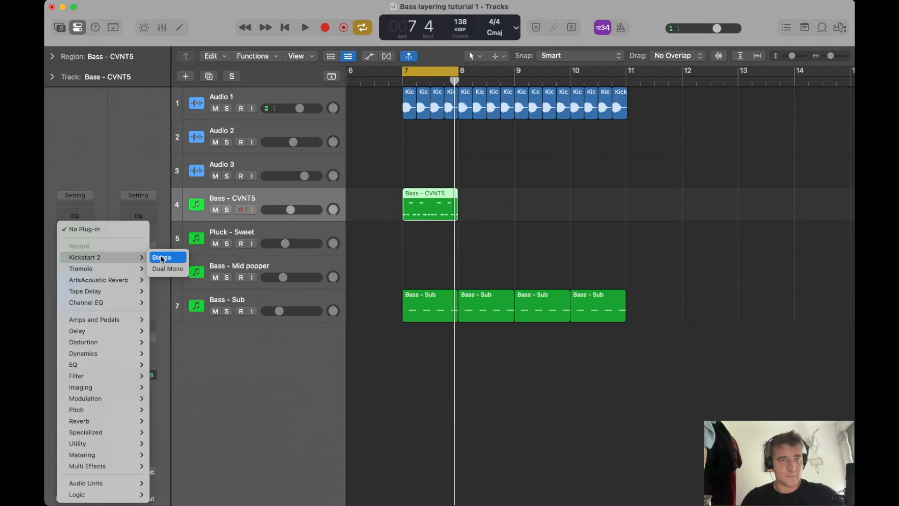
click(162, 257)
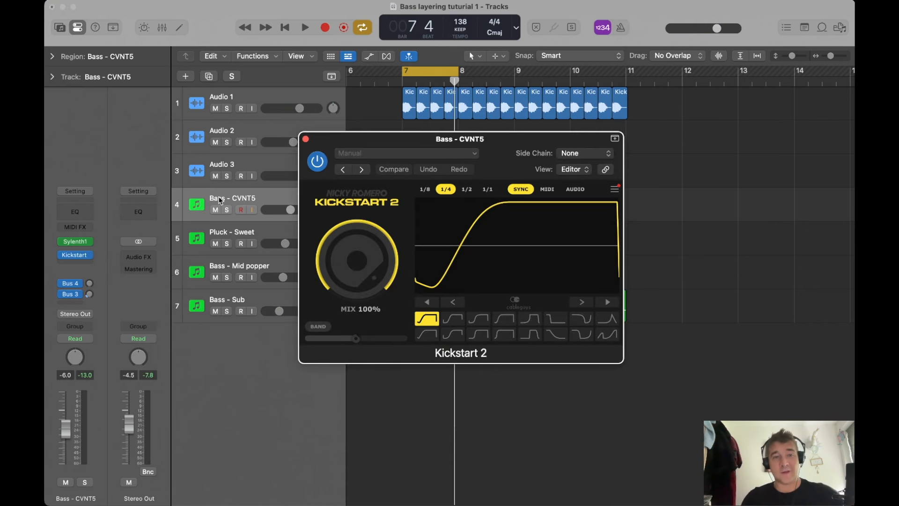
drag(406, 137, 556, 212)
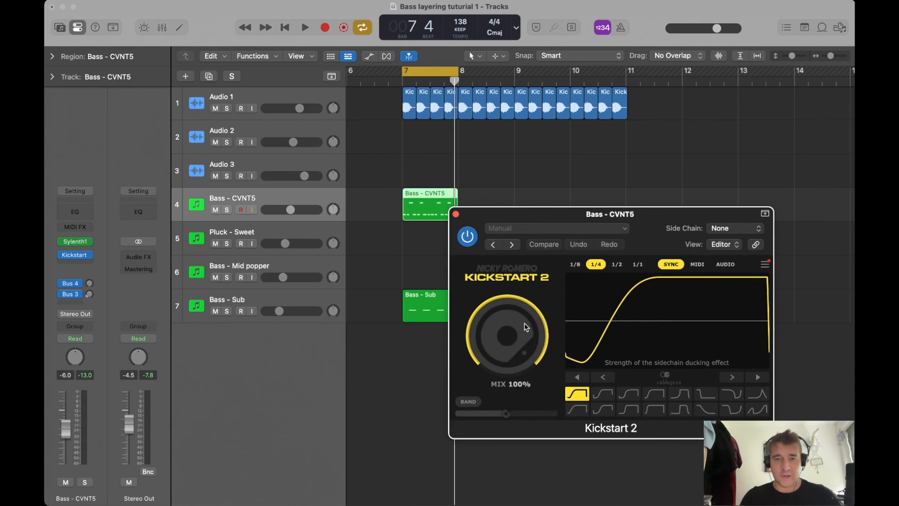
key(space)
click(455, 214)
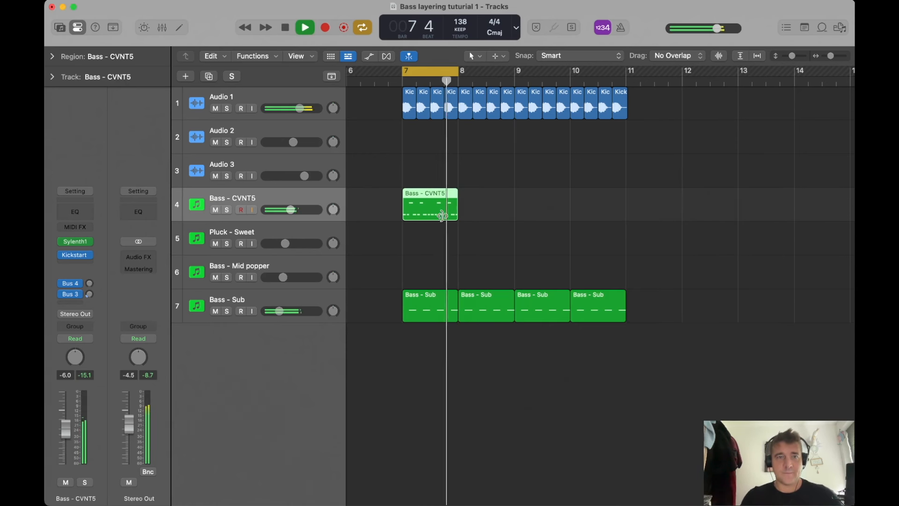
Set the Bass - CVNT5 track's volume to -5.6 dB and lower the Bass - Sub track slightly during playback
drag(291, 210, 293, 210)
drag(280, 311, 279, 313)
key(space)
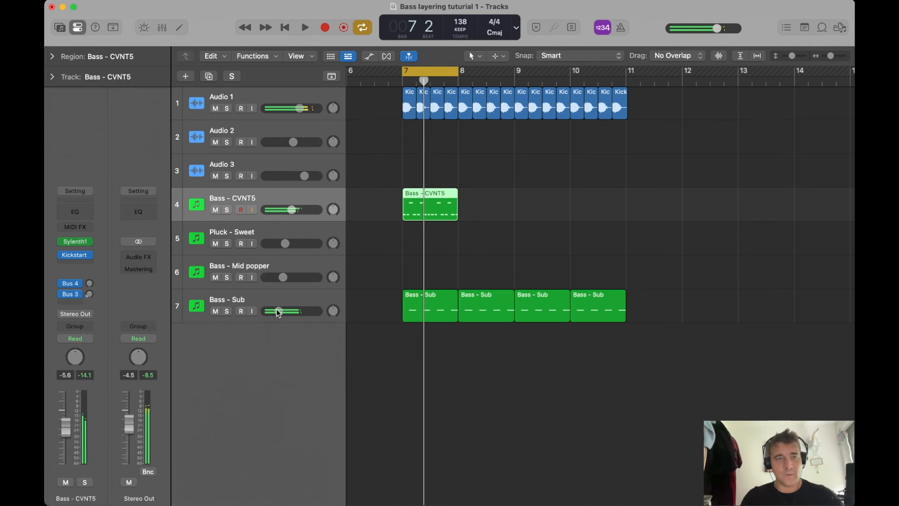
Examine the filter cutoff and Mod Env 2 settings in Sylenth1 on the Bass - CVNT5 track and audition the sound
click(74, 241)
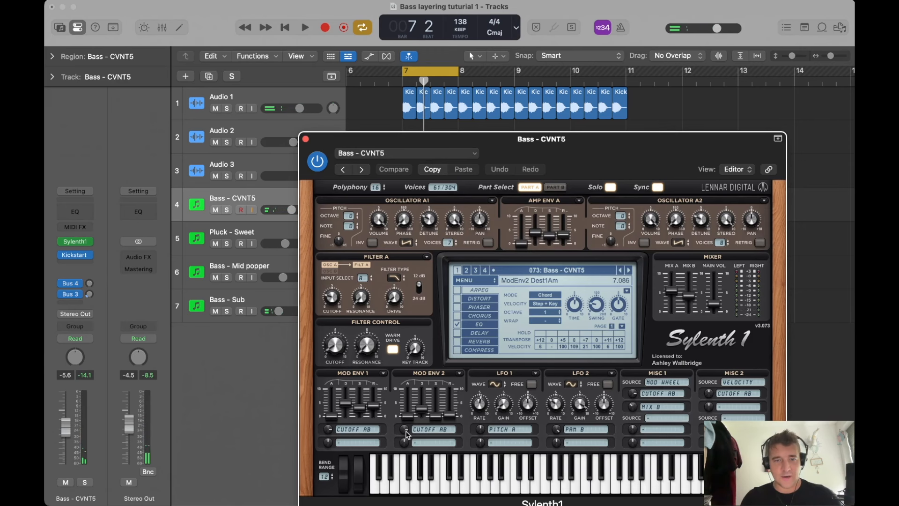
drag(406, 433, 406, 432)
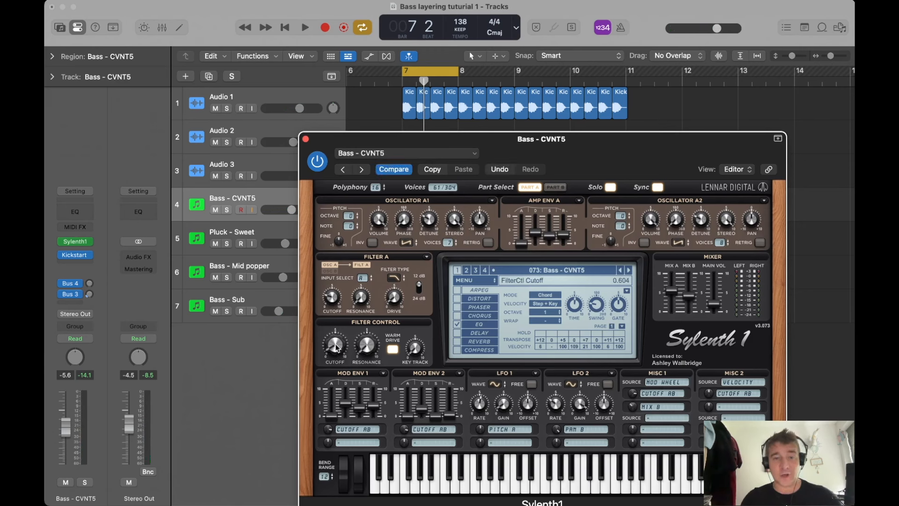
key(space)
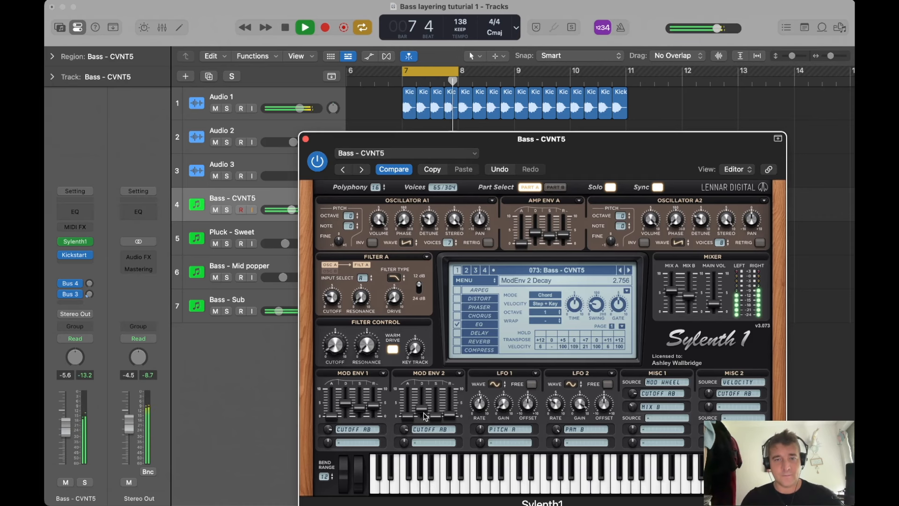
click(305, 139)
click(405, 174)
key(space)
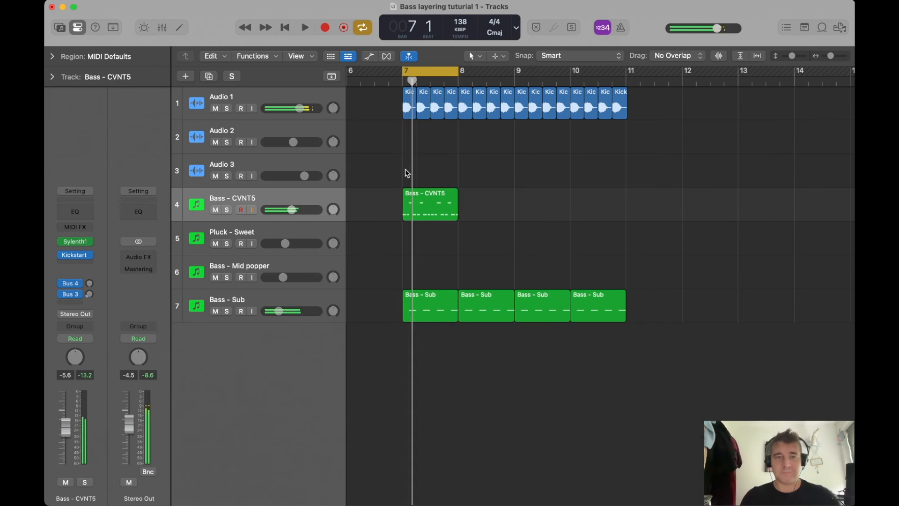
Lower the Bass - CVNT5 track's volume to -7.8 dB and check the balance in playback
click(429, 204)
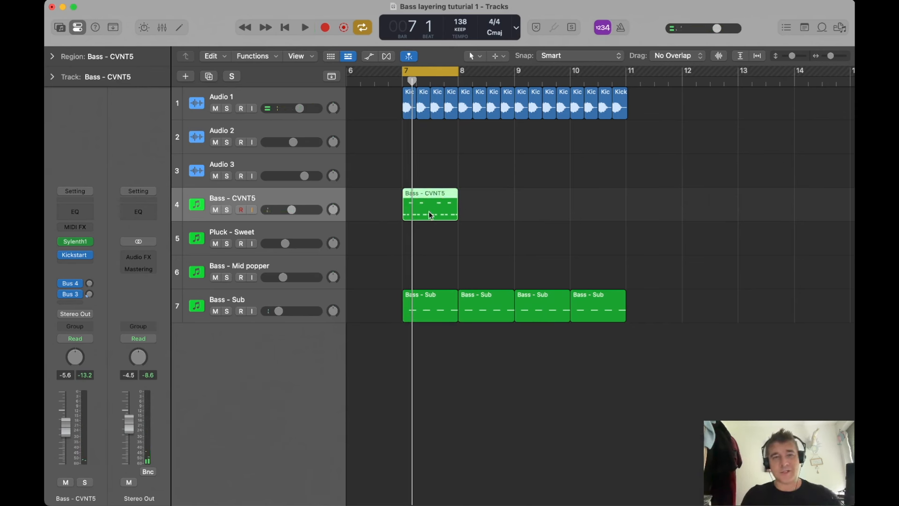
click(391, 202)
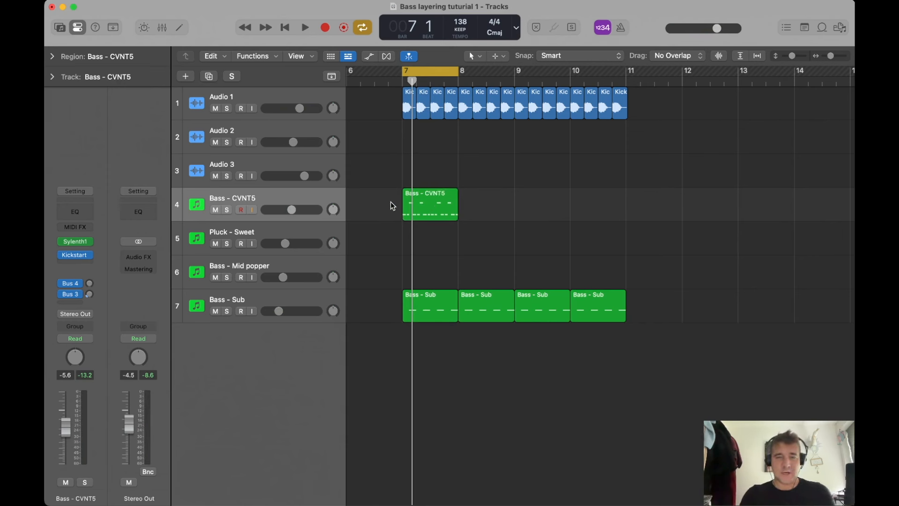
click(437, 201)
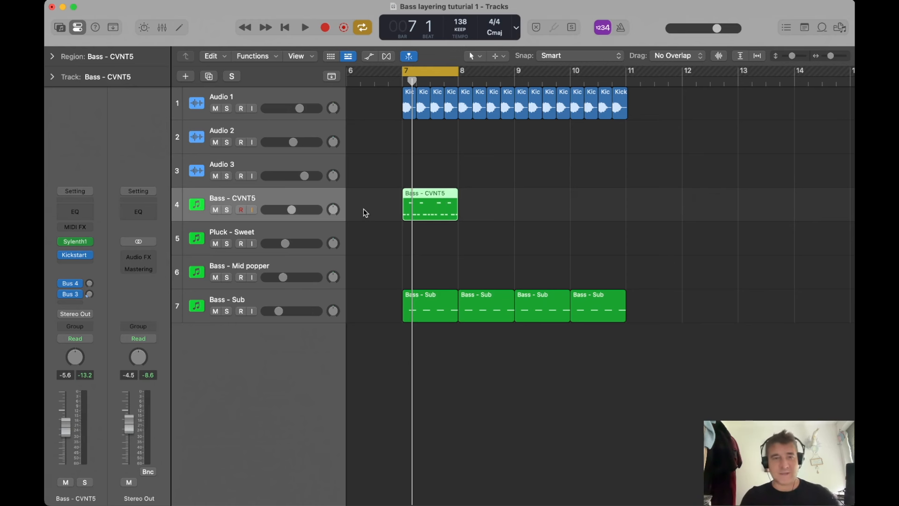
mouse_move(291, 209)
mouse_down()
mouse_move(308, 209)
mouse_move(288, 209)
mouse_up()
key(space)
key(space)
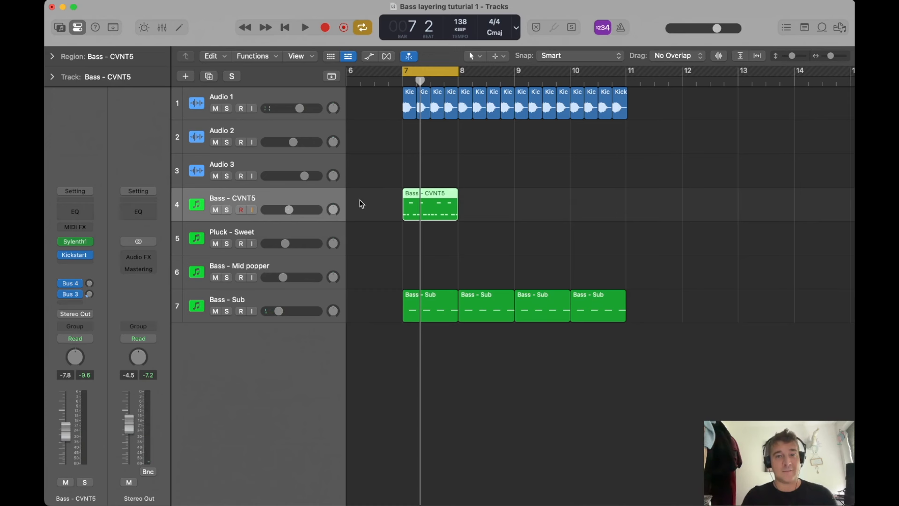
Copy the Bass - CVNT5 region to the Bass - Mid popper track at bar 7
drag(428, 202, 429, 265)
click(270, 265)
click(394, 267)
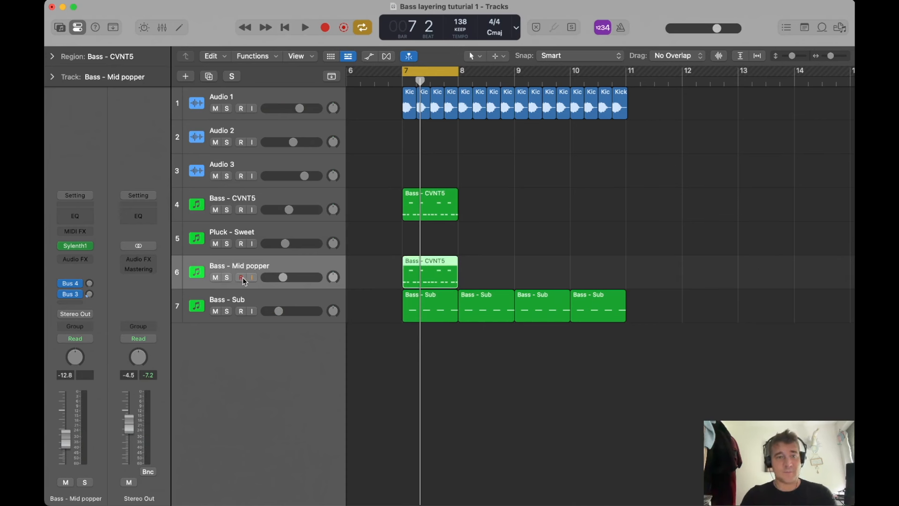
Solo the Bass - Mid popper track and audition the copied pattern
click(229, 277)
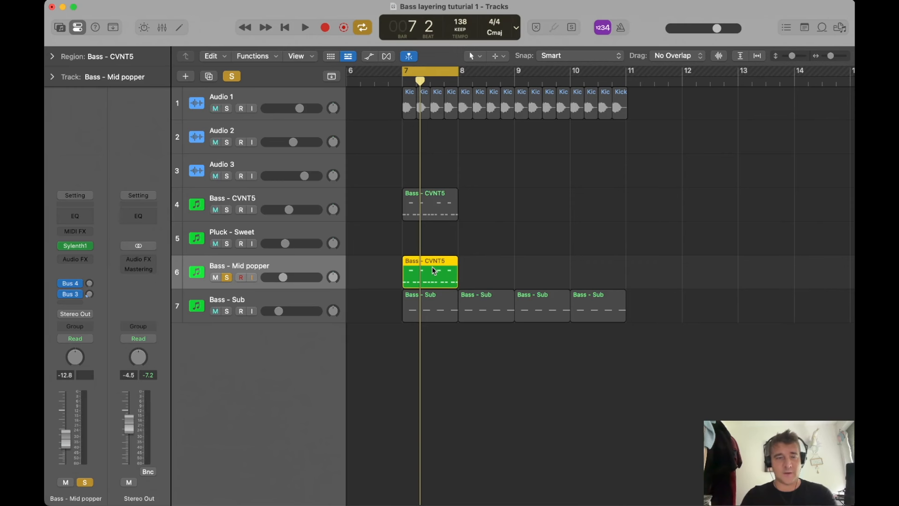
key(space)
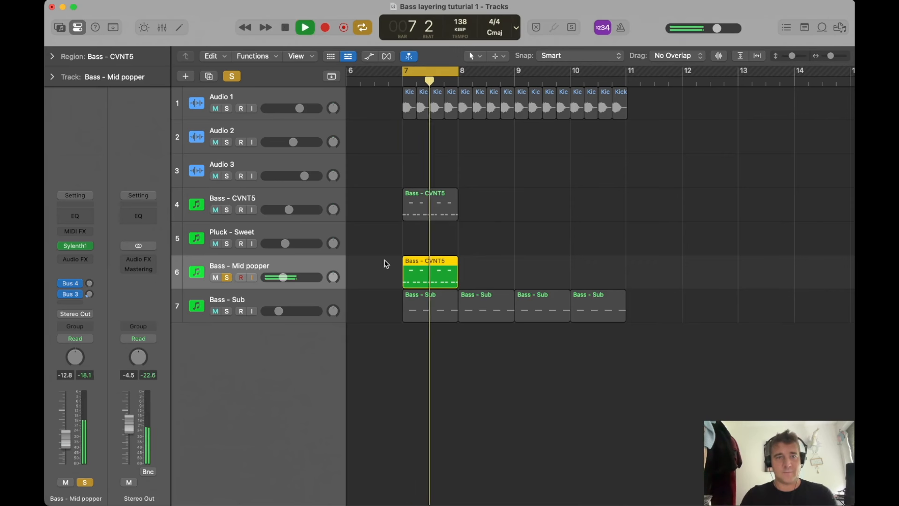
key(space)
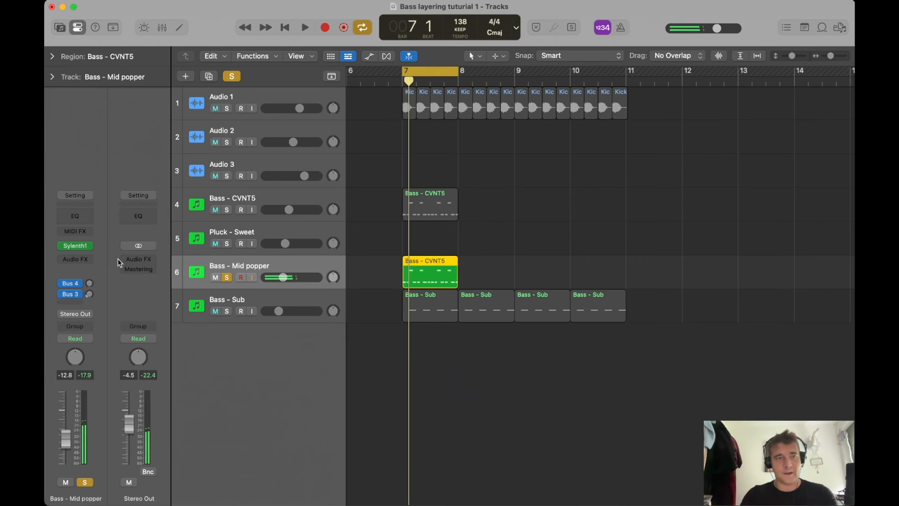
Inspect the Sylenth1 preset on the Bass - Mid popper track and listen to the soloed part again
click(77, 247)
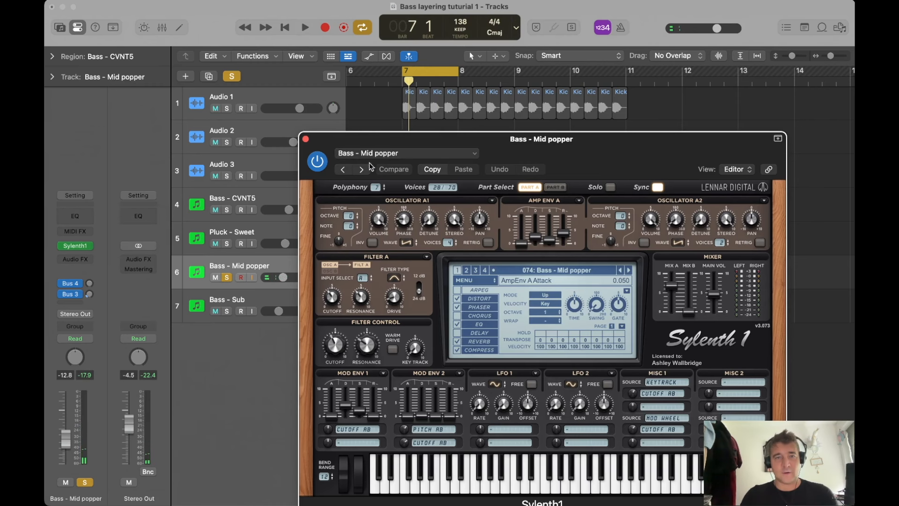
click(306, 139)
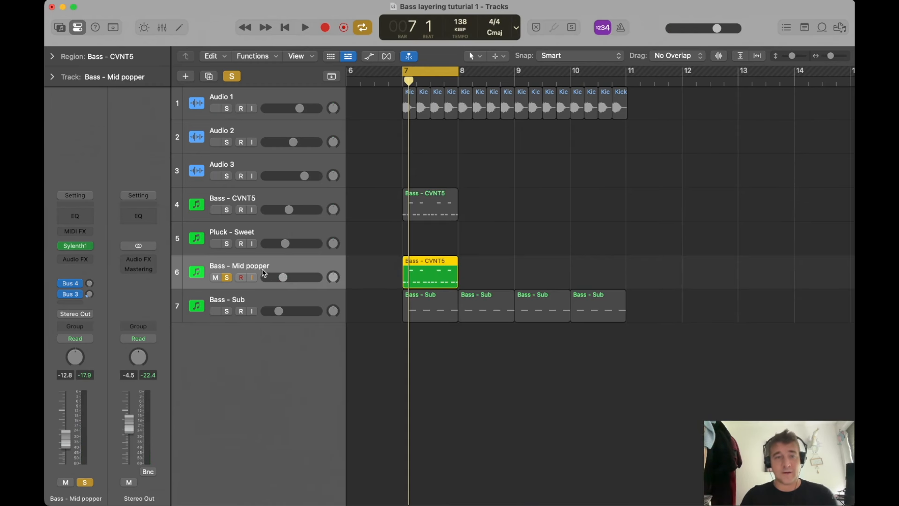
key(space)
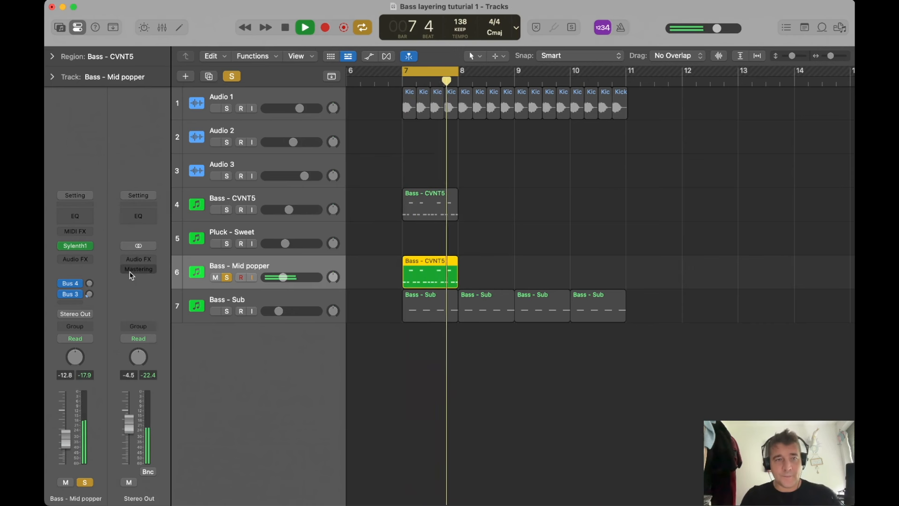
key(space)
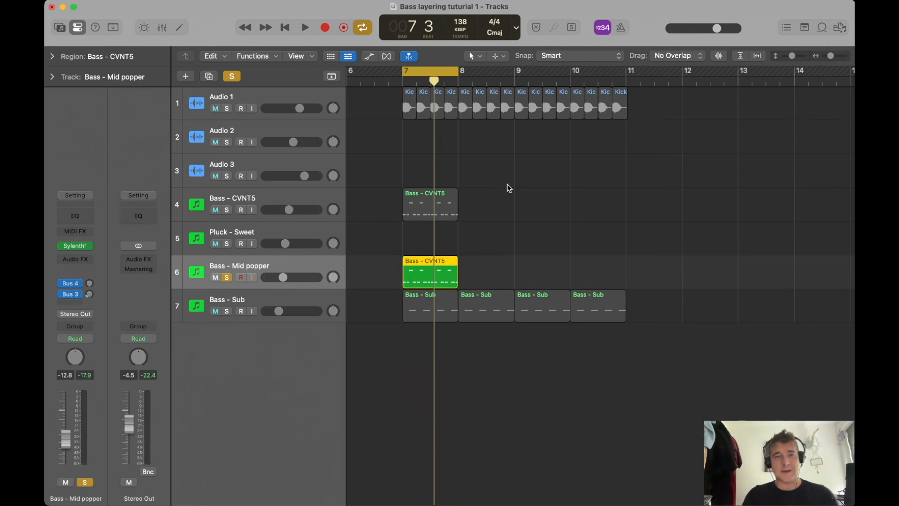
click(441, 206)
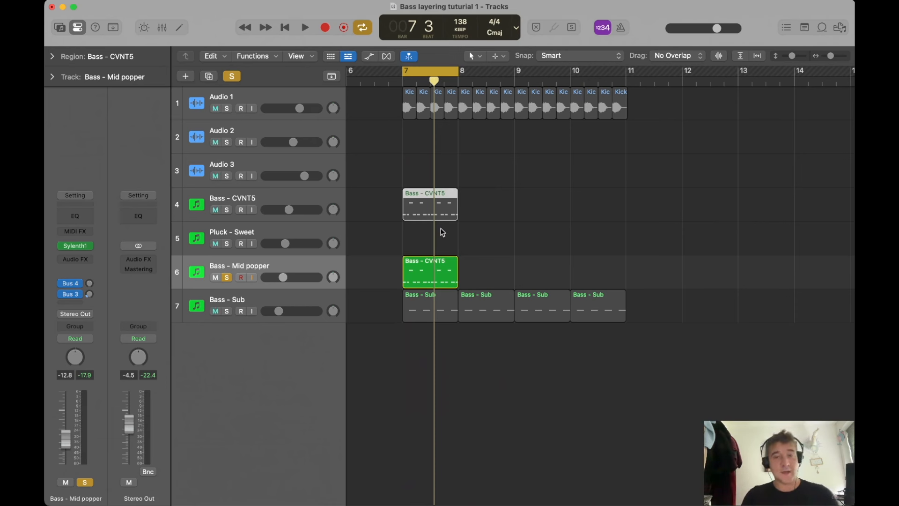
click(438, 263)
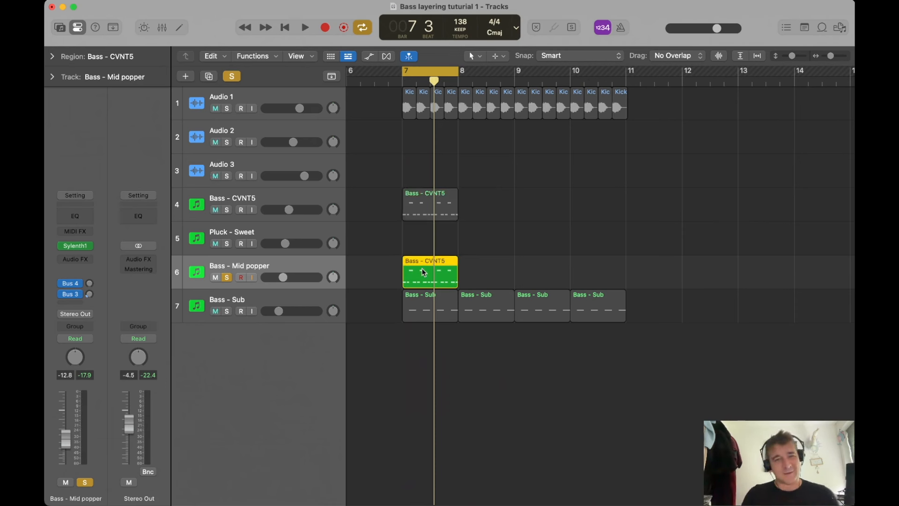
Insert a stereo Kickstart 2 on the Bass - Mid popper track and audition the 1/4 ducking
click(74, 270)
mouse_move(146, 257)
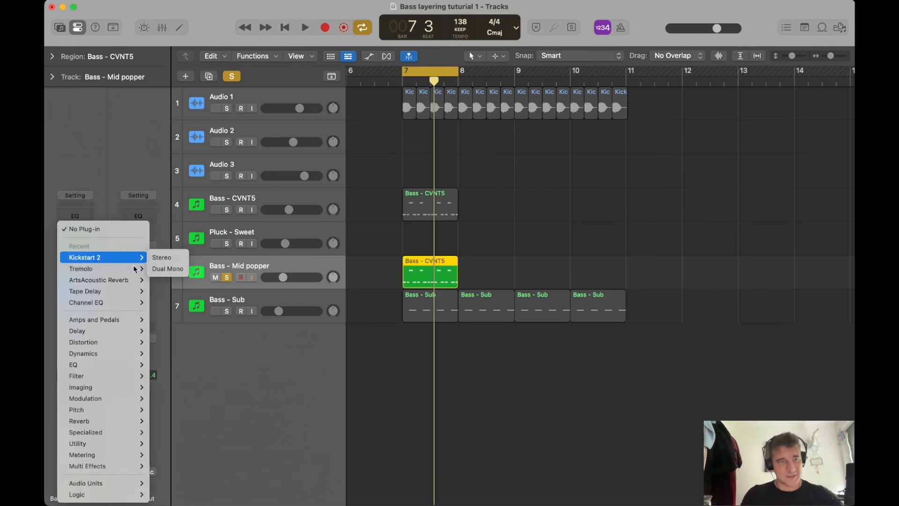
click(154, 257)
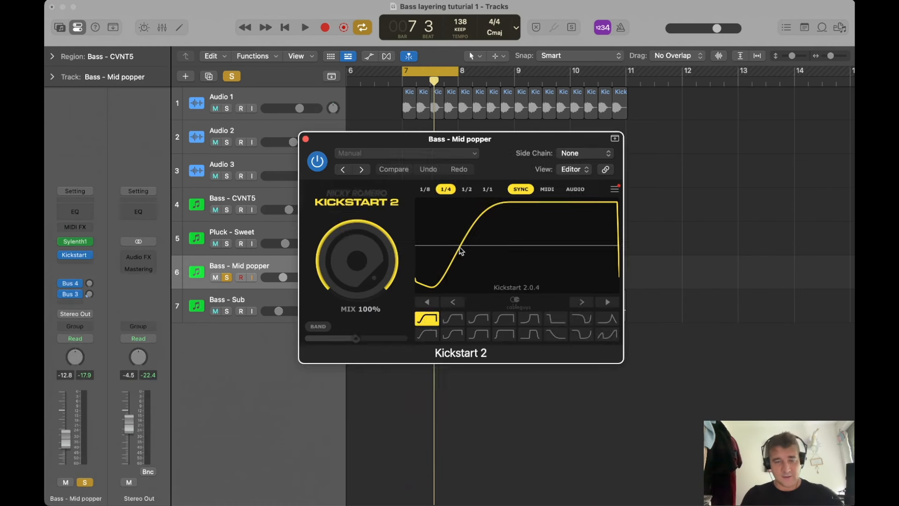
key(space)
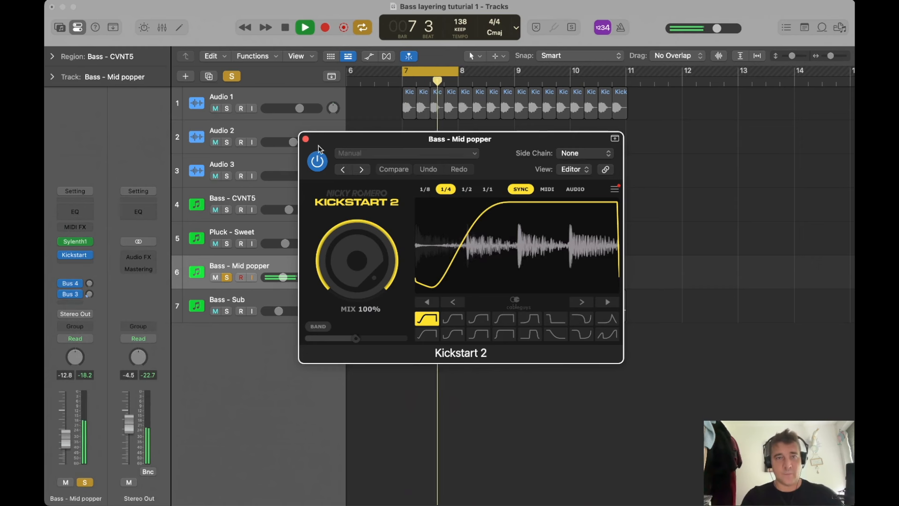
click(306, 139)
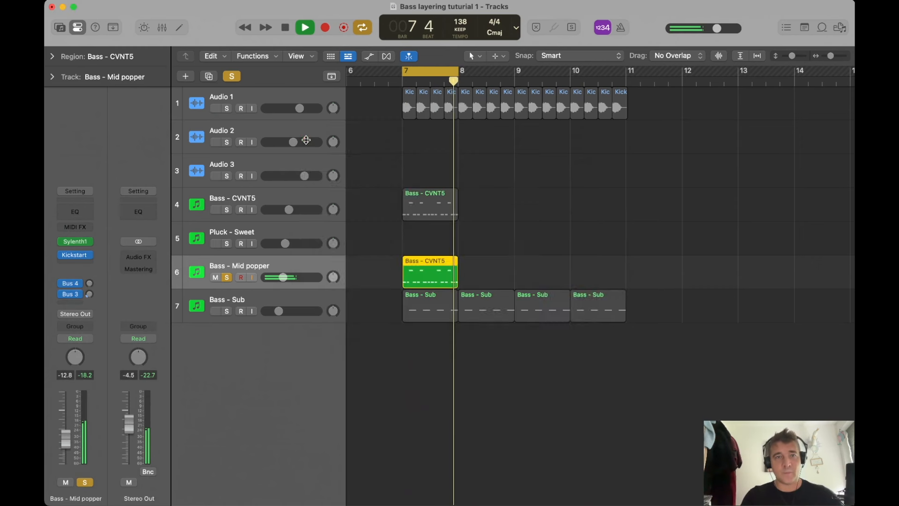
Unsolo the Bass - Mid popper track and listen to it together with the kick, sub and CVNT5 layers
click(228, 277)
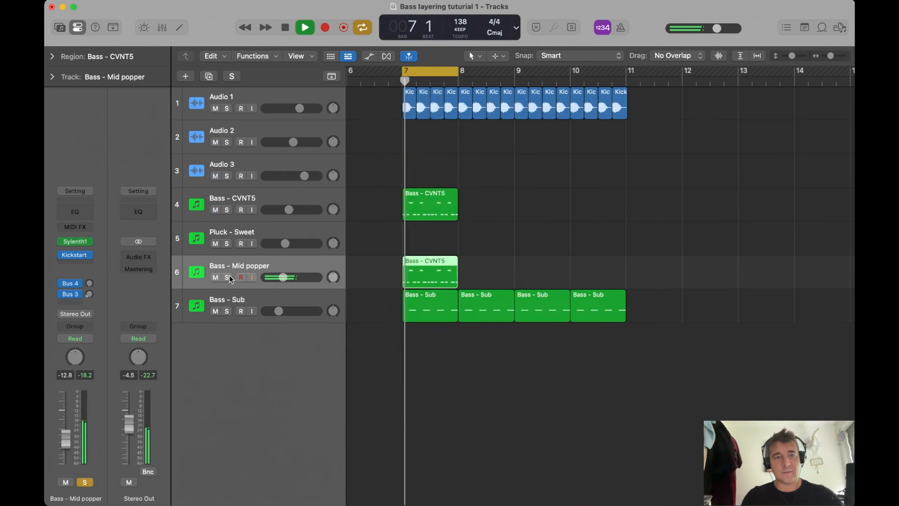
click(487, 219)
scroll(487, 219, right, 1)
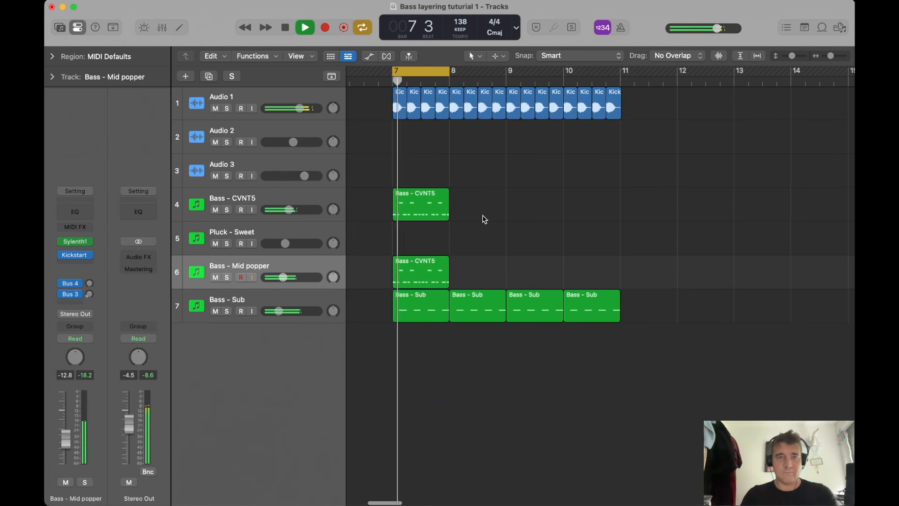
scroll(484, 220, up, 1)
key(space)
key(space)
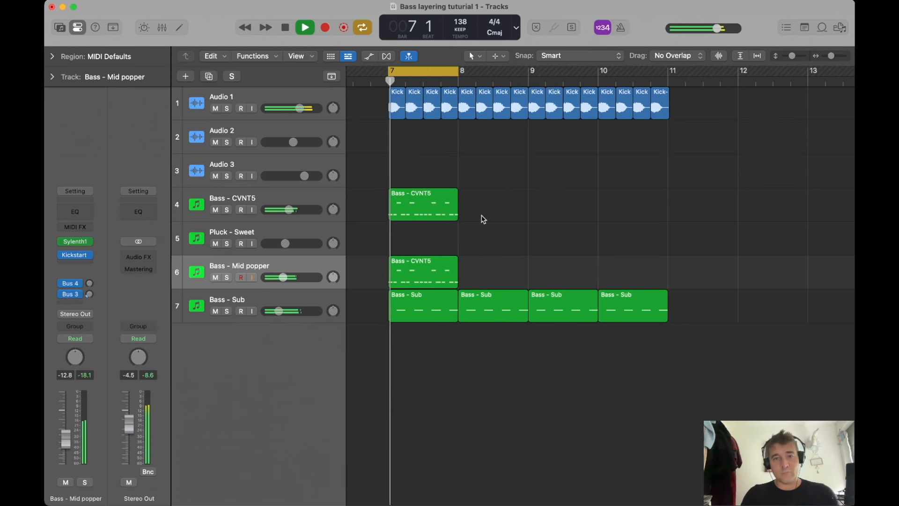
key(space)
Copy the Bass - CVNT5 region to the Pluck - Sweet track at bar 7
scroll(435, 225, up, 3)
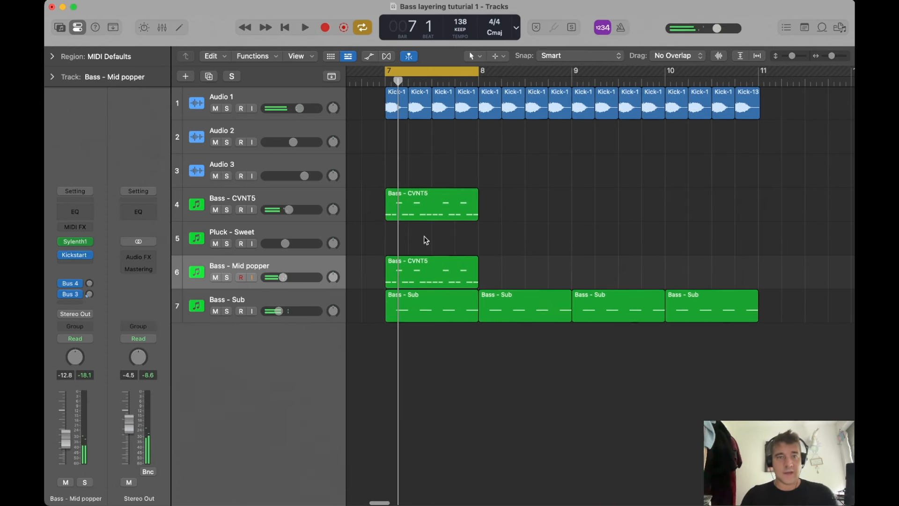
scroll(447, 228, up, 1)
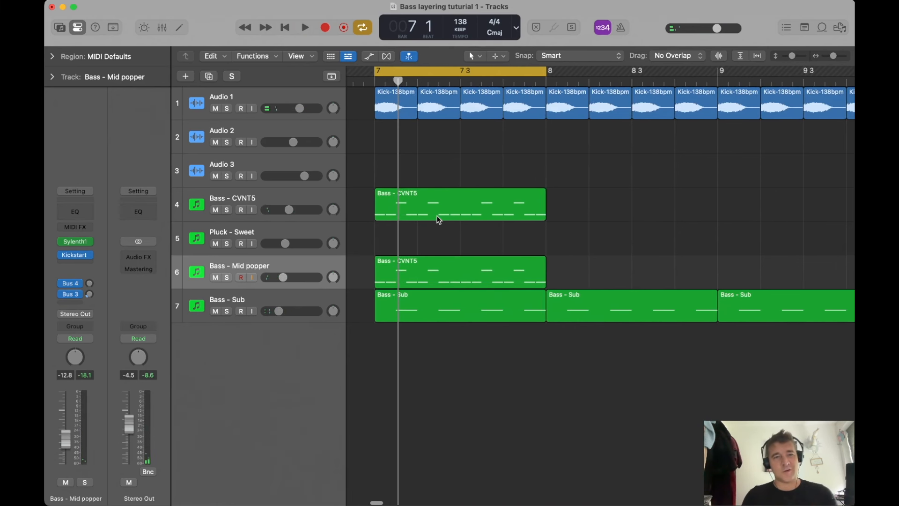
drag(437, 211, 438, 236)
click(249, 226)
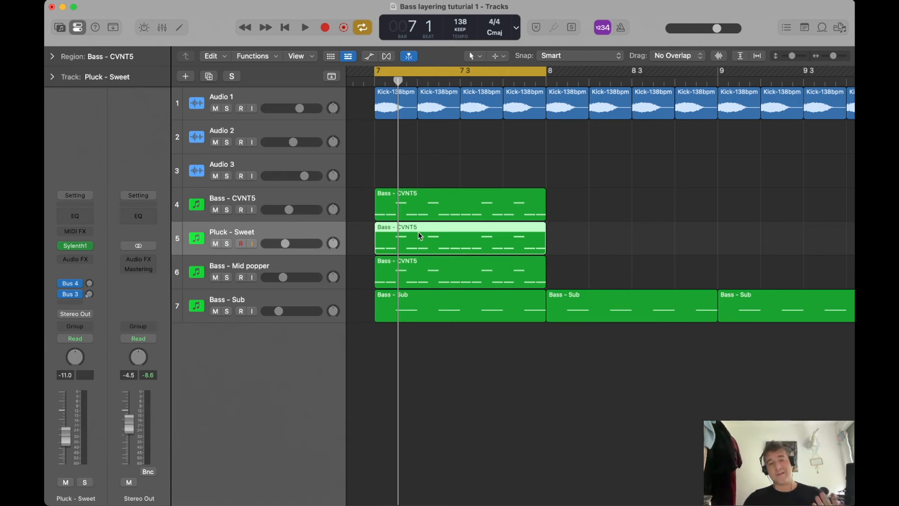
click(363, 244)
click(463, 230)
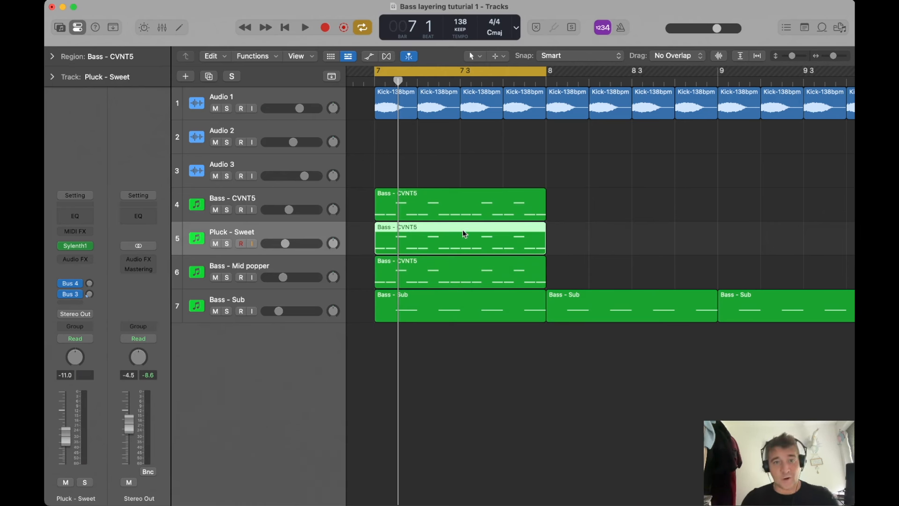
Solo the Pluck - Sweet track and audition the copied pattern
click(228, 244)
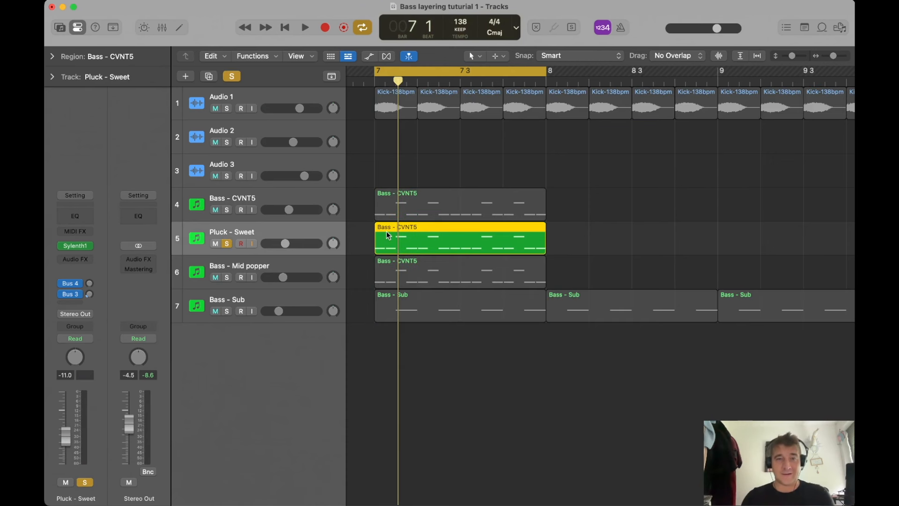
key(space)
click(371, 233)
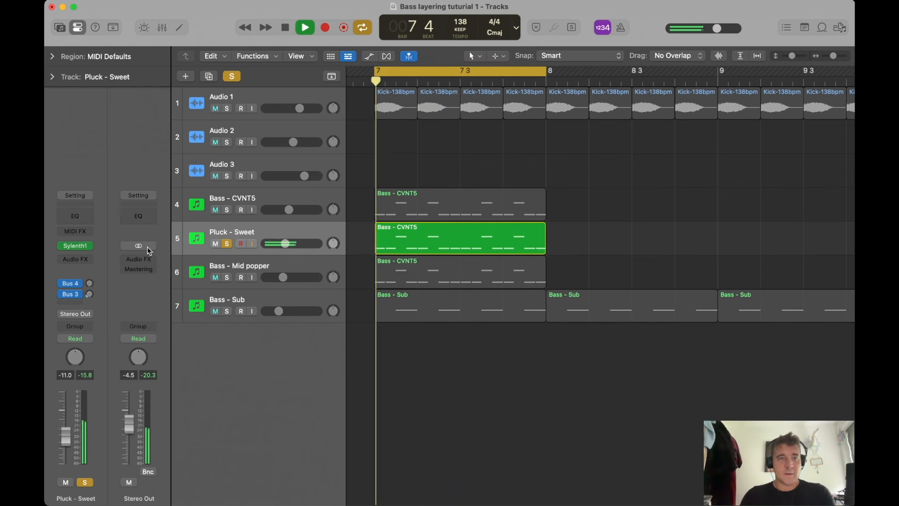
key(space)
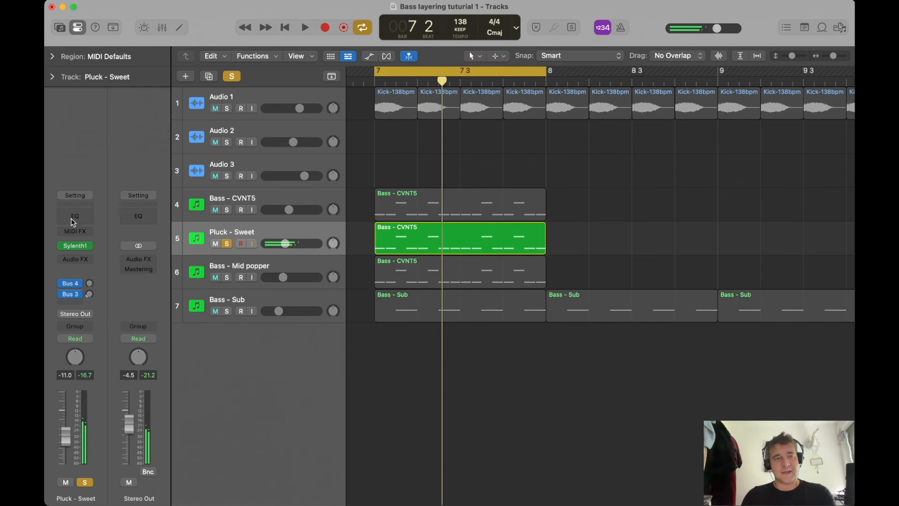
Add a Channel EQ to the Pluck - Sweet track with a low-cut filter at about 180 Hz and audition it
click(74, 216)
click(334, 189)
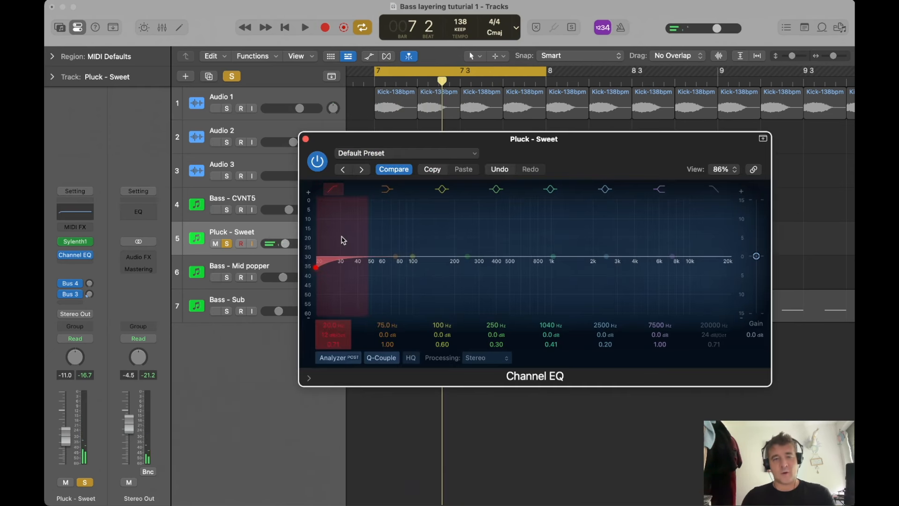
drag(342, 240, 462, 241)
key(space)
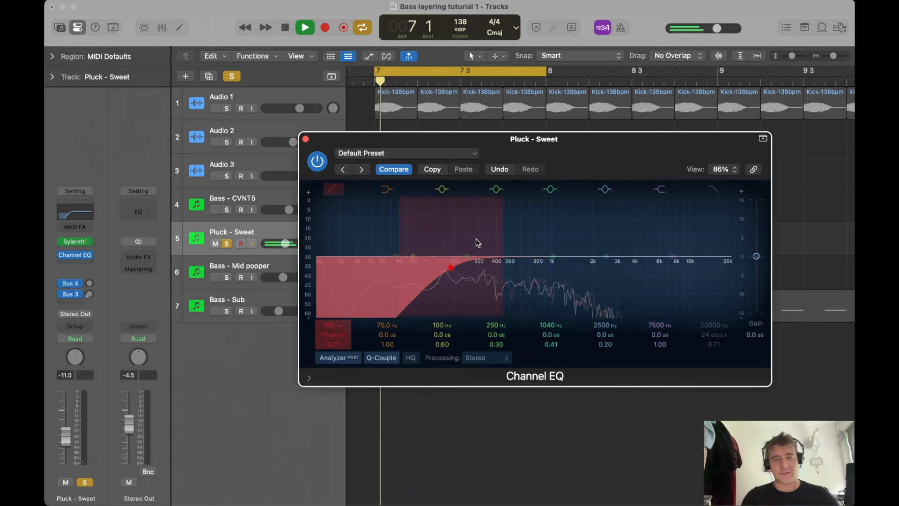
key(space)
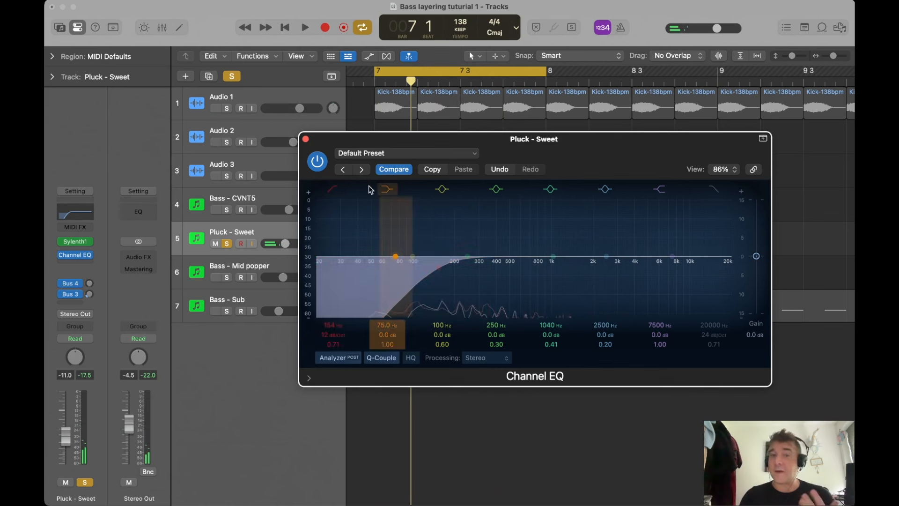
click(305, 140)
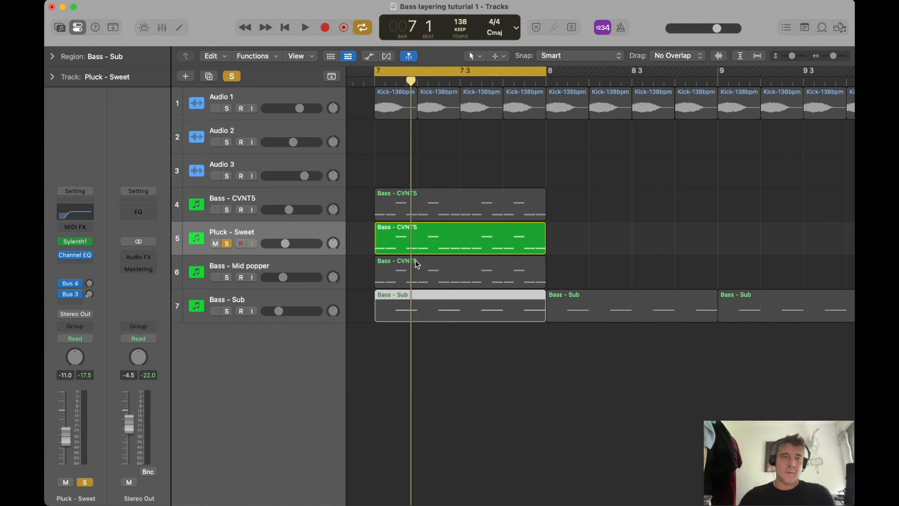
Solo the Bass - CVNT5 track and add a Channel EQ that cuts its low frequencies
click(285, 198)
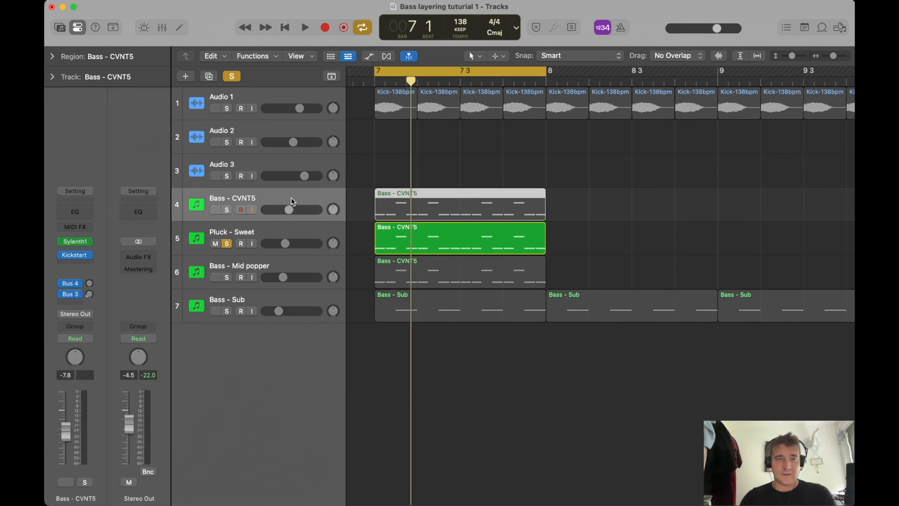
click(227, 209)
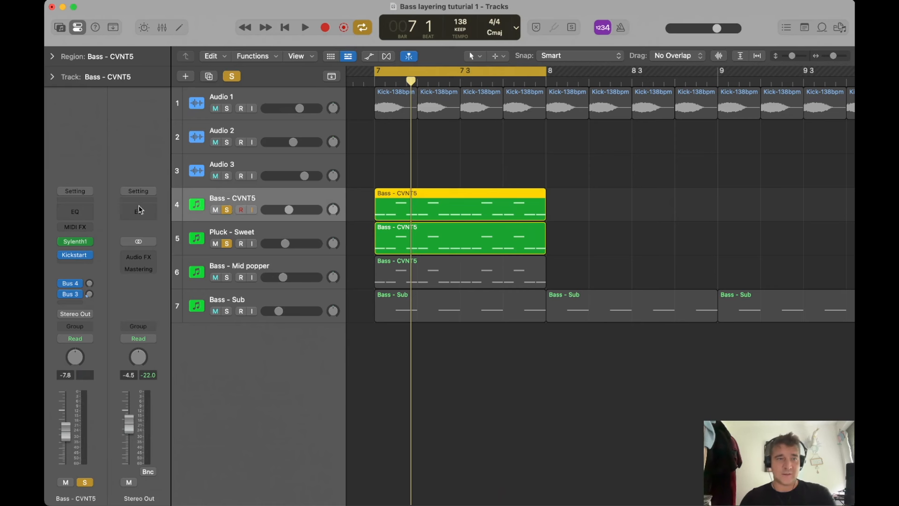
click(74, 208)
click(332, 189)
drag(341, 232, 445, 232)
click(306, 139)
Add a Channel EQ with a low-cut filter to the Bass - Mid popper track
click(275, 270)
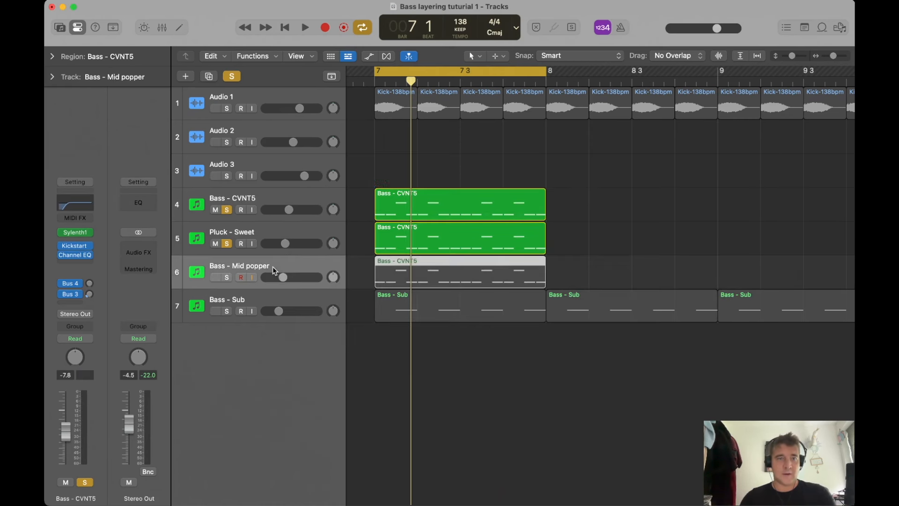
click(74, 206)
click(333, 190)
drag(367, 226, 422, 225)
click(306, 140)
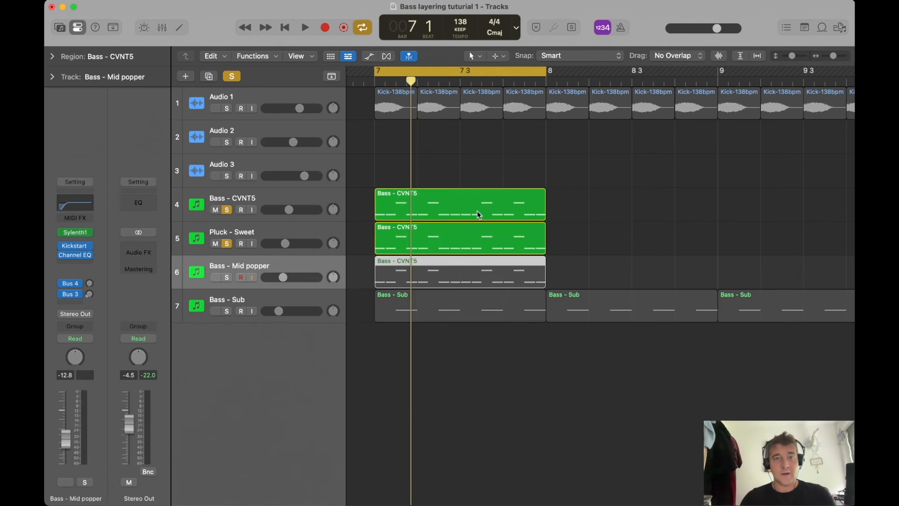
click(394, 177)
drag(360, 199, 399, 240)
drag(367, 268, 391, 226)
click(370, 299)
click(402, 301)
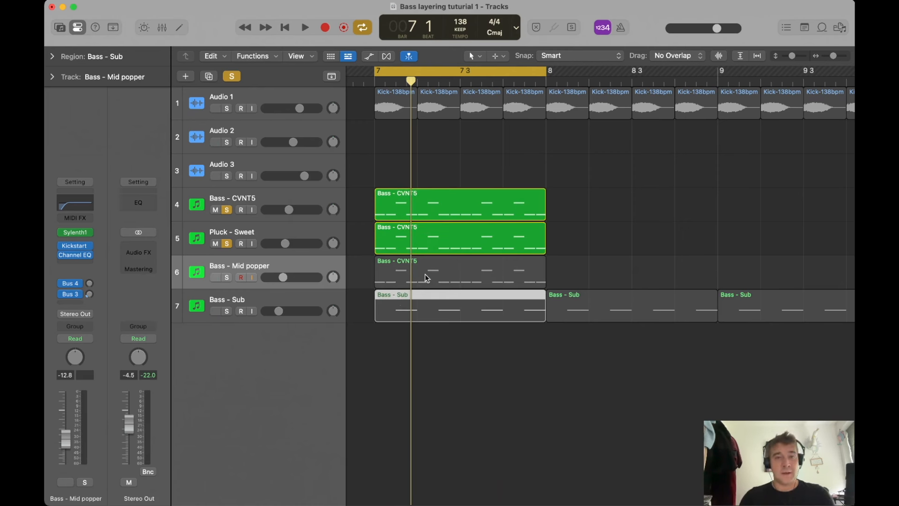
Unsolo the Pluck - Sweet and Bass - CVNT5 tracks, then solo and audition Bass - Mid popper
click(280, 266)
click(227, 243)
click(227, 210)
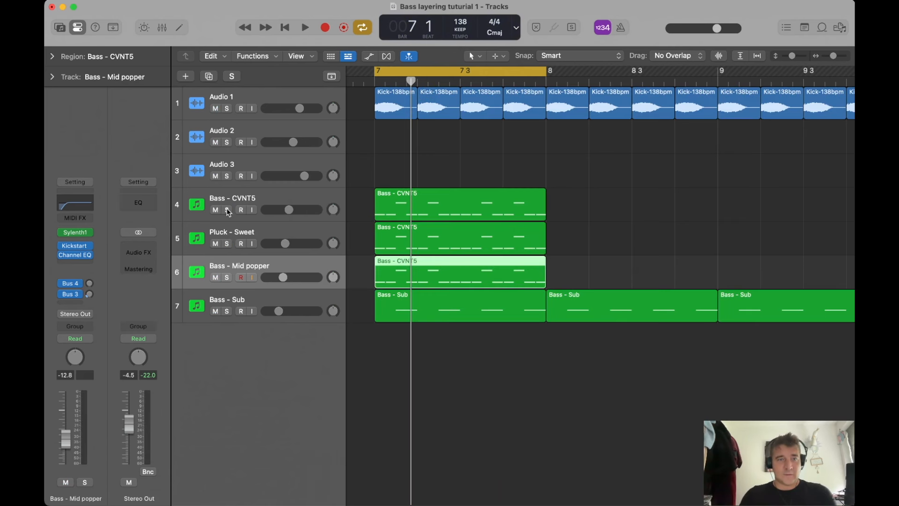
click(227, 278)
key(space)
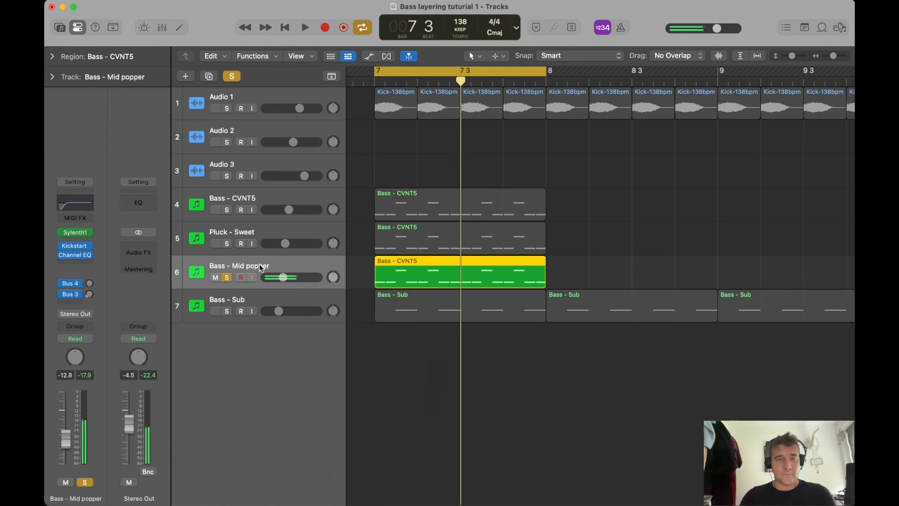
Switch the solo from Bass - Mid popper to Pluck - Sweet and listen to the pluck alone
click(227, 244)
click(227, 278)
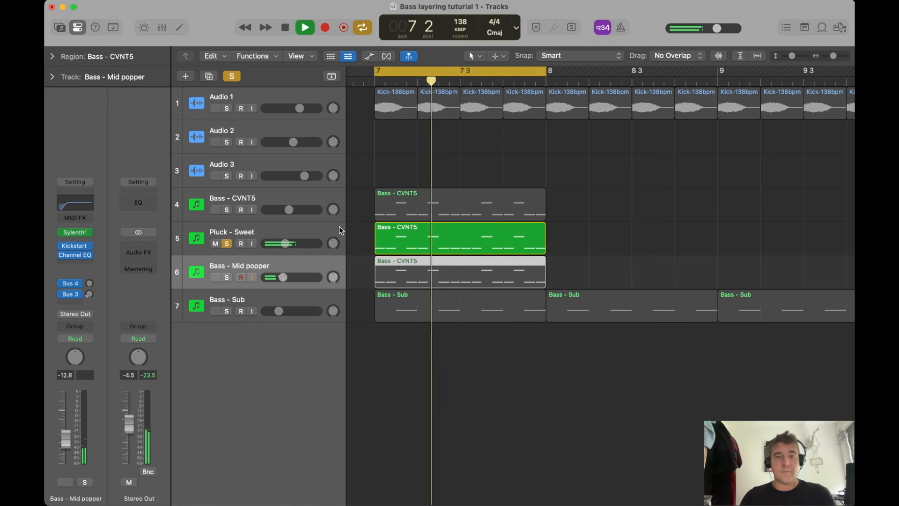
click(307, 227)
key(space)
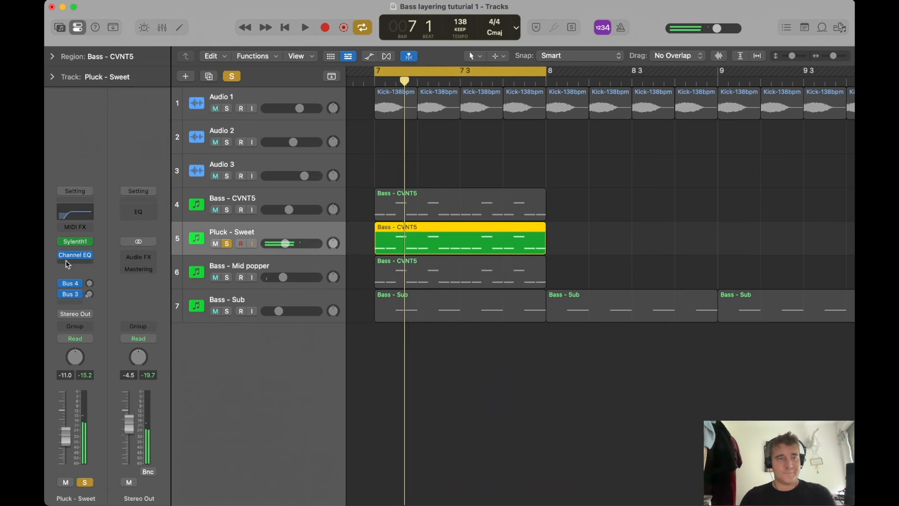
Insert a stereo Kickstart 2 after the Channel EQ on the Pluck - Sweet track and audition the ducking
click(75, 265)
mouse_move(117, 268)
click(160, 269)
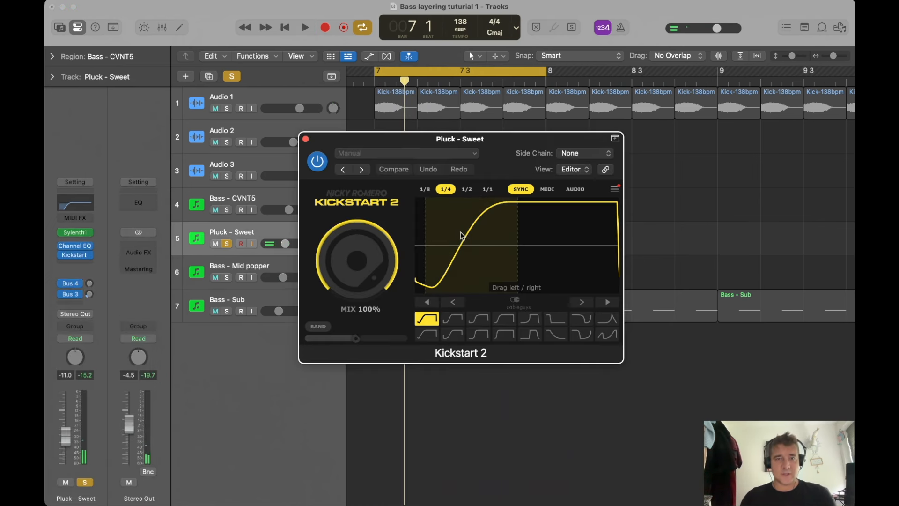
key(space)
click(305, 139)
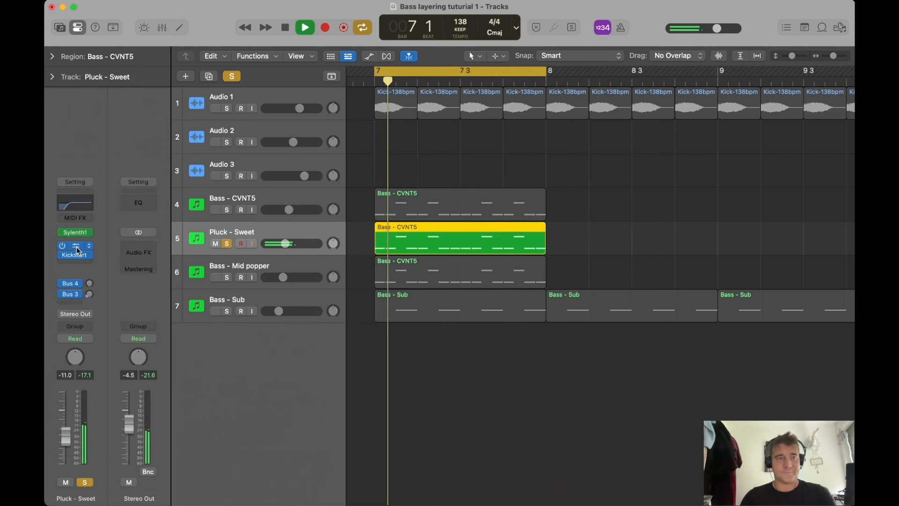
Raise the Filter Control cutoff in the Pluck - Sweet track's Sylenth1 to 2.185 and audition the brighter sound
click(75, 232)
click(334, 345)
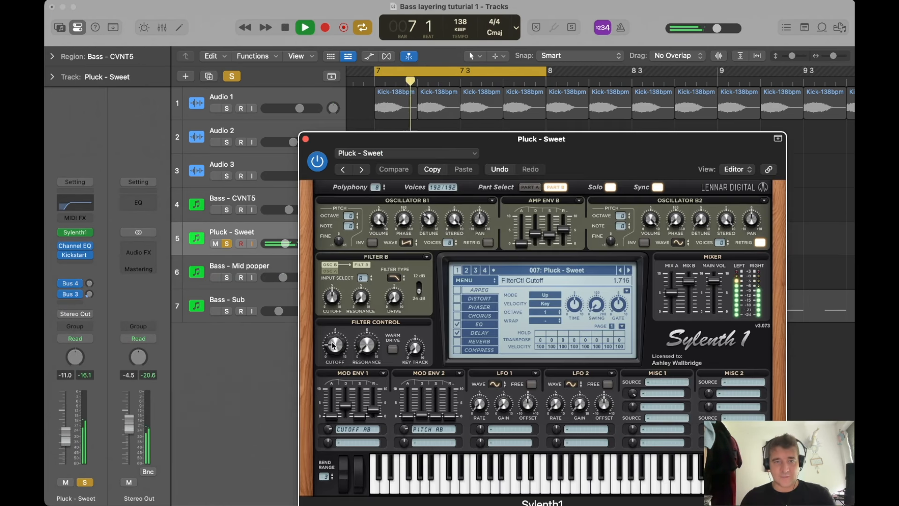
key(space)
drag(333, 344, 335, 343)
key(space)
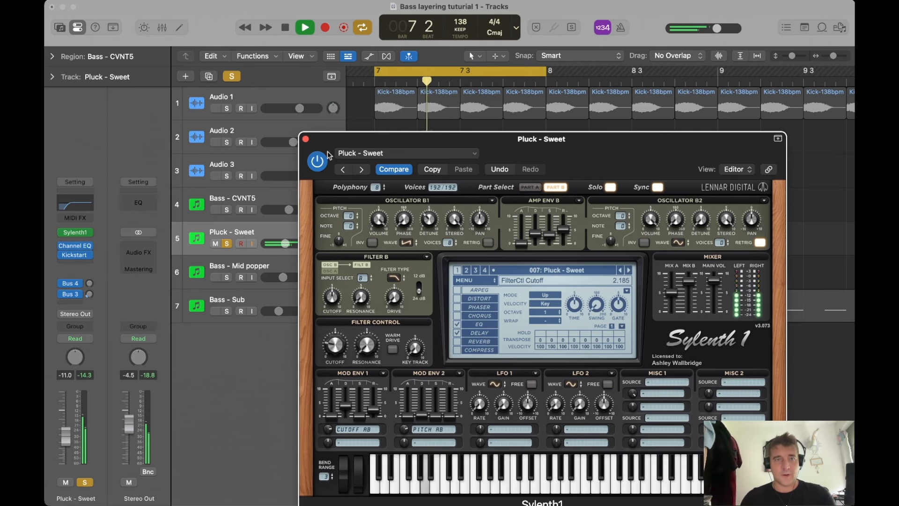
click(305, 139)
click(432, 162)
key(space)
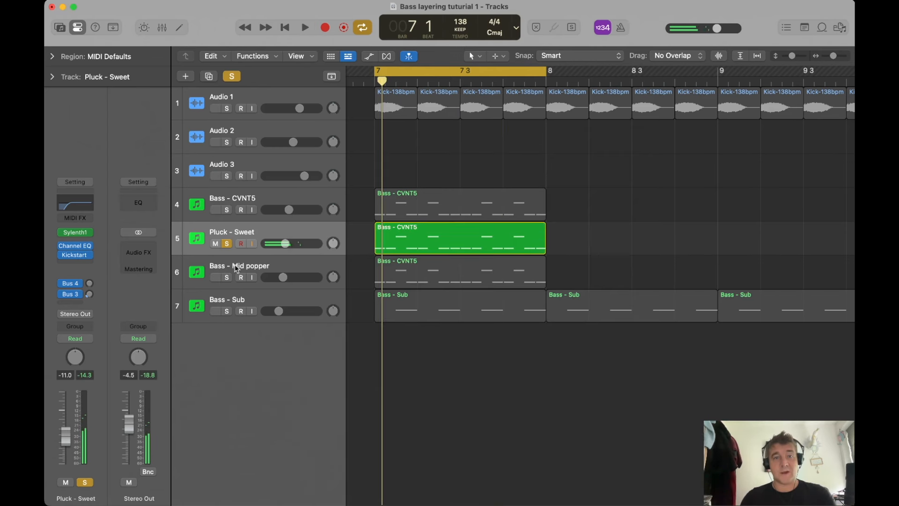
Unsolo the Pluck - Sweet track and play all bass layers together with the kick
click(226, 244)
key(space)
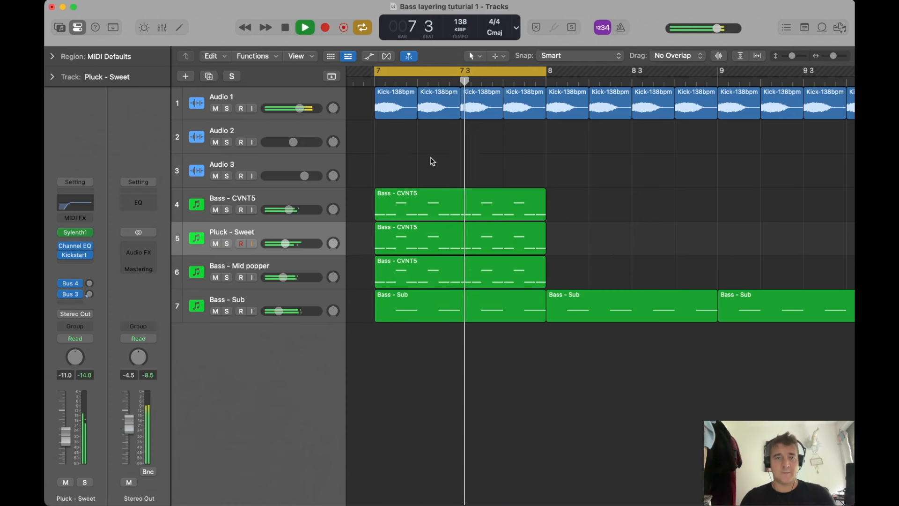
scroll(441, 181, down, 4)
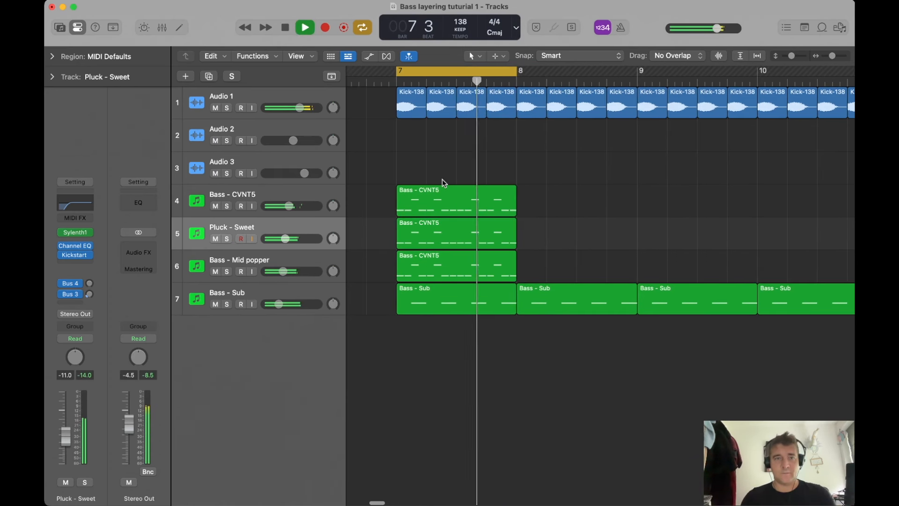
key(space)
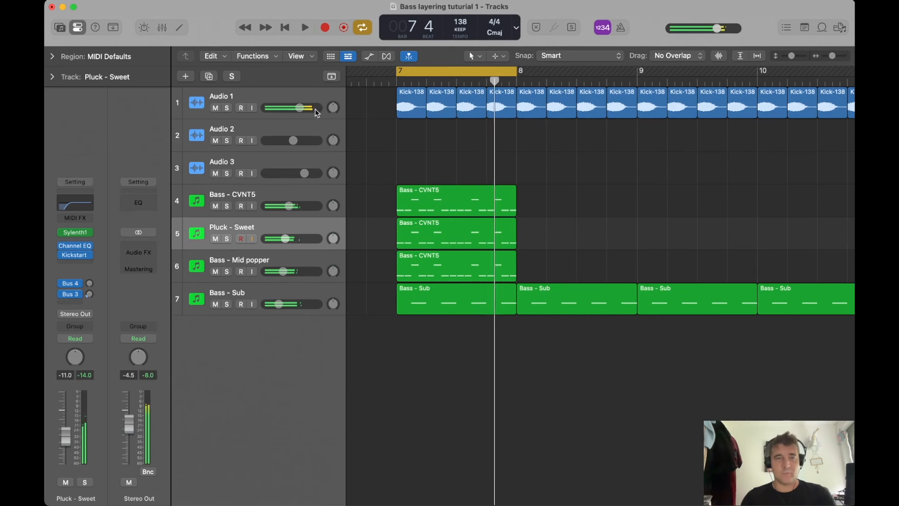
Lower the Audio 1 kick slightly, raise the Bass - Sub level slightly and audition the full mix
click(300, 108)
key(space)
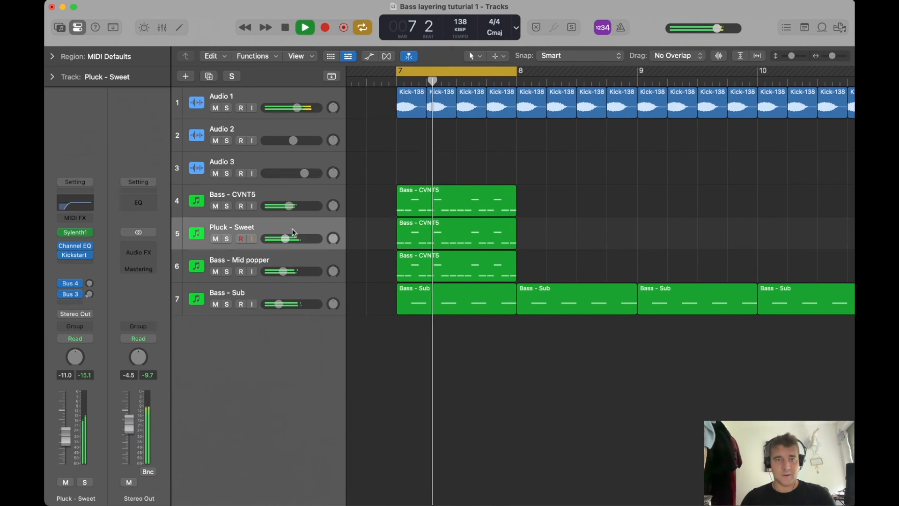
drag(283, 302, 285, 303)
key(space)
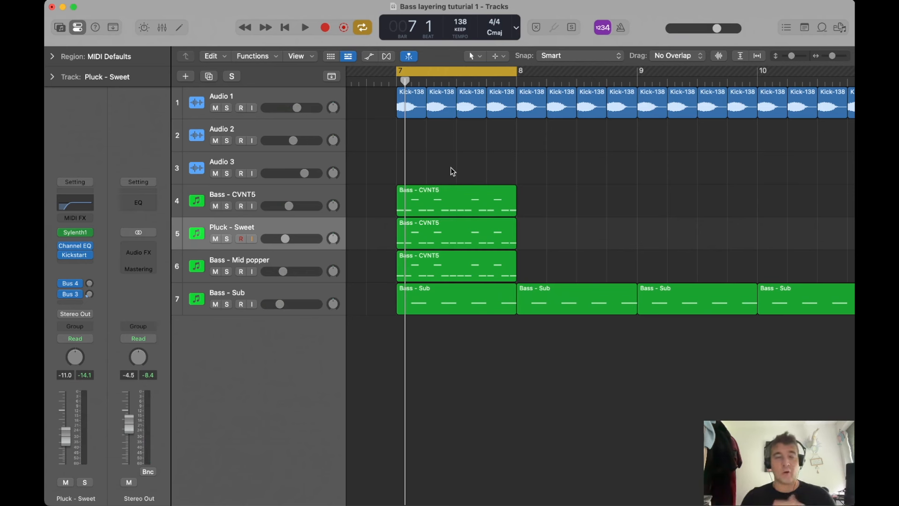
drag(389, 192, 441, 325)
drag(442, 236, 439, 195)
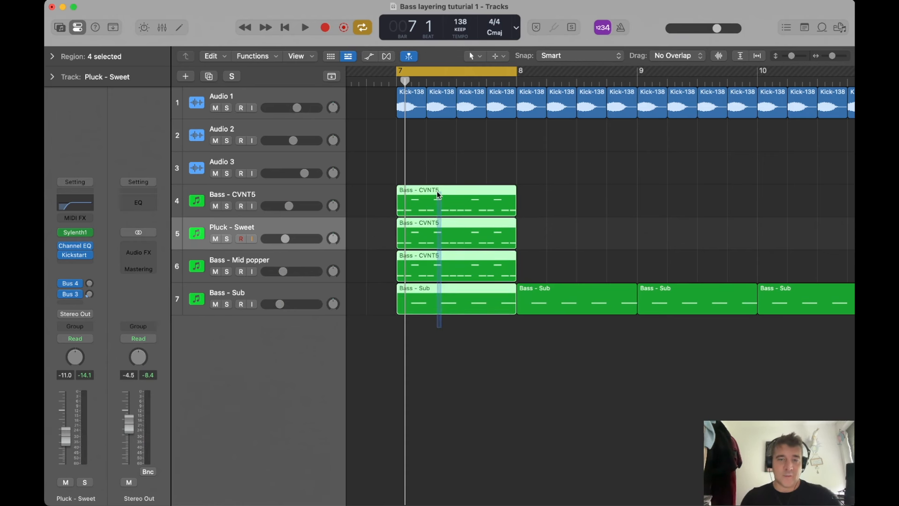
click(373, 193)
click(377, 196)
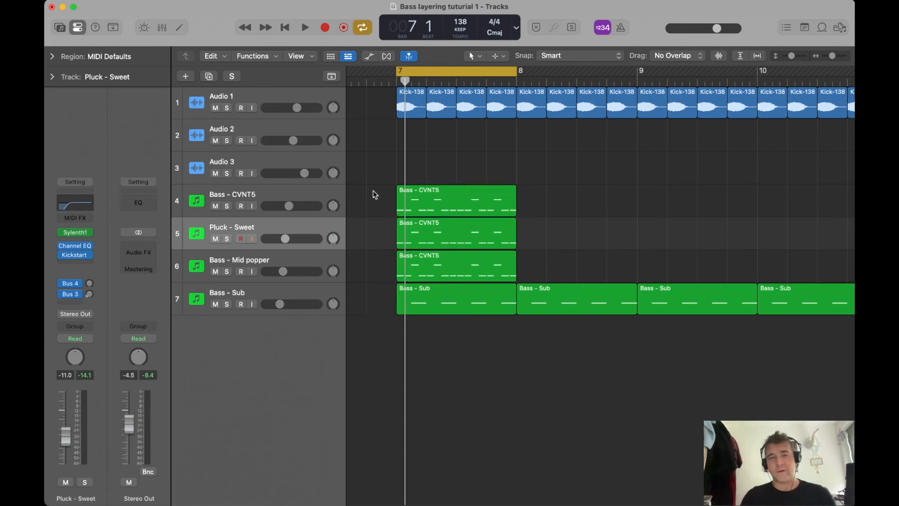
click(314, 191)
click(389, 192)
click(437, 192)
click(390, 198)
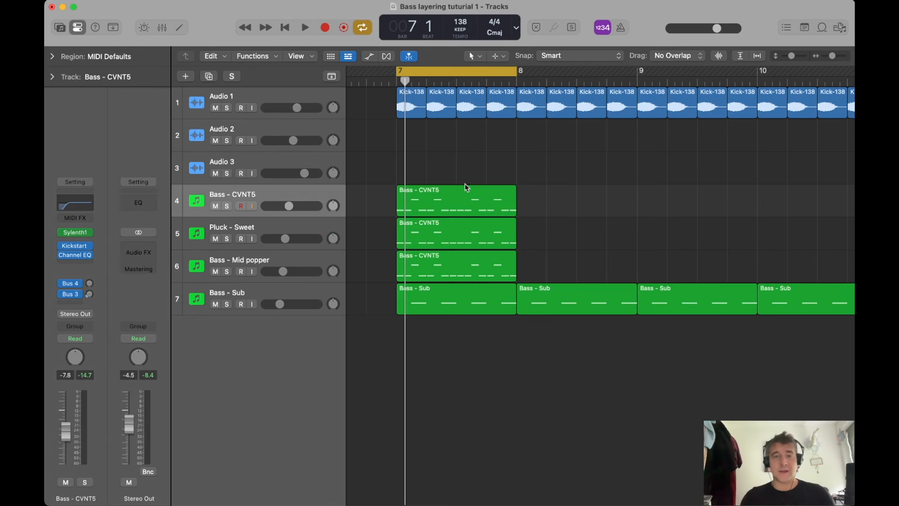
Import Wallbridge - White Noise 001.wav from The Complete Trance Kit's Bonus sfx folder onto the Audio 3 track at bar 7
right_click(415, 164)
click(449, 169)
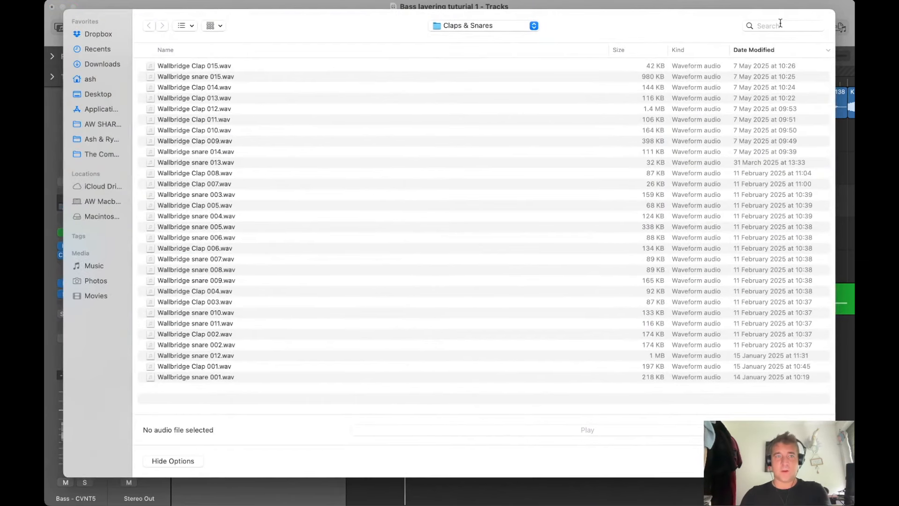
click(463, 26)
click(475, 38)
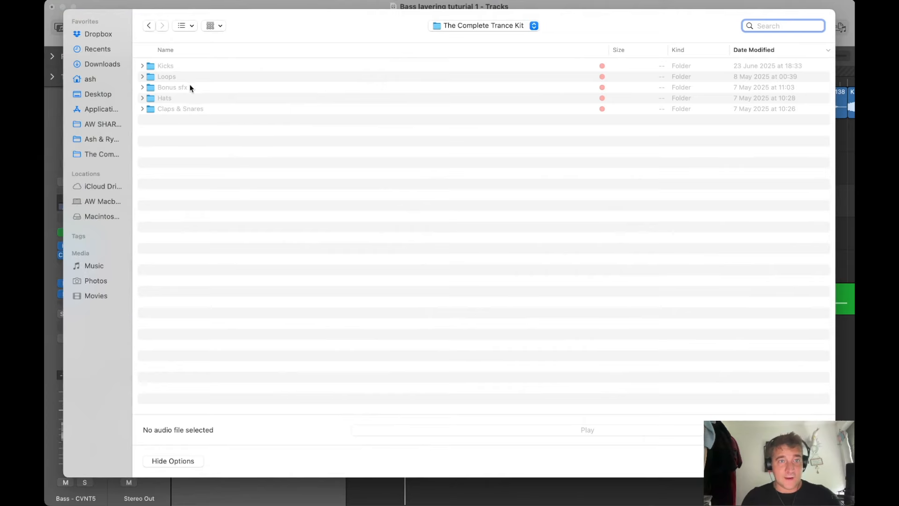
double_click(172, 87)
double_click(216, 183)
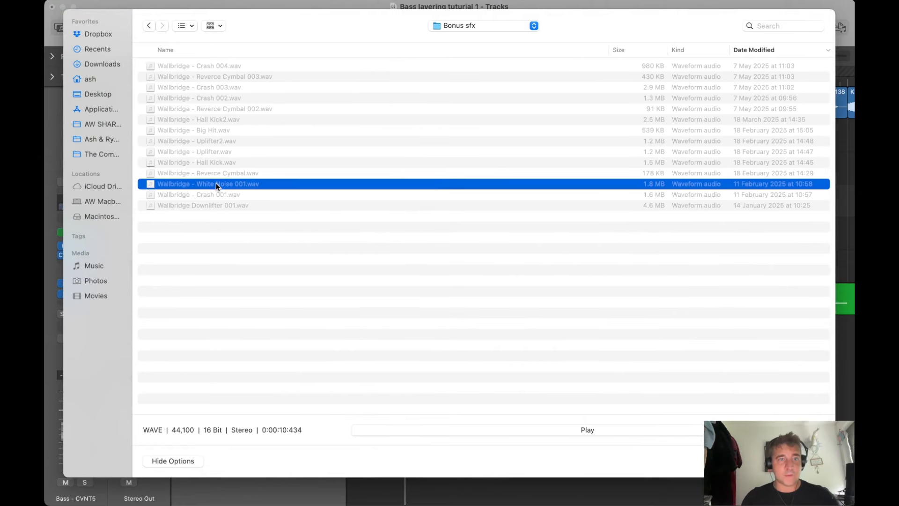
Solo the Audio 3 track and listen to the white noise sample alone
key(super+Down)
key(super+Down)
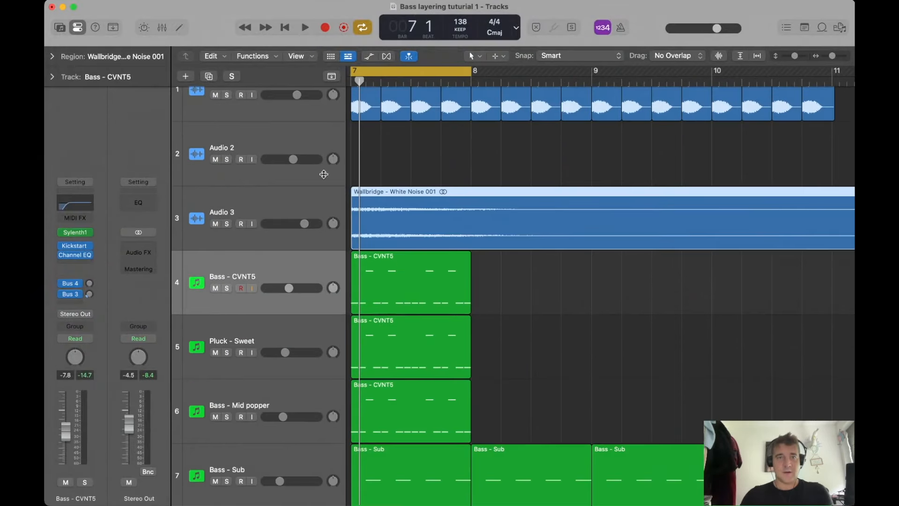
click(223, 205)
click(227, 223)
key(space)
key(space)
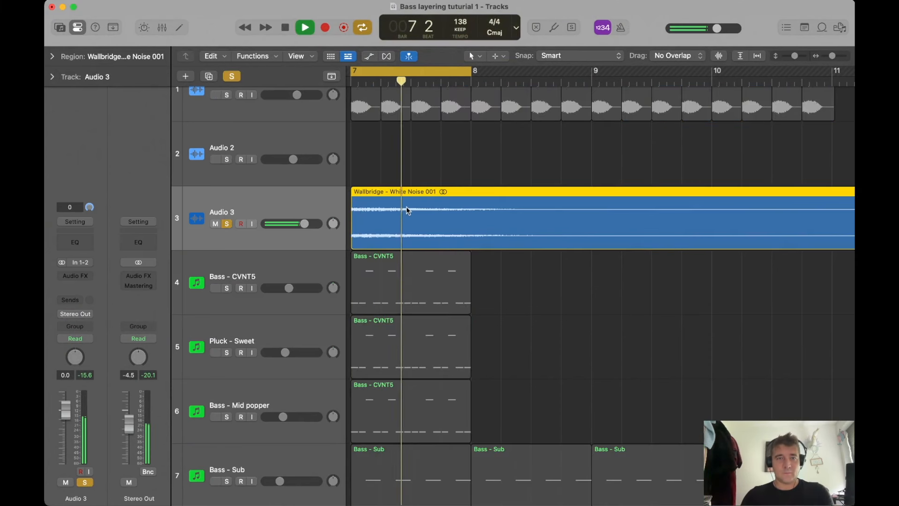
Slice the white noise region on Audio 3 into equal sixteenth-note pieces along its whole length
scroll(407, 208, left, 2)
key(t)
key(Escape)
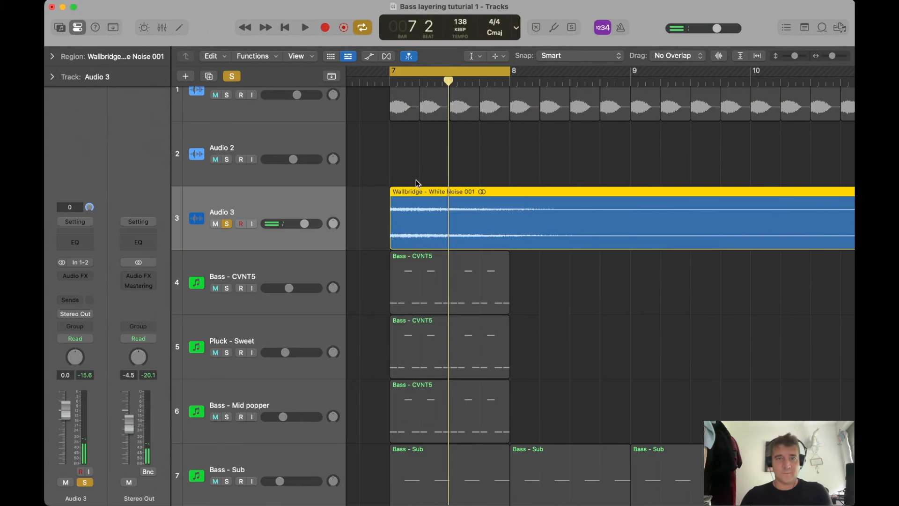
key(t)
click(444, 225)
drag(385, 193, 501, 333)
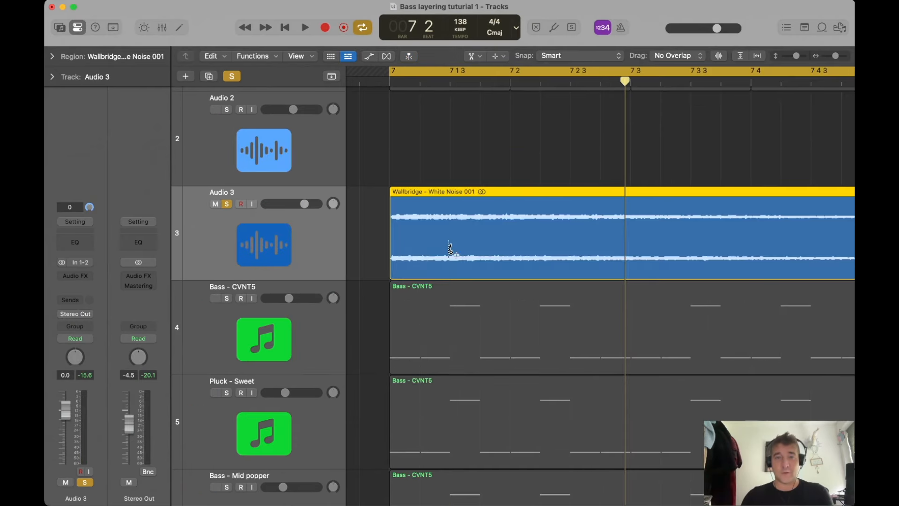
alt+click(438, 217)
key(super+Left)
key(t)
click(520, 215)
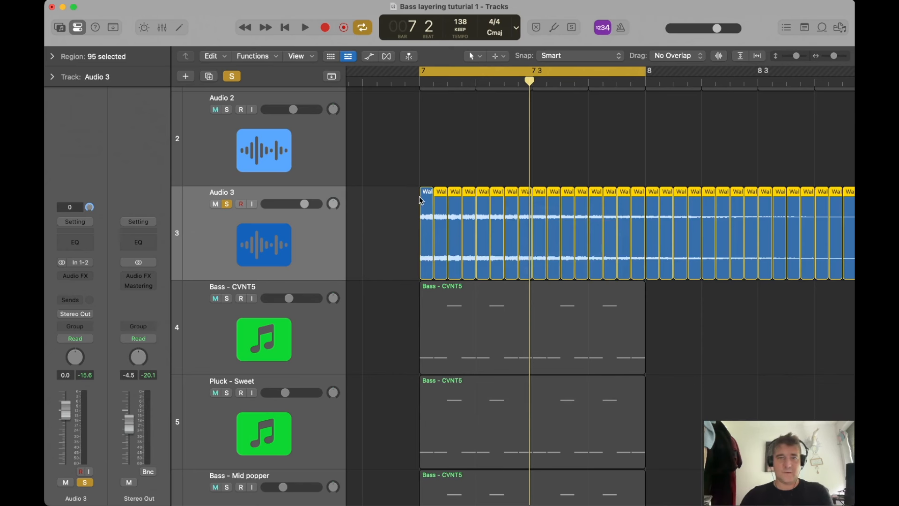
Delete every white noise slice on Audio 3 except the first one at bar 7
click(399, 193)
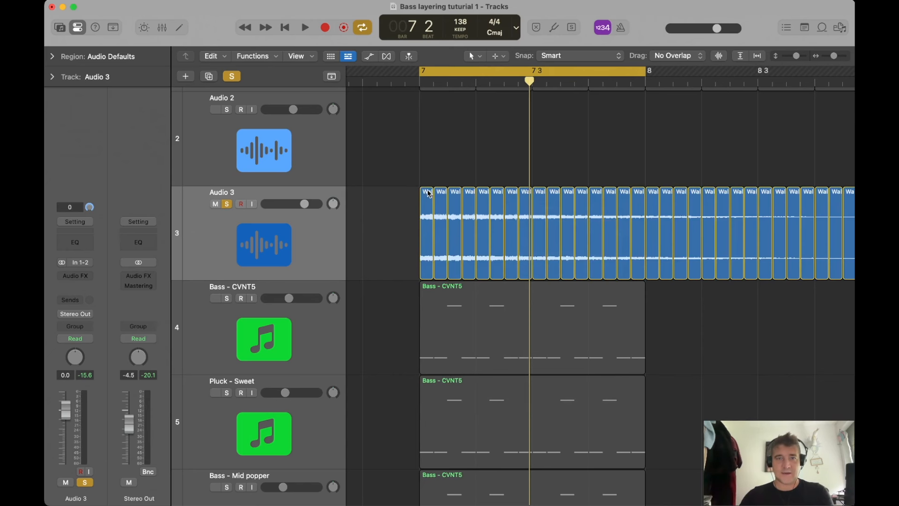
click(301, 225)
key(Delete)
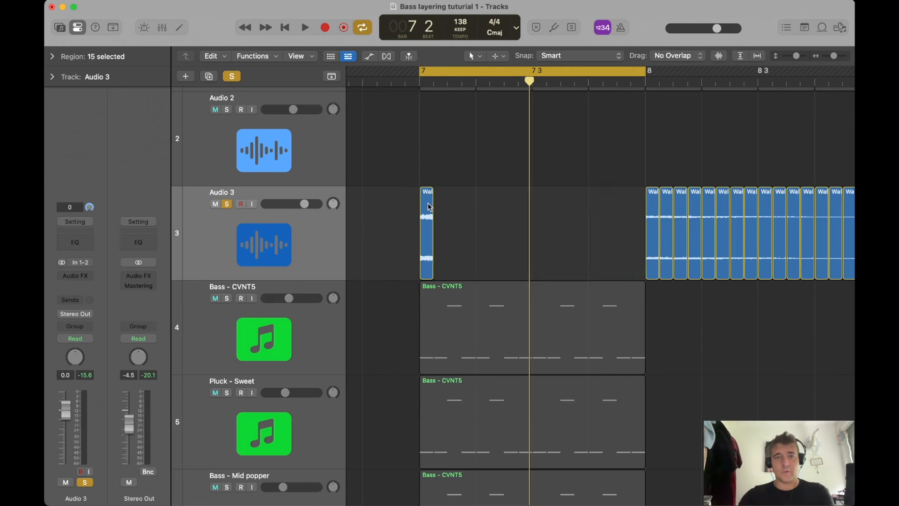
key(super+Left)
key(super+Left)
scroll(557, 205, right, 5)
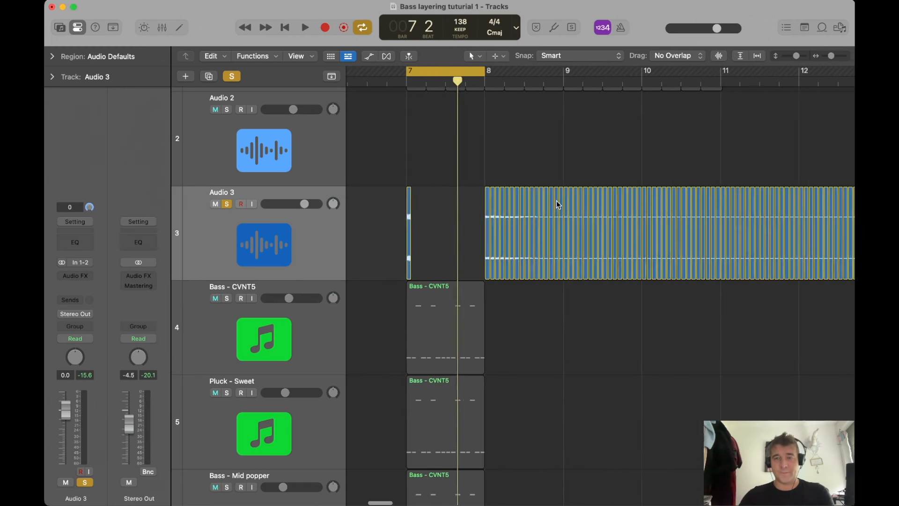
drag(830, 183, 414, 206)
key(Delete)
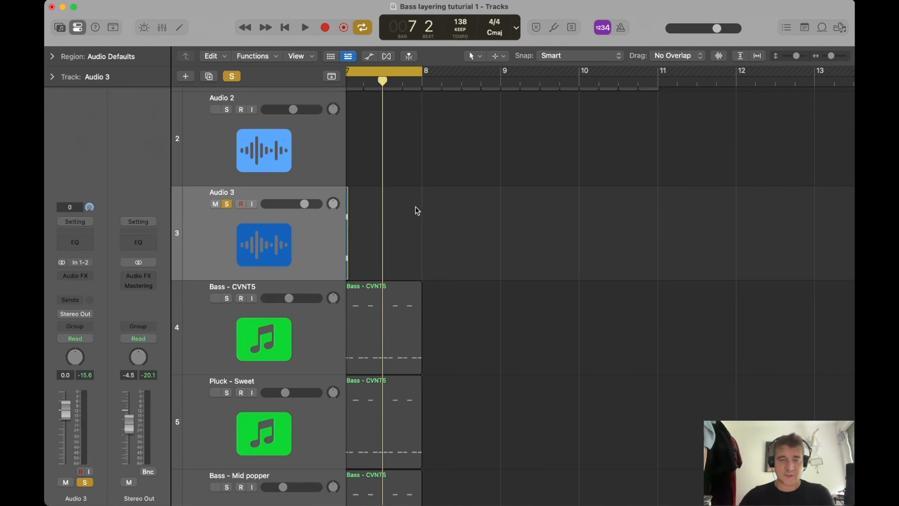
Duplicate the remaining white noise slice end to end until 16 copies fill bar 7
scroll(416, 207, left, 3)
ctrl+alt+click(431, 209)
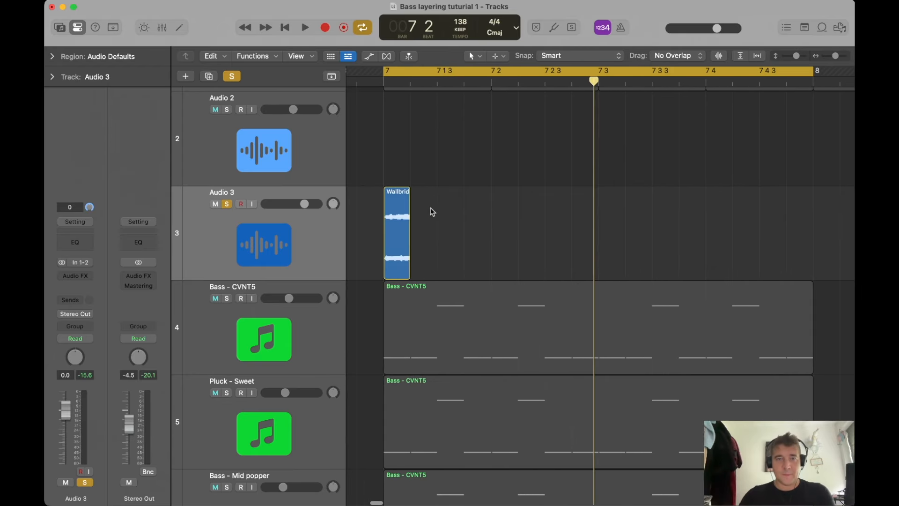
drag(397, 199, 425, 202)
drag(473, 170, 451, 206)
drag(519, 190, 498, 210)
mouse_move(630, 207)
mouse_down()
mouse_move(433, 210)
mouse_move(634, 215)
mouse_move(626, 217)
mouse_up()
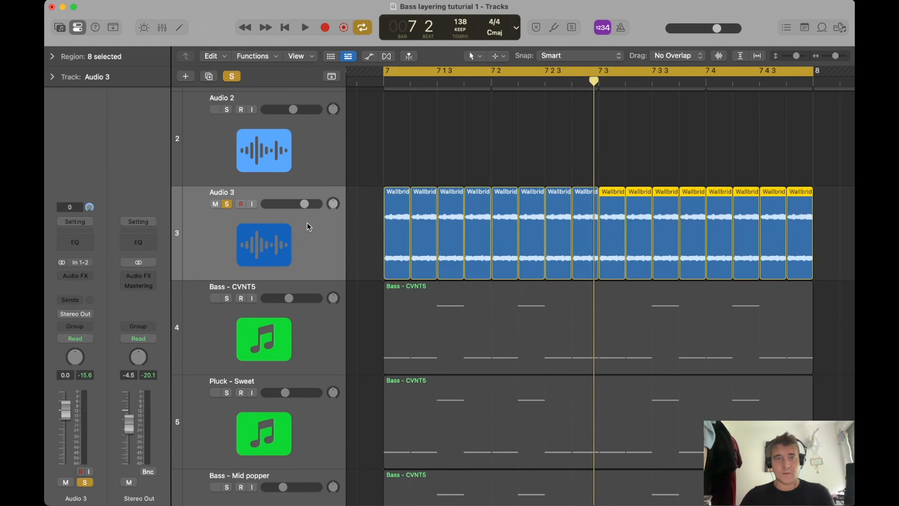
Audition the 16 white noise slices and give them all a fade-out of 84
key(space)
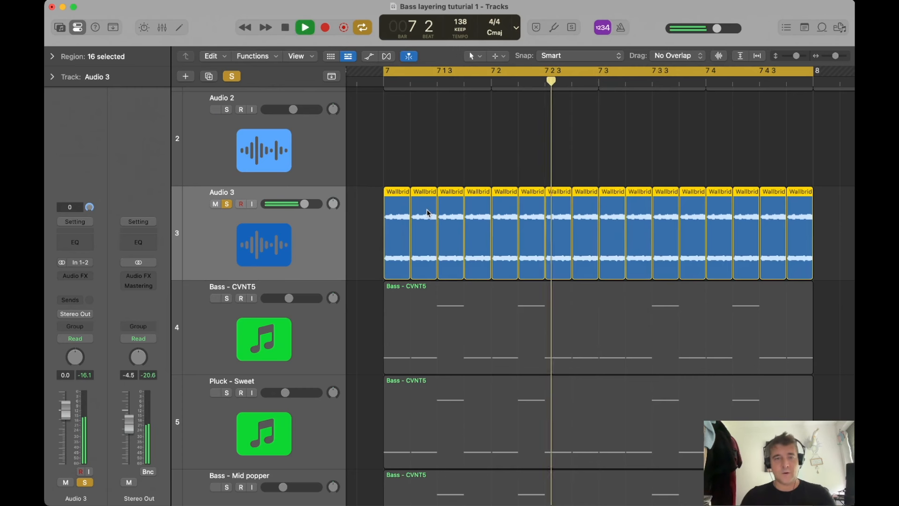
click(52, 57)
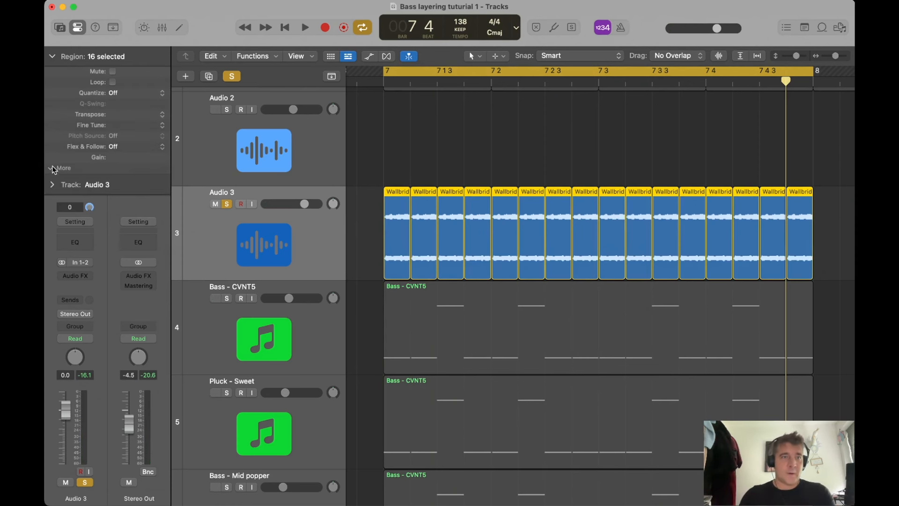
click(52, 168)
drag(132, 211, 132, 183)
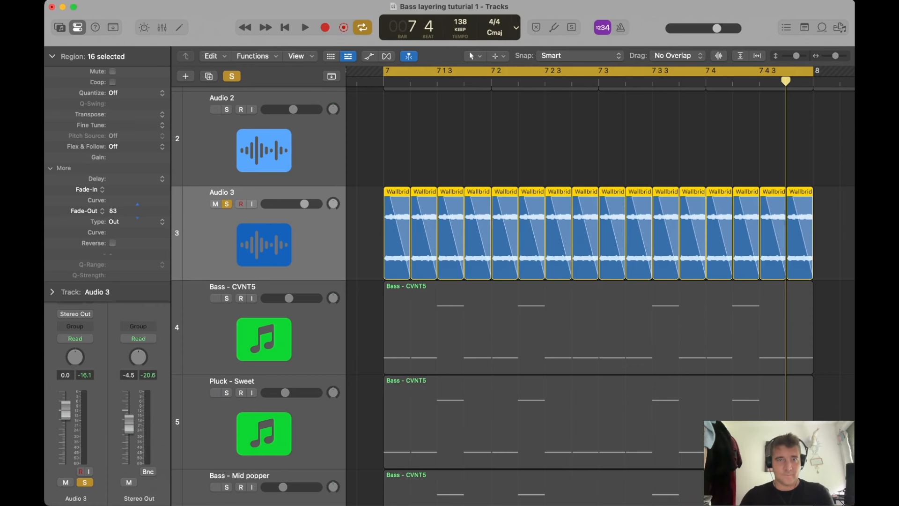
scroll(459, 289, up, 4)
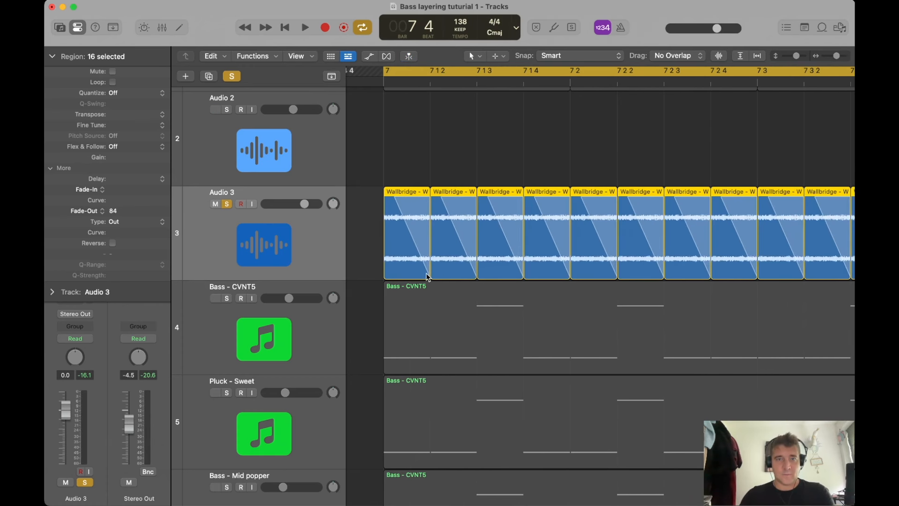
Shorten all the white noise slices to leave gaps between them, audition the result and lower Audio 3 to -12.8 dB
drag(430, 277, 416, 274)
key(space)
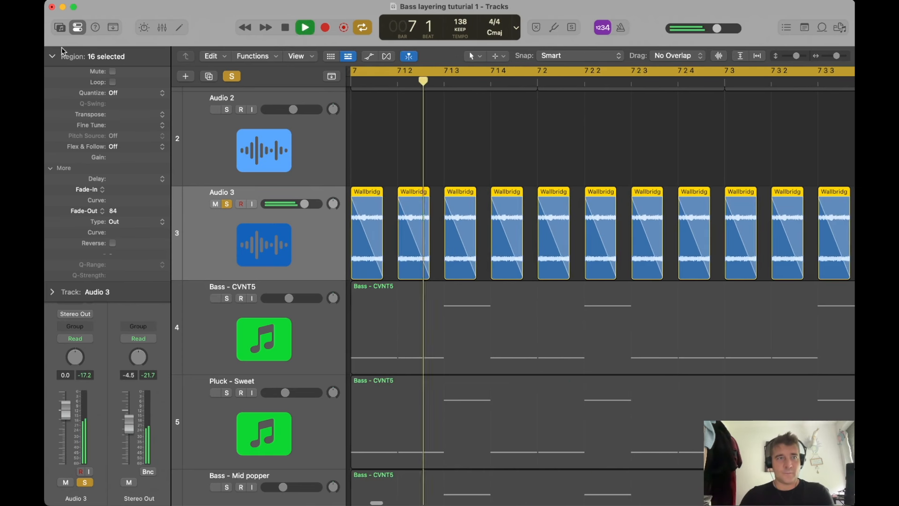
key(space)
click(52, 57)
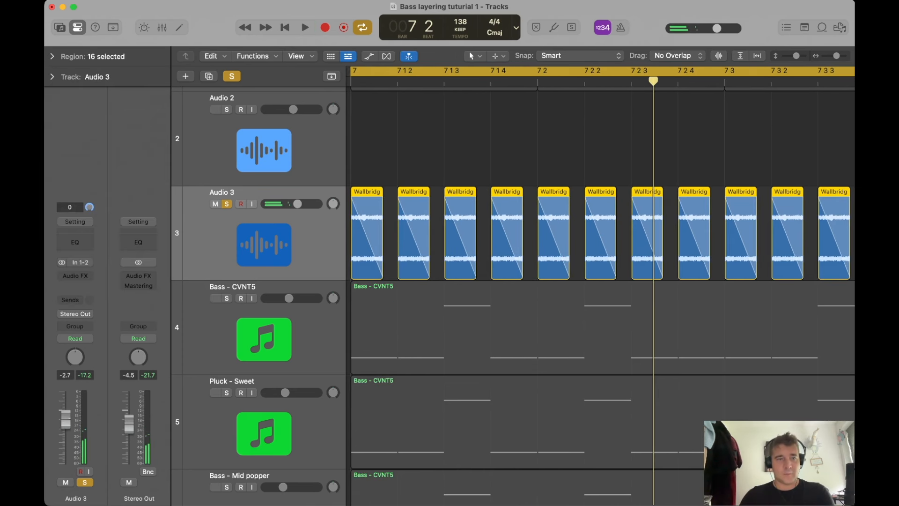
Insert a stereo Kickstart 2 on the Audio 3 track and audition the ducked noise
click(90, 279)
mouse_move(141, 258)
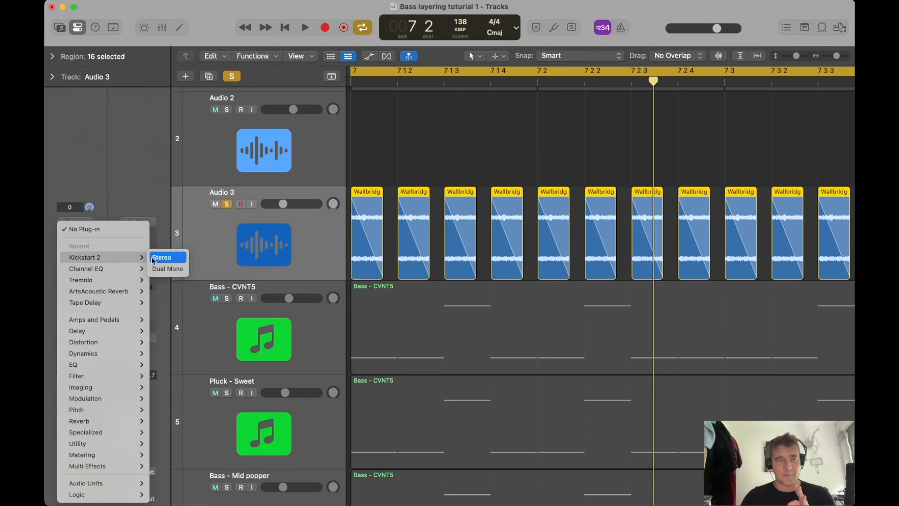
click(181, 261)
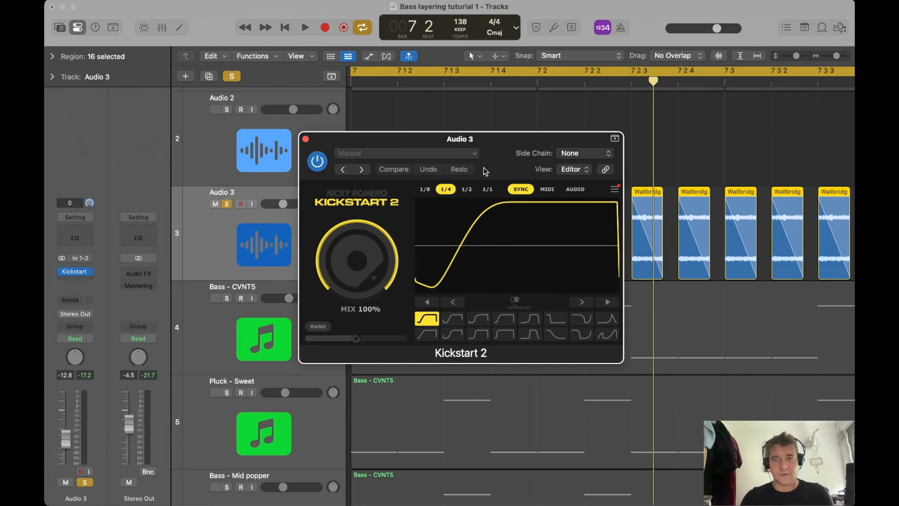
key(space)
click(306, 139)
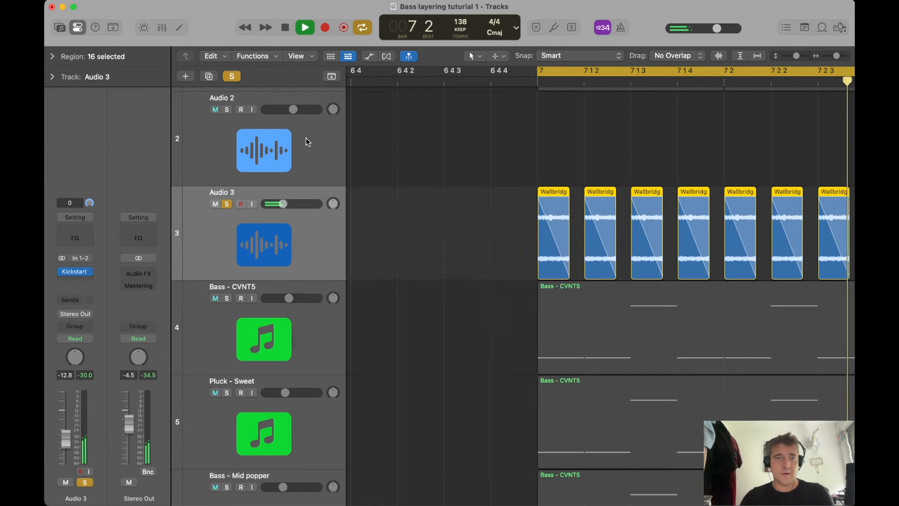
Unsolo Audio 3 and lower its level to -17.6 dB against the full mix
click(227, 204)
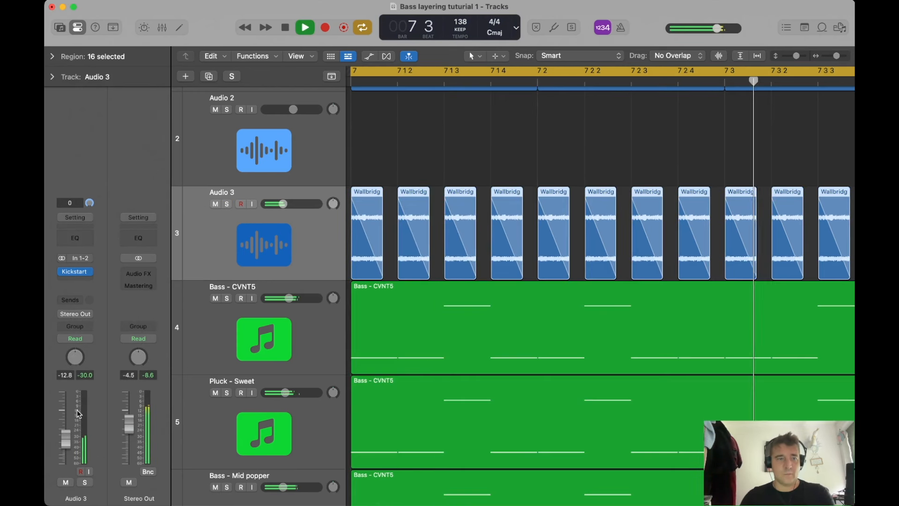
scroll(67, 416, down, 2)
drag(281, 204, 279, 204)
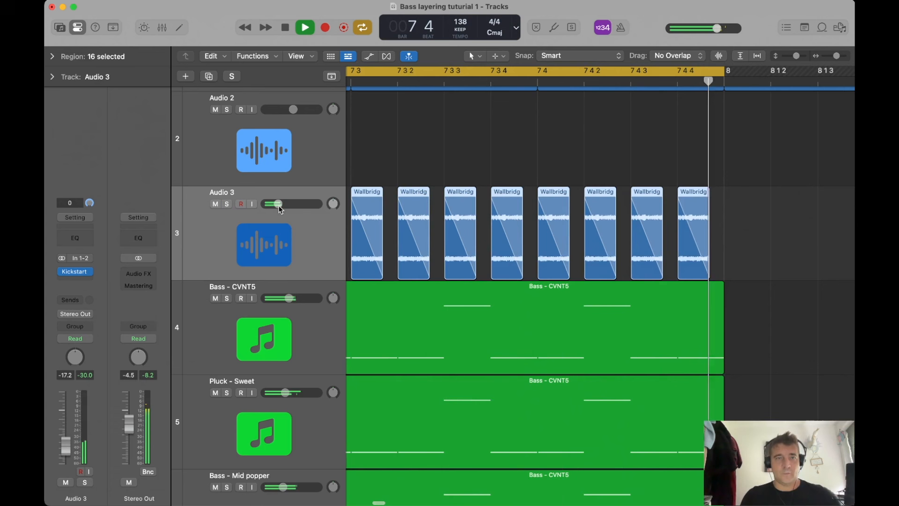
key(space)
drag(279, 204, 279, 204)
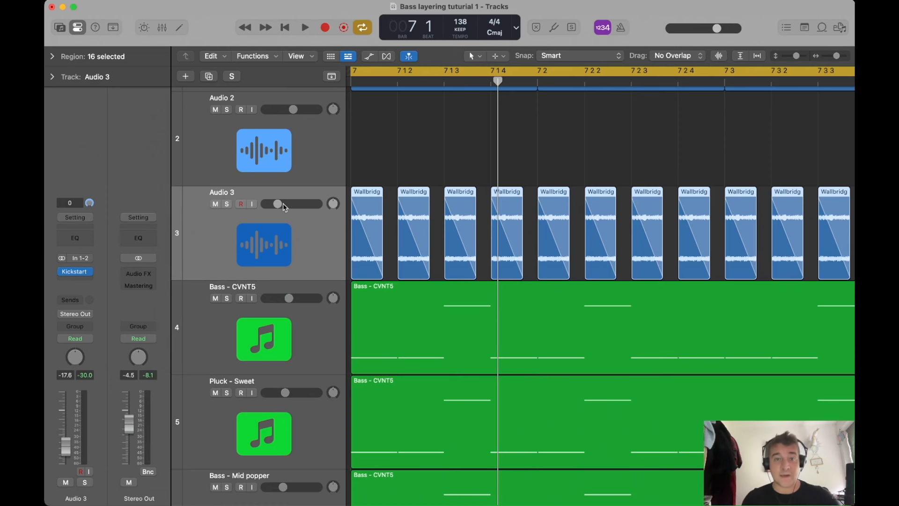
Play the mix and compare it with and without the noise layer by toggling the mute on Audio 3
key(space)
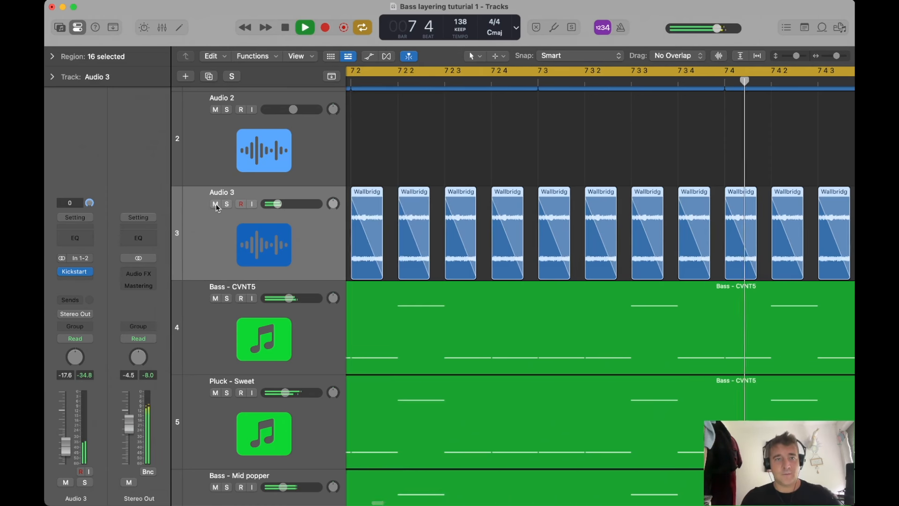
click(216, 204)
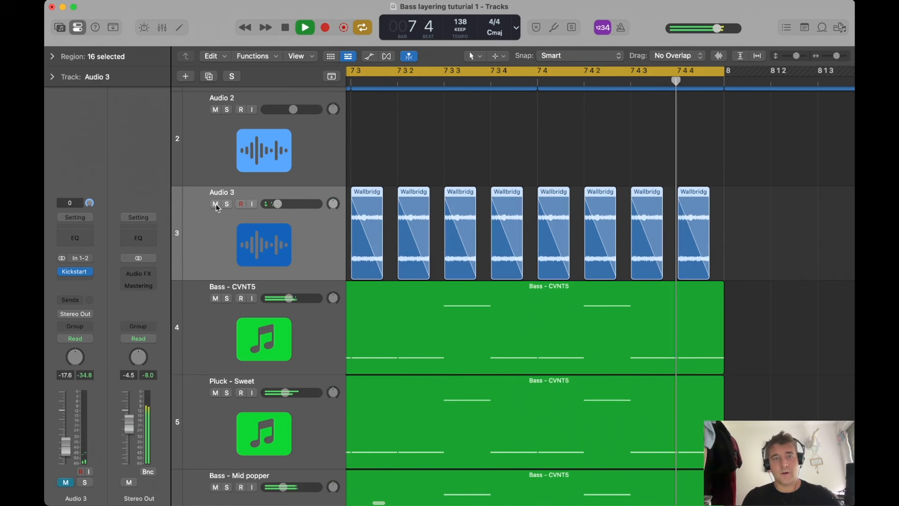
click(216, 204)
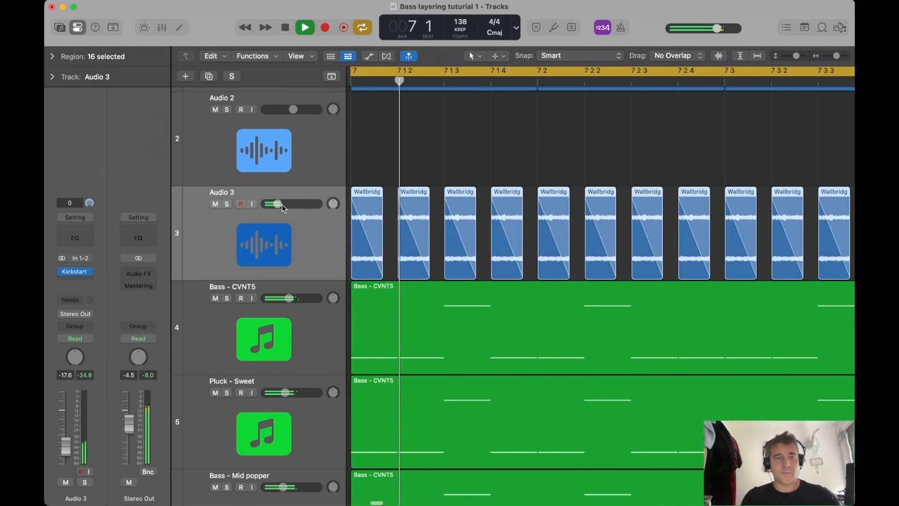
click(215, 205)
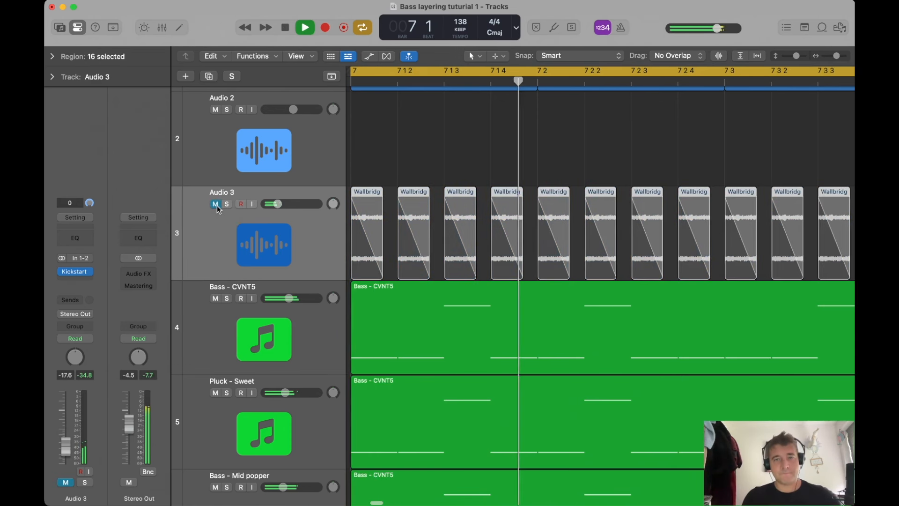
Unmute the Audio 3 noise layer, clear the region selection and stop playback
click(215, 204)
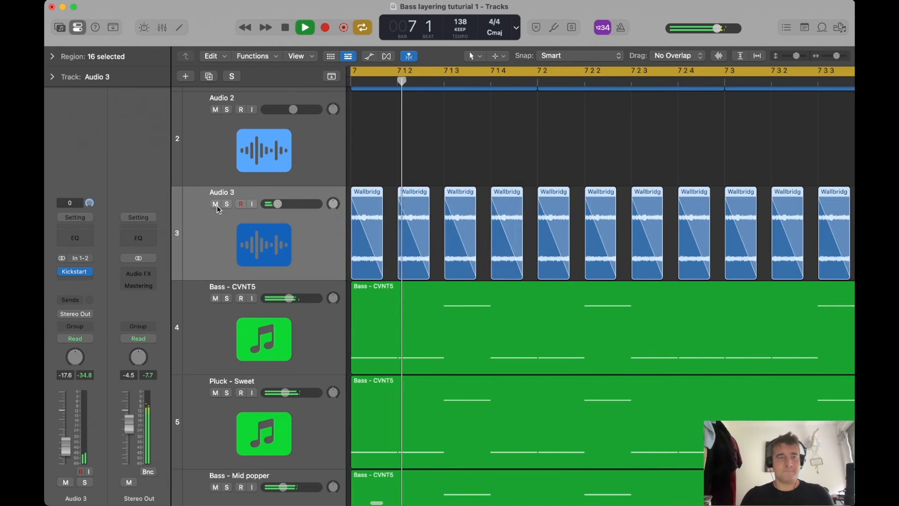
click(463, 172)
key(space)
Duplicate the Audio 2 track to add an empty audio track directly beneath it
ctrl+alt+click(485, 165)
ctrl+alt+click(498, 171)
key(super+Left)
key(super+Left)
key(super+Left)
key(super+Left)
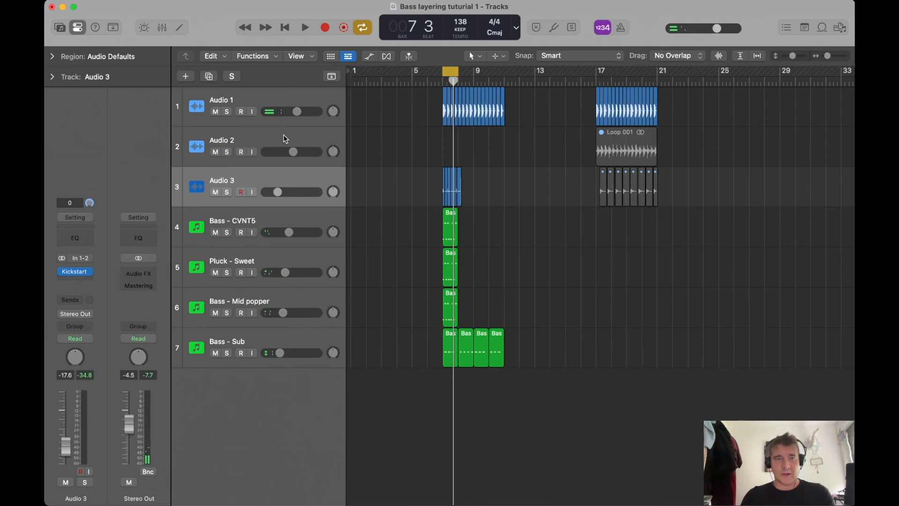
click(284, 136)
click(209, 76)
Move Loop 001 and the Wallbridge slices from bar 17 to bar 7, placing the slices on Audio 4, and unmute them
drag(622, 148, 468, 147)
drag(663, 203, 449, 187)
double_click(451, 187)
key(n)
Repeat the Audio 3 noise slices and the CVNT5, pluck and mid popper regions up to bar 11
key(super+Right)
key(super+Right)
key(super+Right)
key(super+Right)
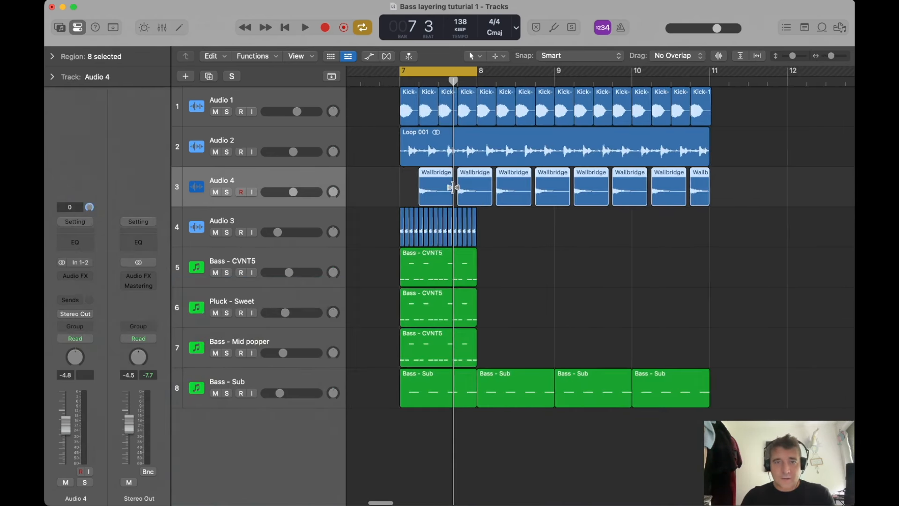
scroll(452, 187, up, 1)
click(388, 157)
drag(496, 232, 517, 343)
drag(587, 344, 390, 225)
drag(420, 340, 581, 342)
drag(581, 394, 575, 394)
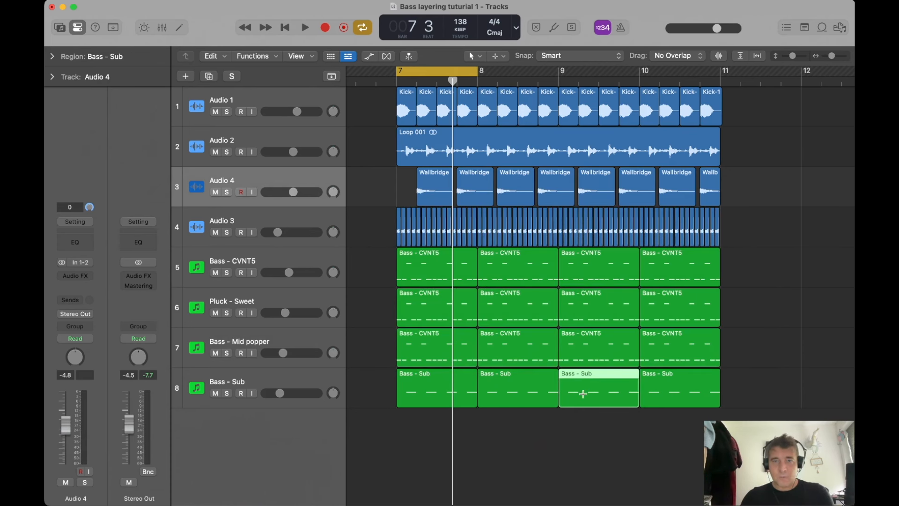
Extend the cycle range to run from bar 7 to bar 9 and audition the full arrangement
drag(473, 75, 559, 75)
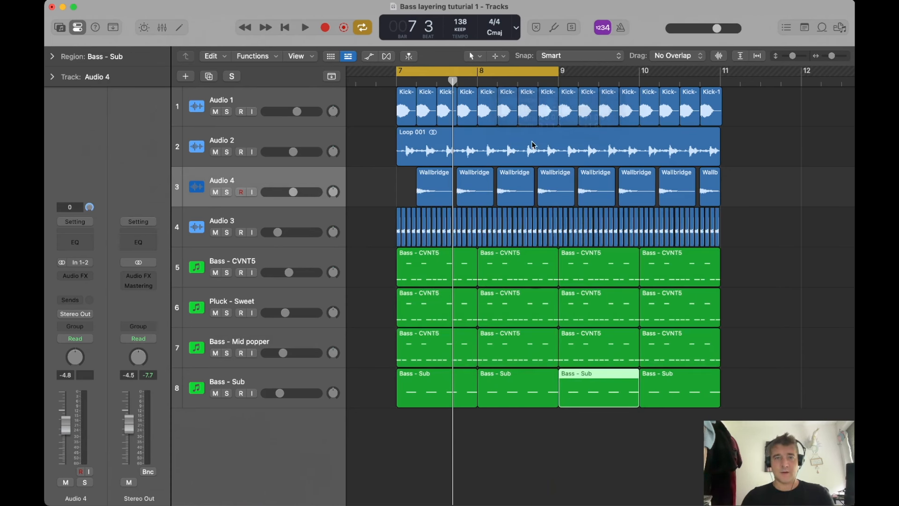
key(space)
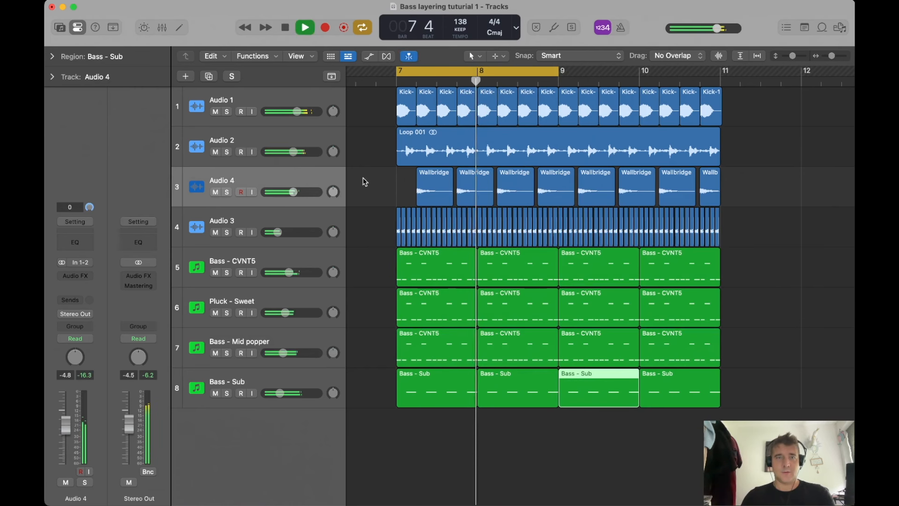
key(space)
Lower the levels of the Audio 2 loop and Audio 4 slices while playing the full mix
click(301, 135)
drag(293, 152, 286, 152)
drag(293, 192, 283, 192)
key(space)
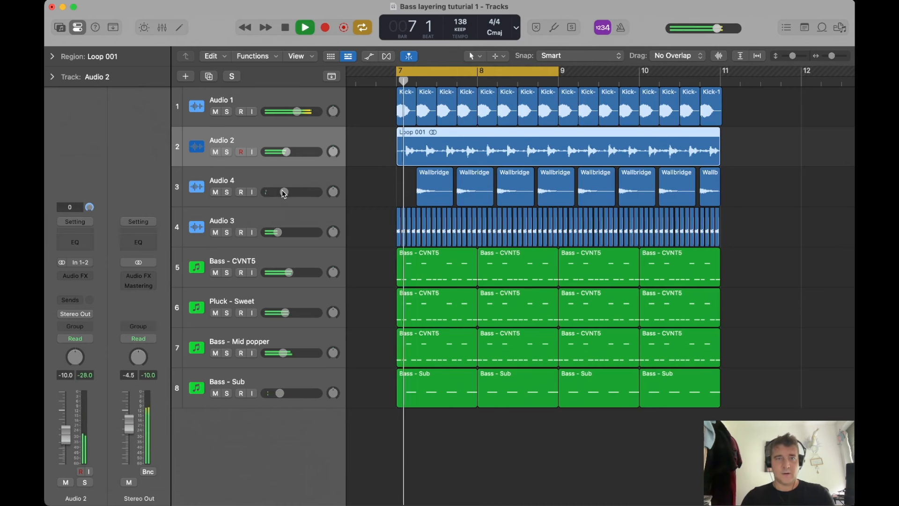
drag(286, 152, 284, 151)
drag(287, 192, 288, 192)
Solo the Bass - CVNT5 track and audition it with its Sylenth1 patch open
click(279, 258)
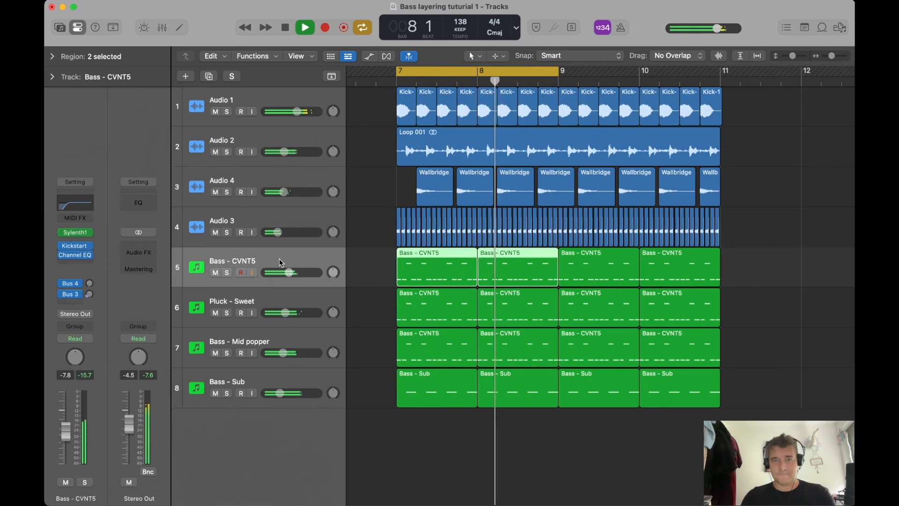
click(379, 257)
key(space)
click(227, 273)
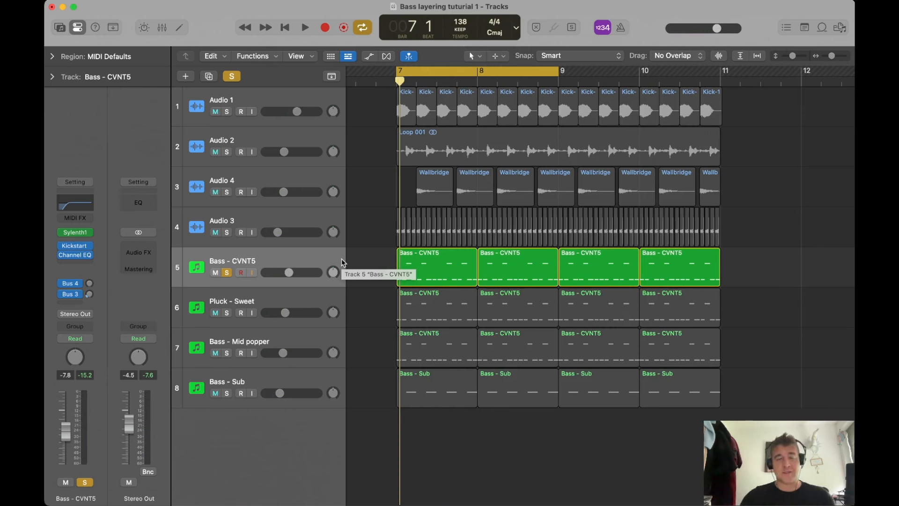
click(76, 233)
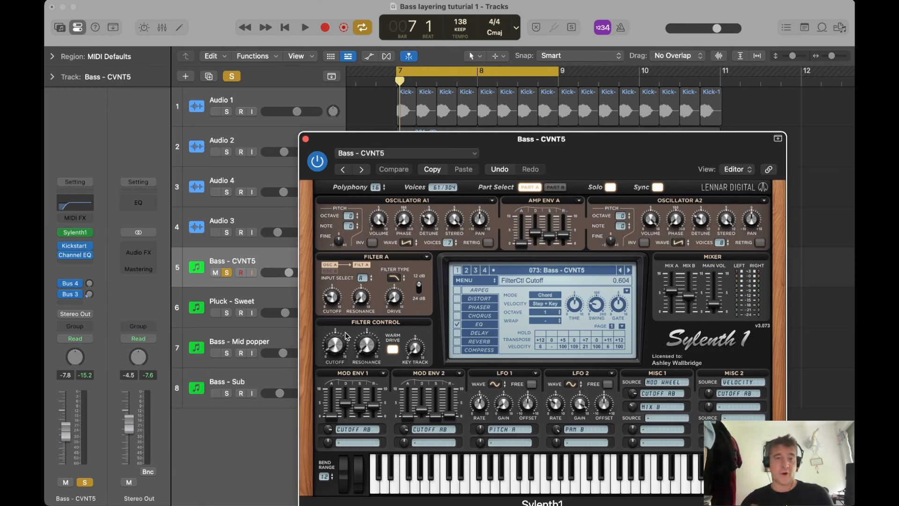
key(space)
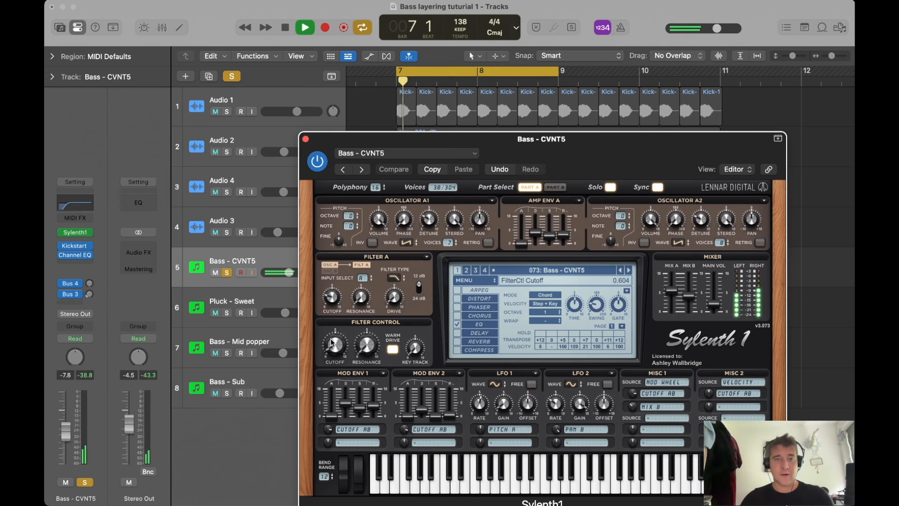
click(405, 428)
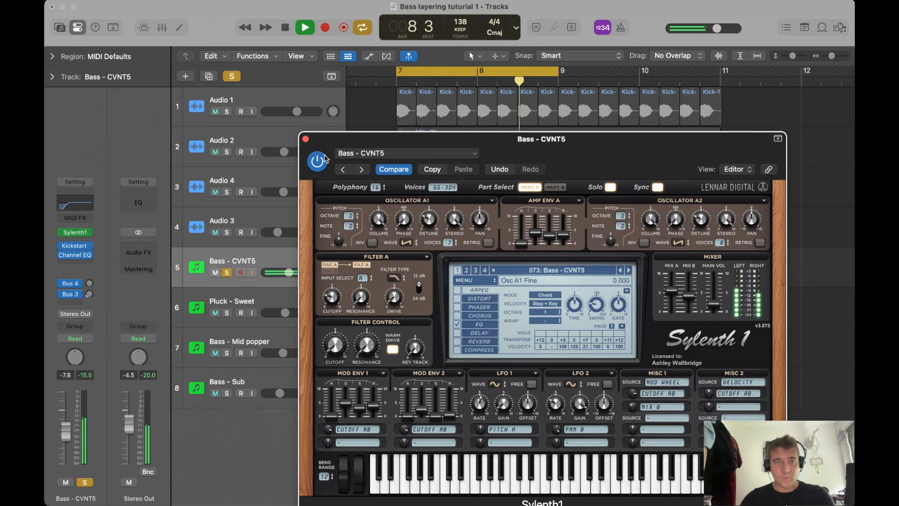
Close the synth, raise the Bass - CVNT5 level to -4.7 dB and unsolo the track
click(305, 140)
key(space)
drag(288, 272, 291, 272)
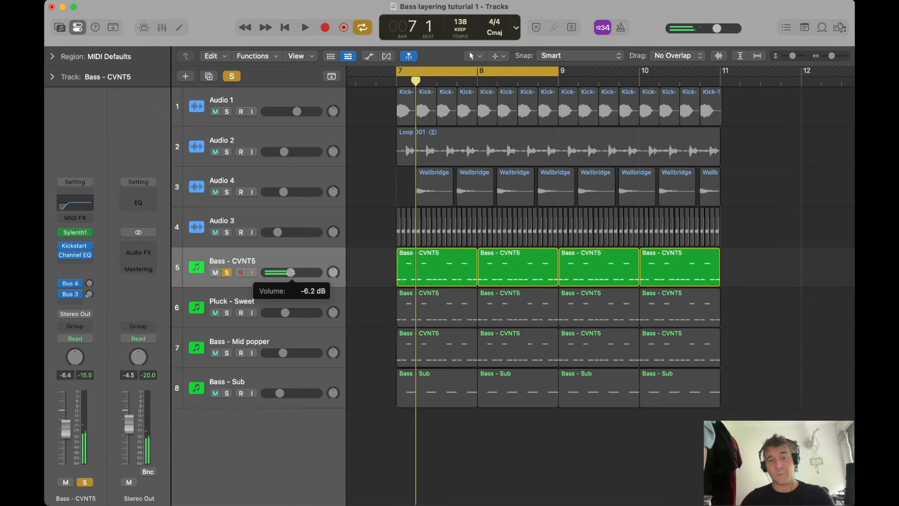
click(226, 272)
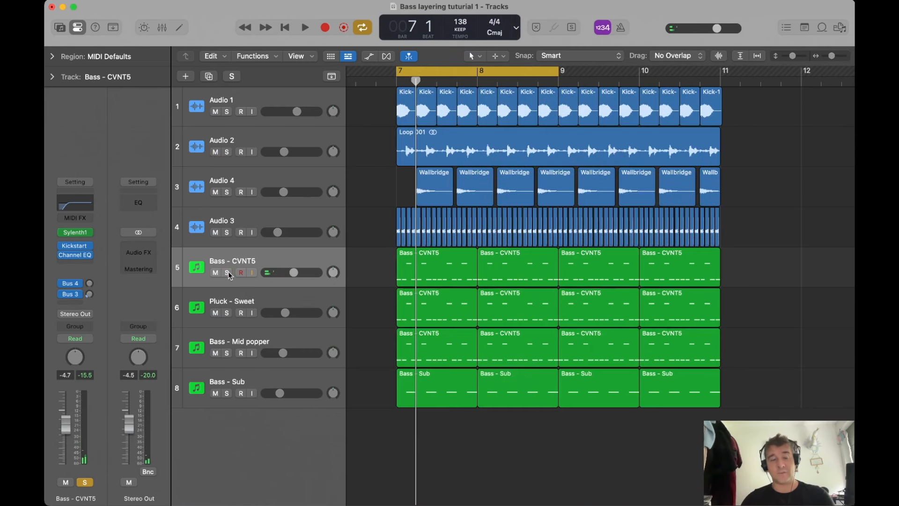
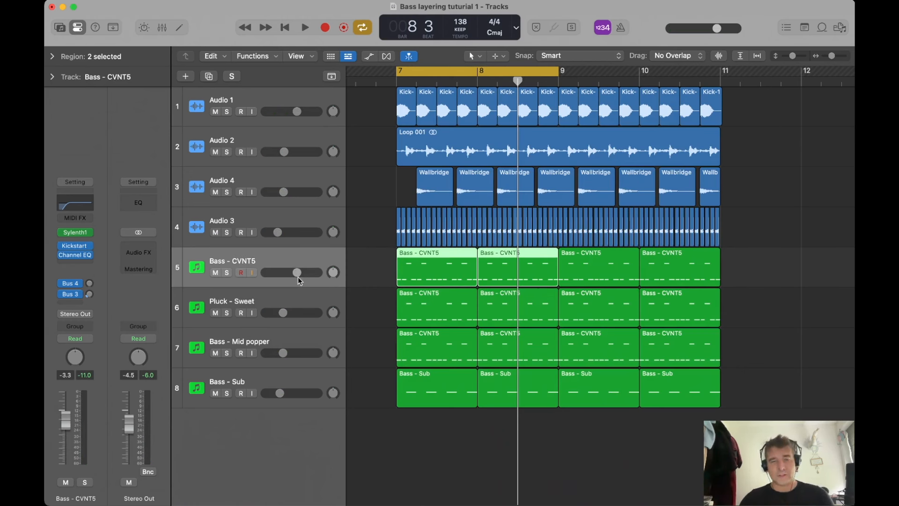
Solo the Audio 1 kick and the Bass - Sub track together
click(288, 377)
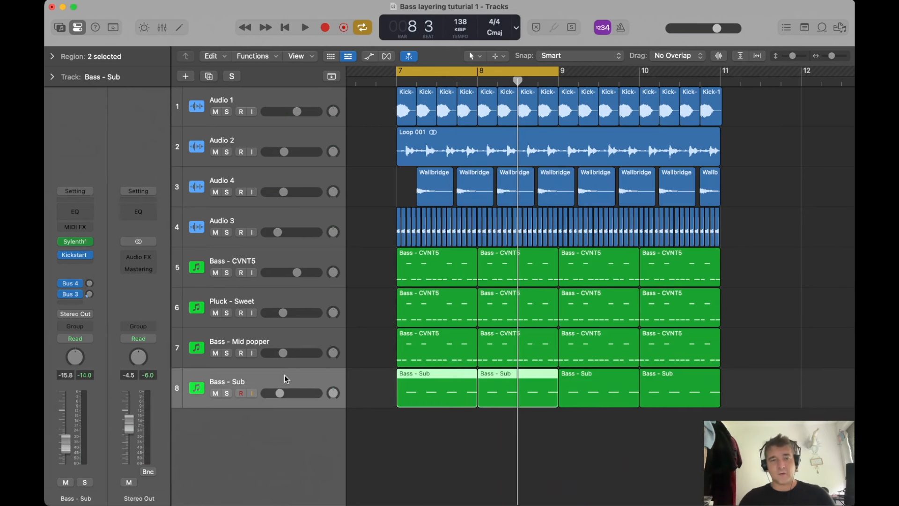
click(227, 394)
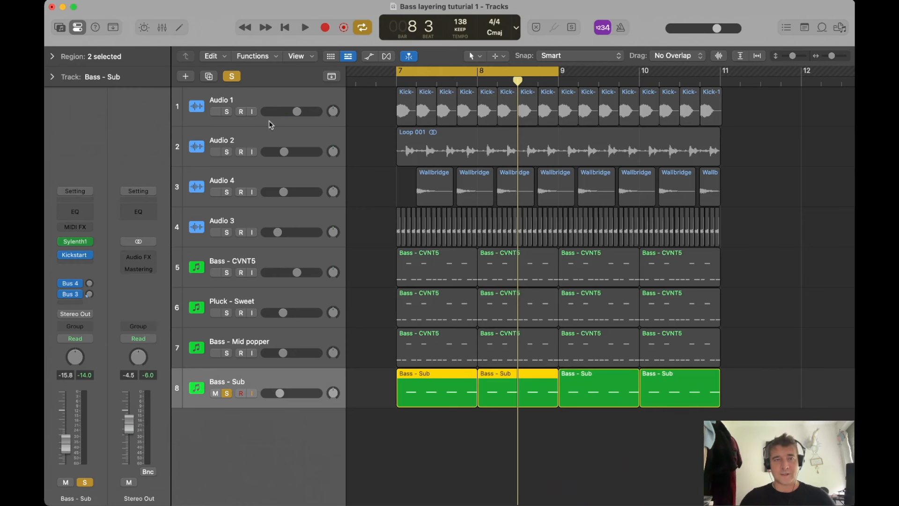
click(227, 393)
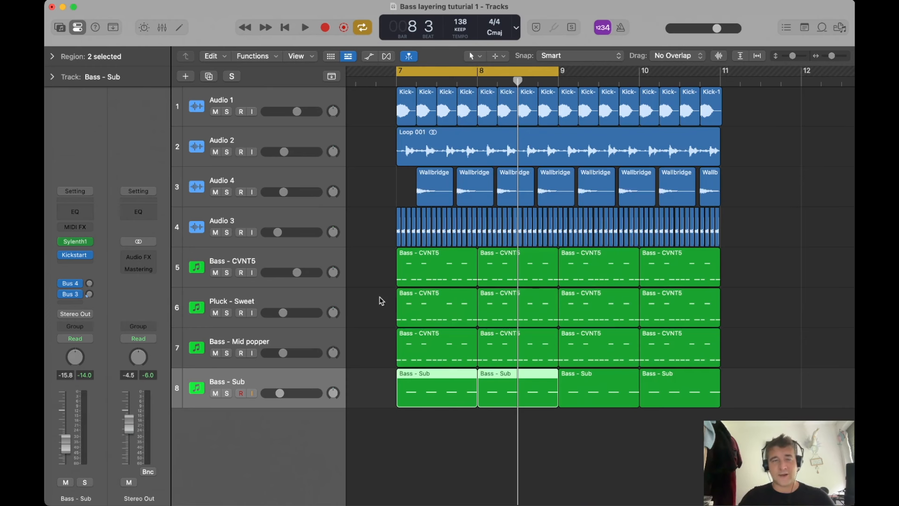
click(227, 112)
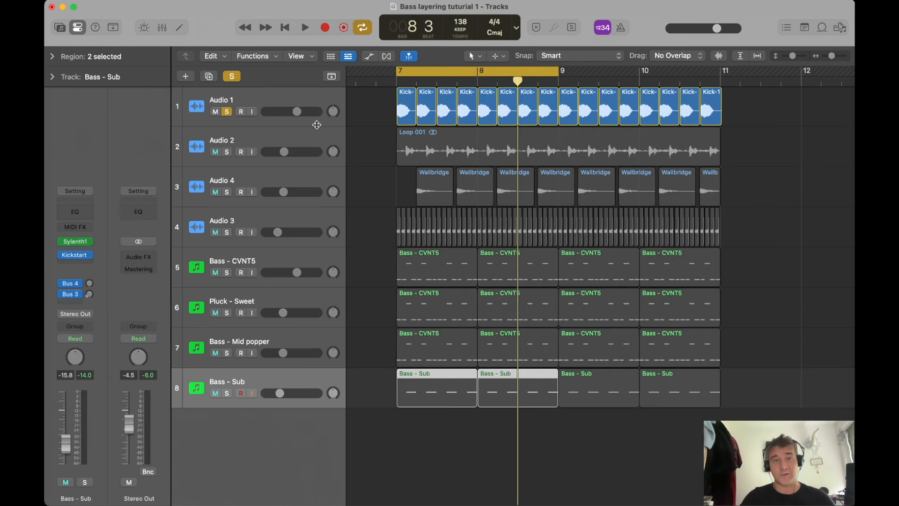
click(227, 393)
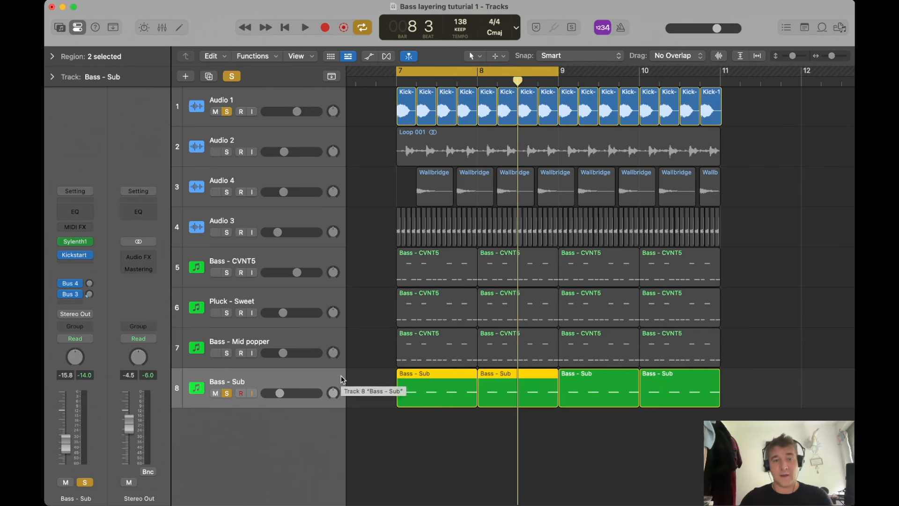
Set Bass - Sub to -16.0 dB while auditioning it with the kick, and check its Sylenth1 patch
key(space)
drag(280, 393, 279, 393)
key(space)
click(78, 242)
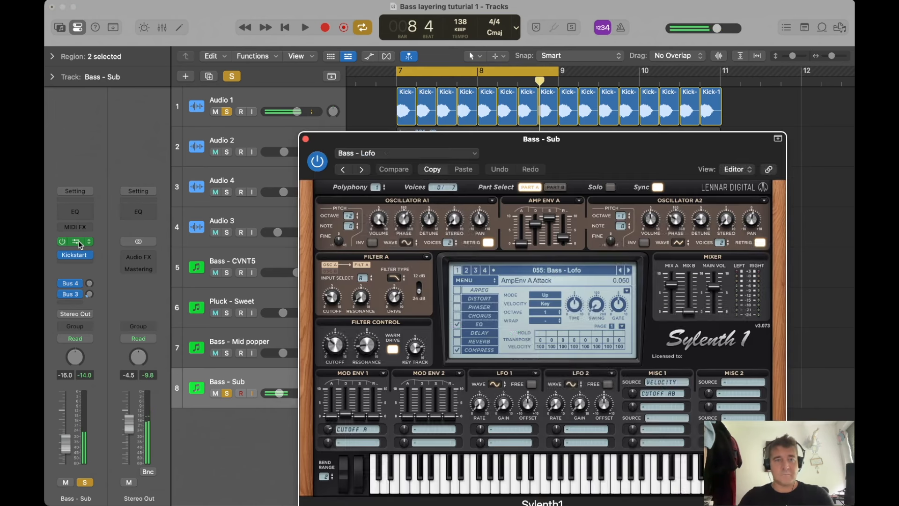
click(305, 139)
key(space)
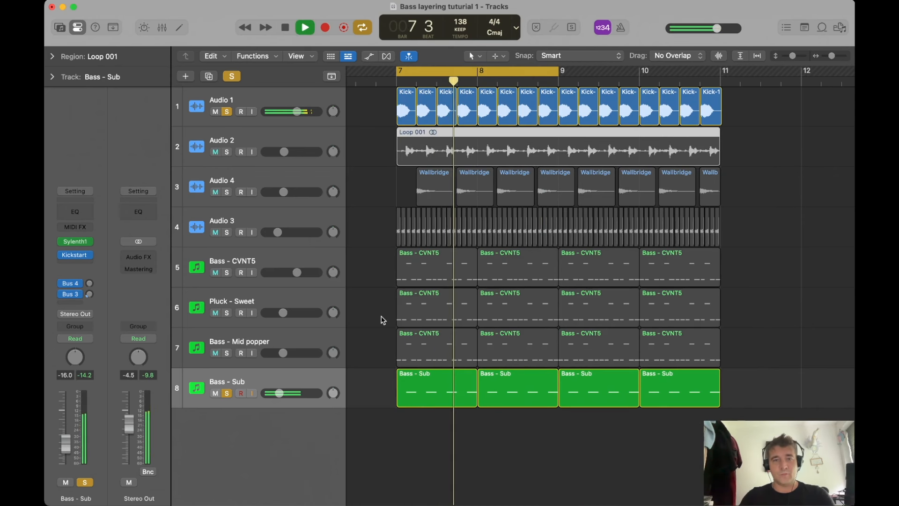
key(space)
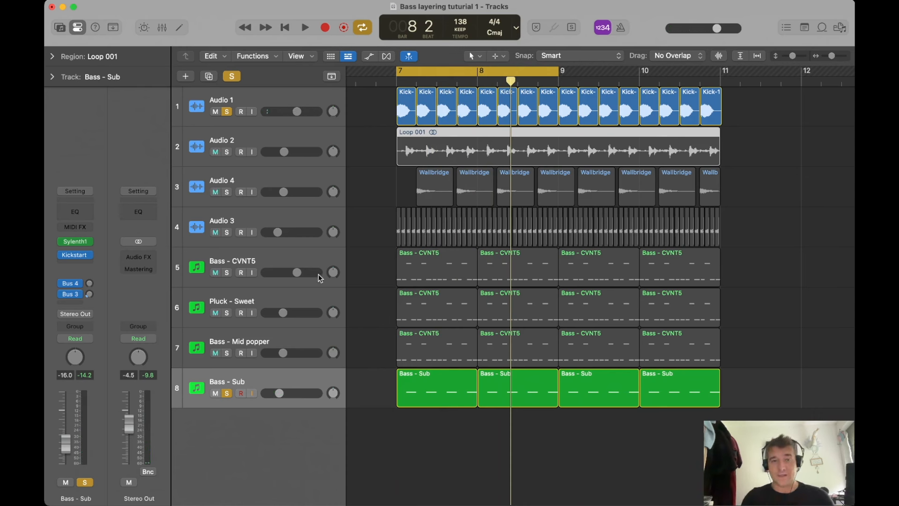
Add Bass - CVNT5 to the soloed kick and sub, and set its level to -3.4 dB during playback
click(288, 264)
click(227, 274)
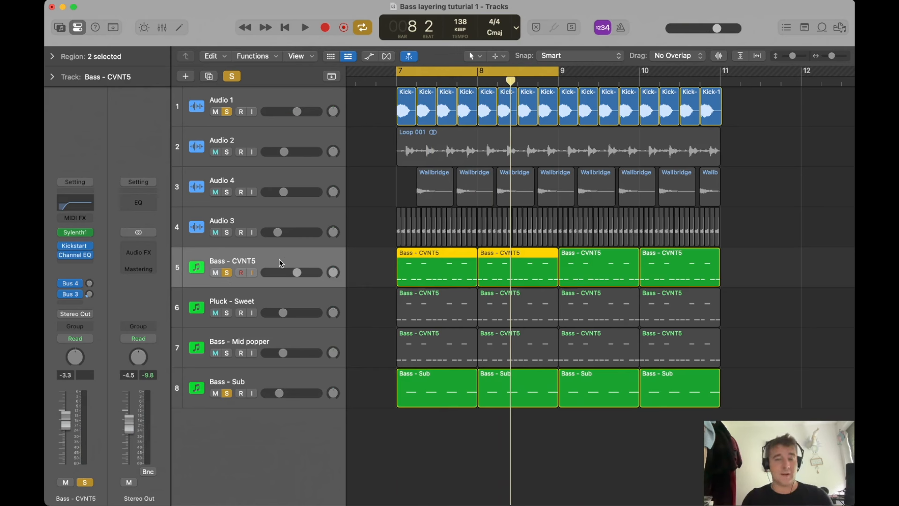
key(space)
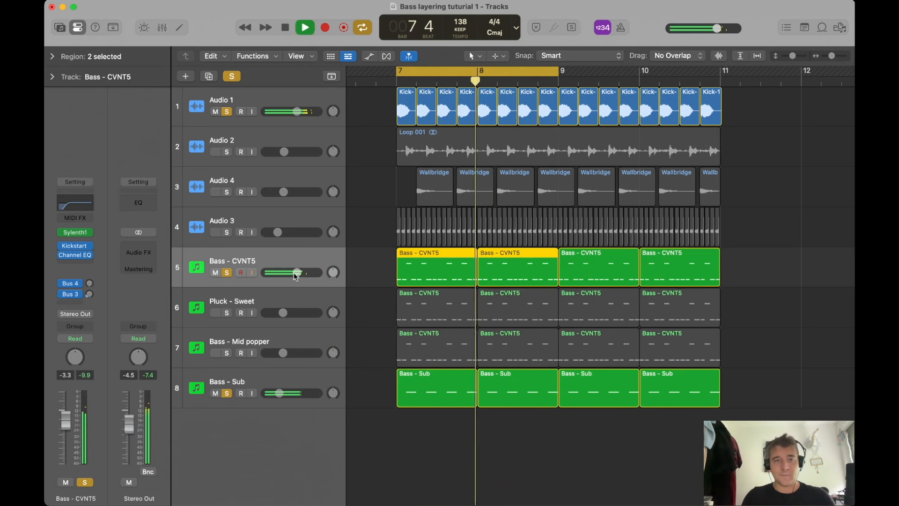
mouse_move(294, 273)
drag(294, 273, 294, 273)
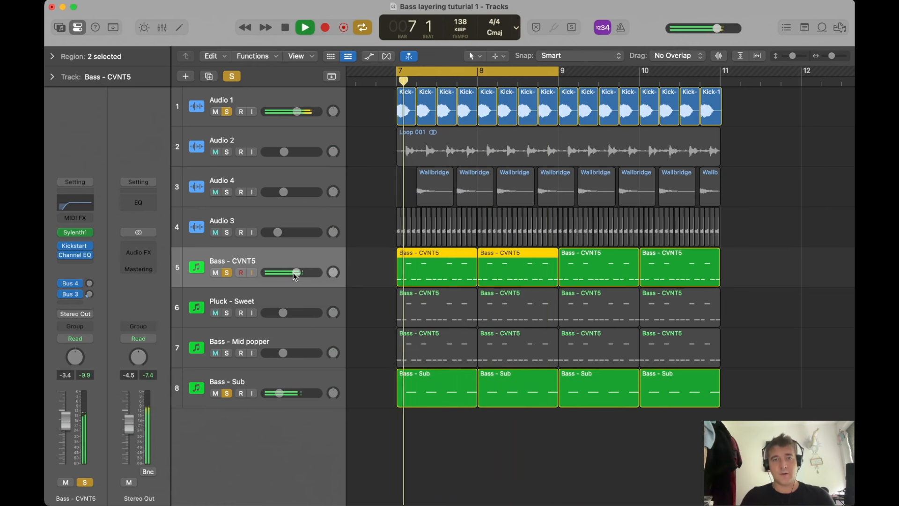
key(space)
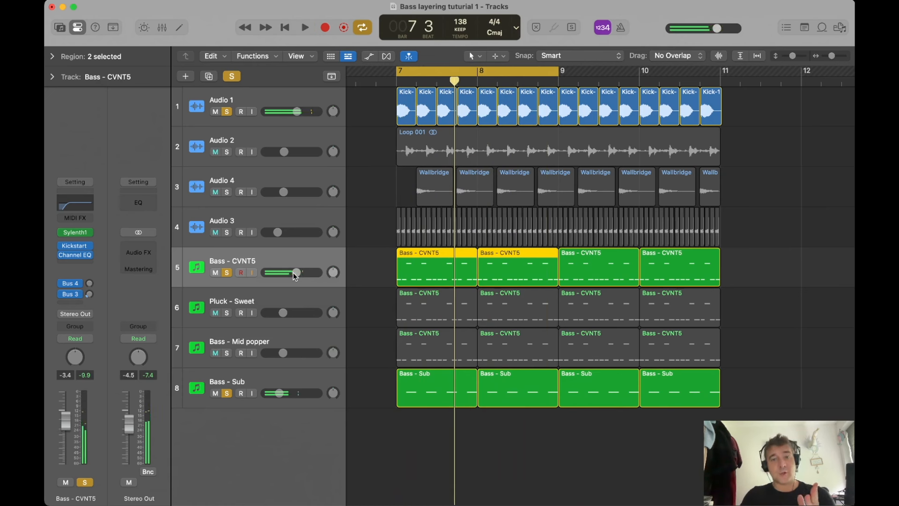
Add Pluck - Sweet to the soloed tracks and audition it with the kick, CVNT5 and sub
click(303, 292)
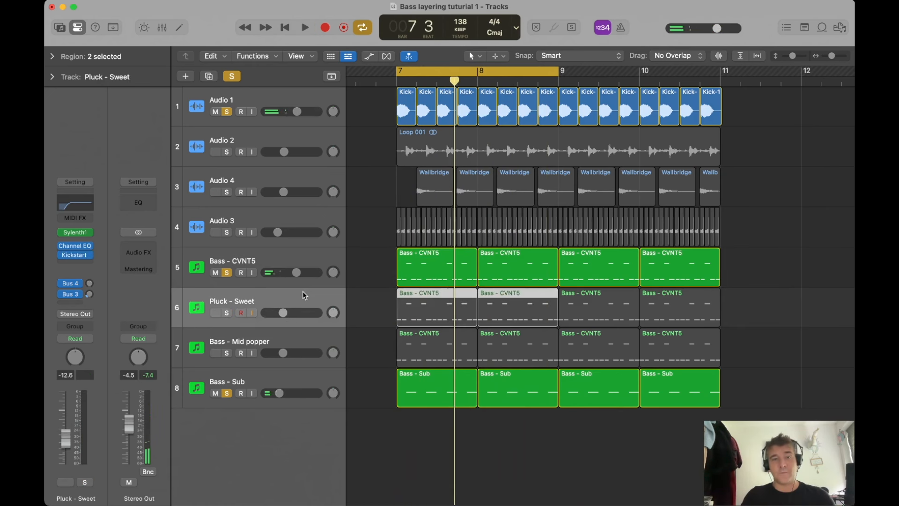
click(228, 313)
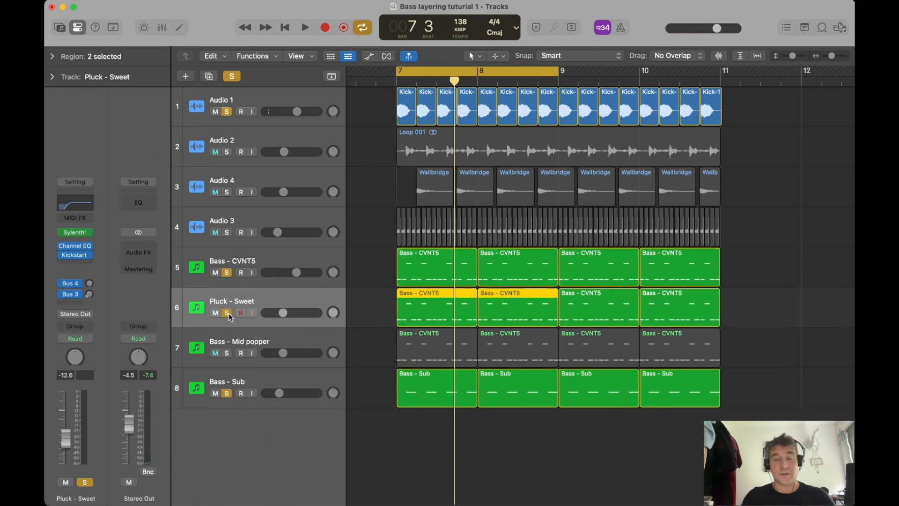
key(space)
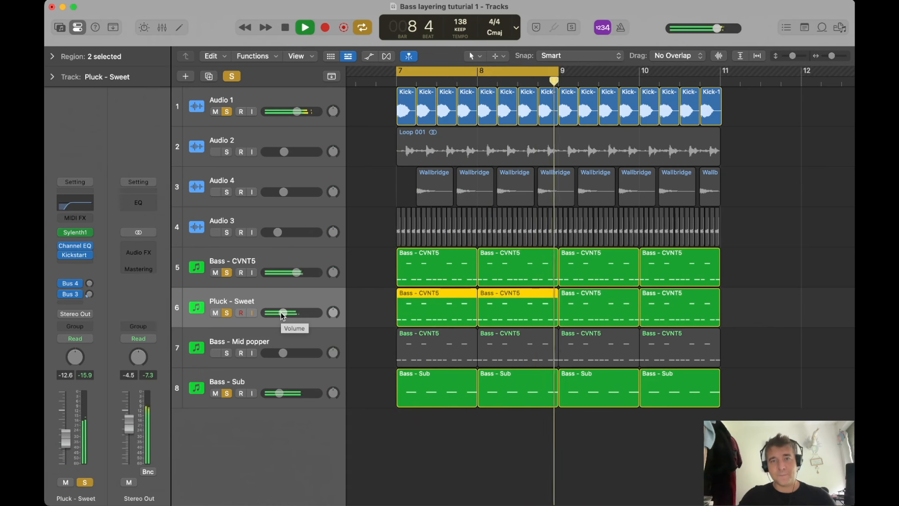
key(space)
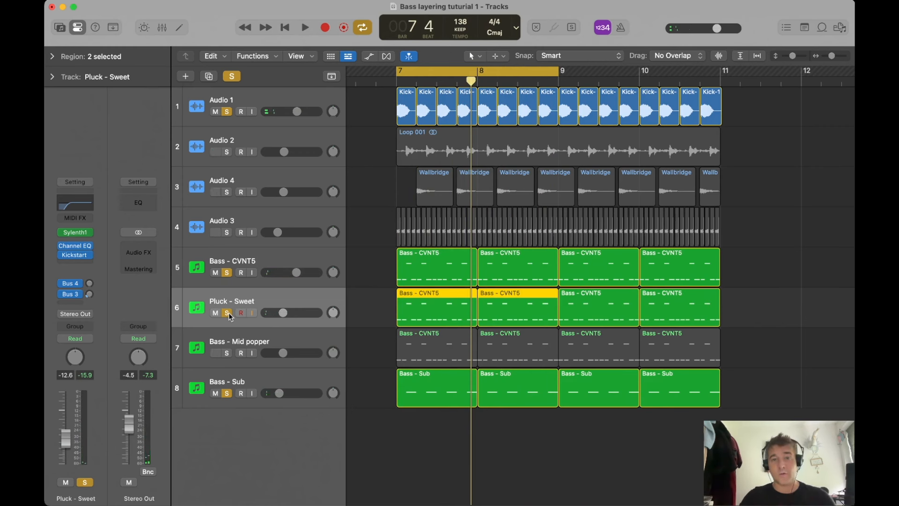
Compare the soloed layers with and without the pluck by toggling the solo on Pluck - Sweet during playback
key(space)
click(228, 313)
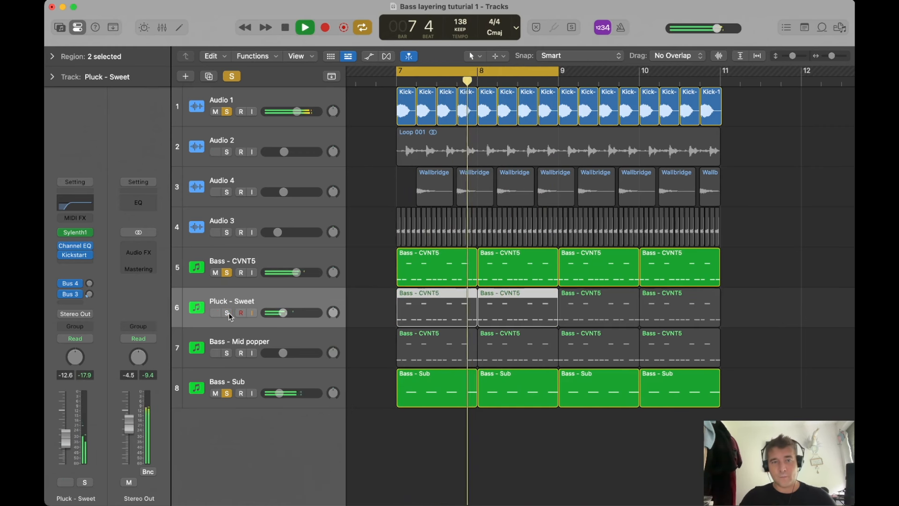
click(229, 313)
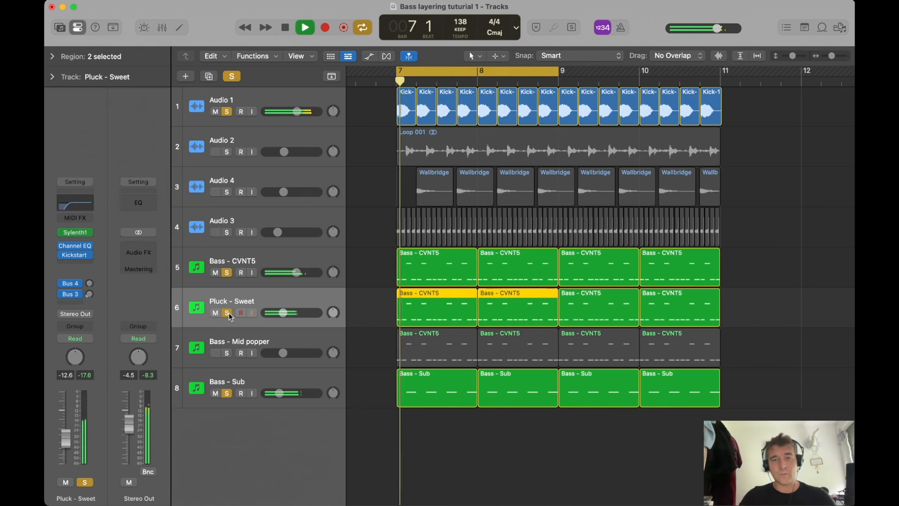
click(229, 313)
click(228, 312)
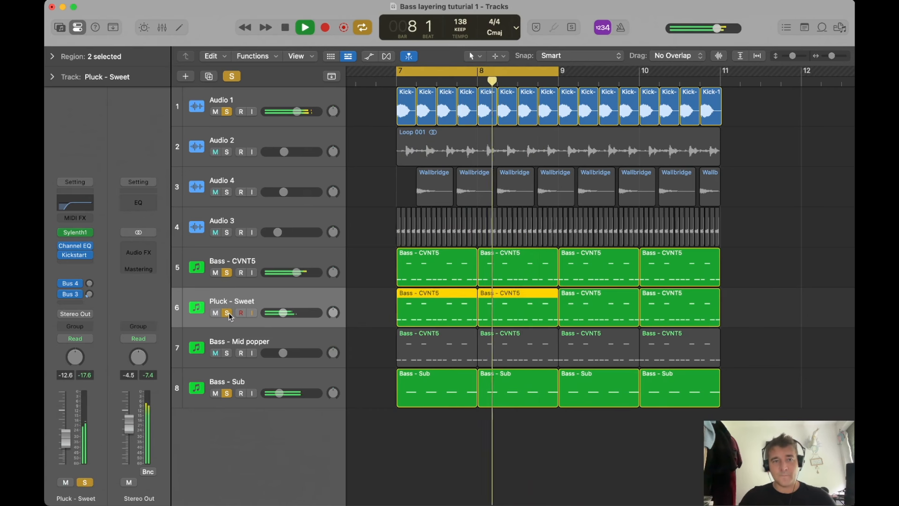
key(space)
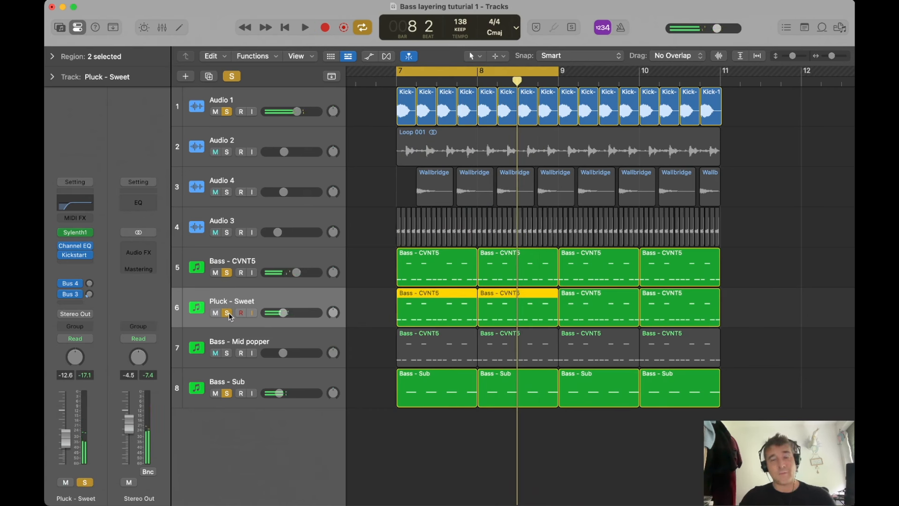
Set Pluck - Sweet to -10.8 dB and compare the soloed layers with and without it during playback
key(space)
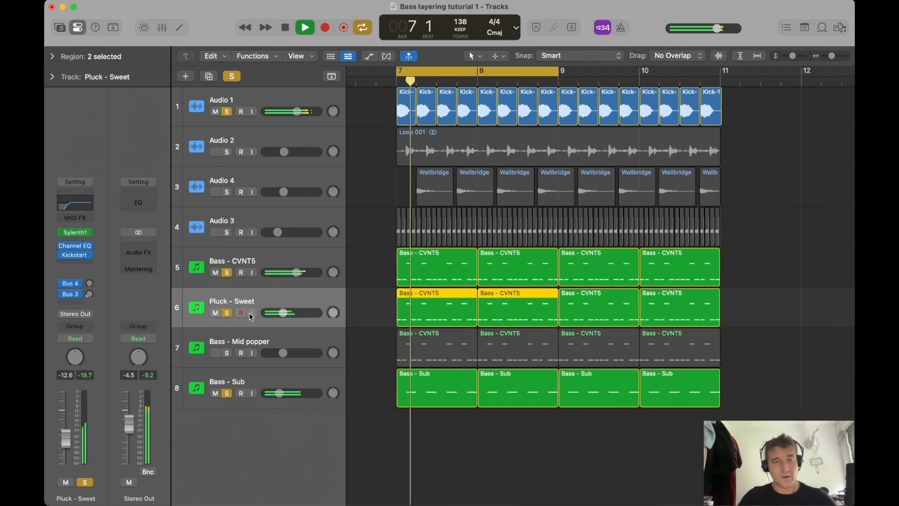
drag(282, 313, 285, 313)
click(227, 312)
click(228, 313)
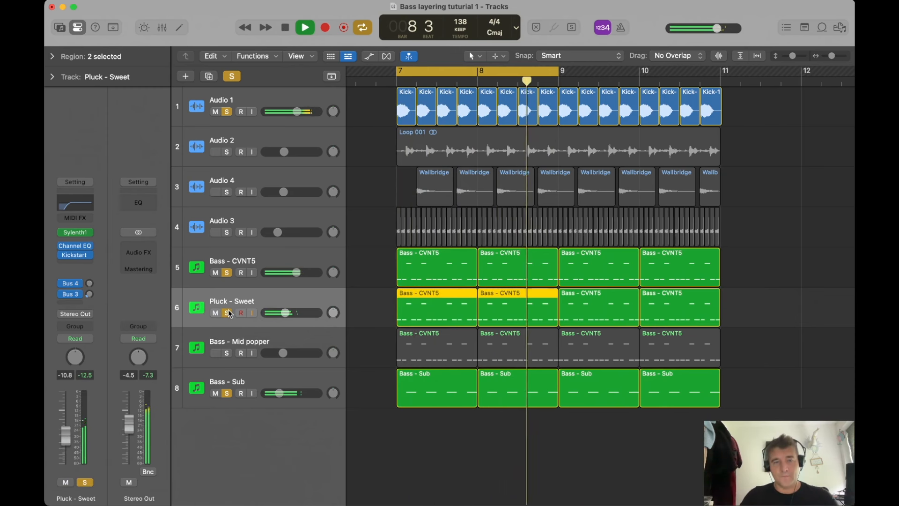
key(space)
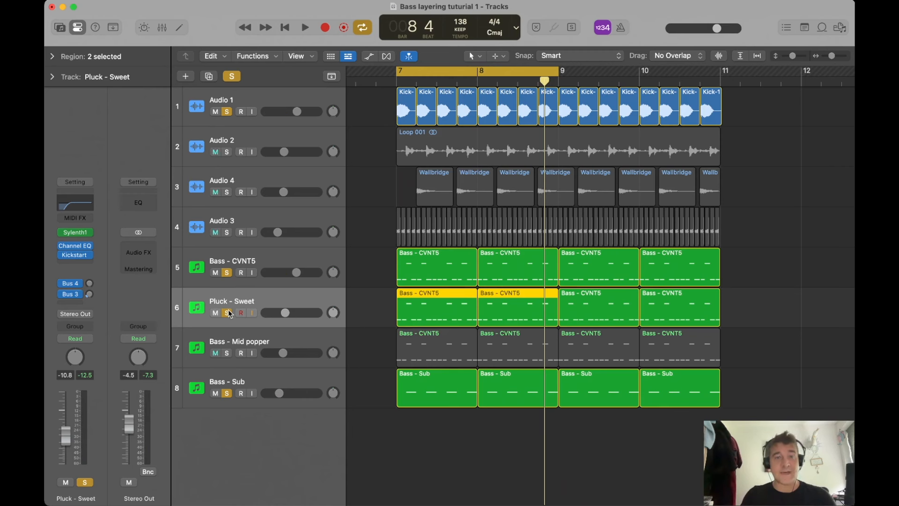
Add Bass - Mid popper to the soloed tracks and audition it with the kick and other bass layers
key(space)
click(226, 353)
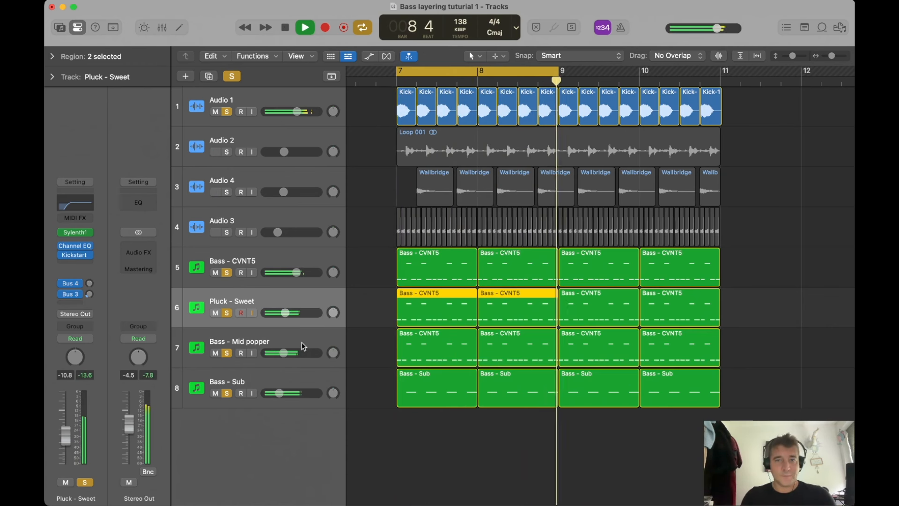
key(space)
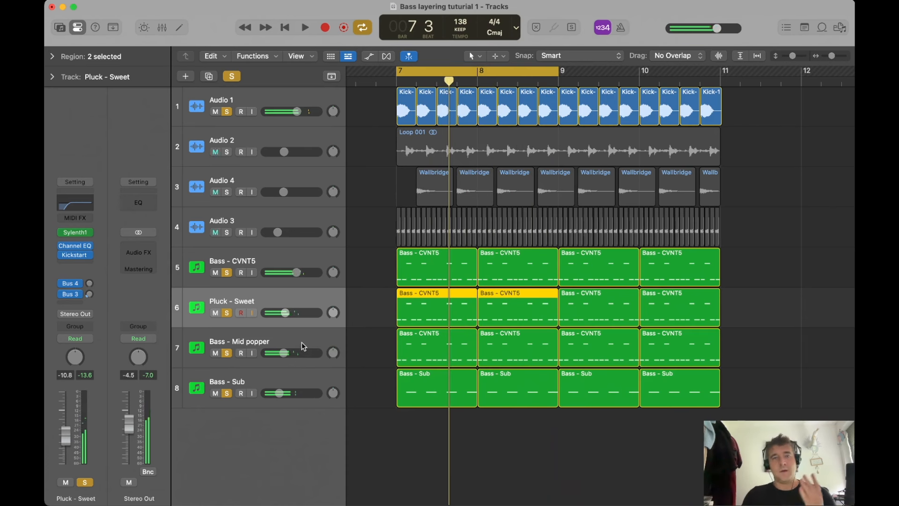
Turn off all track solos and play the full arrangement with the audio loops
click(232, 76)
click(373, 147)
key(space)
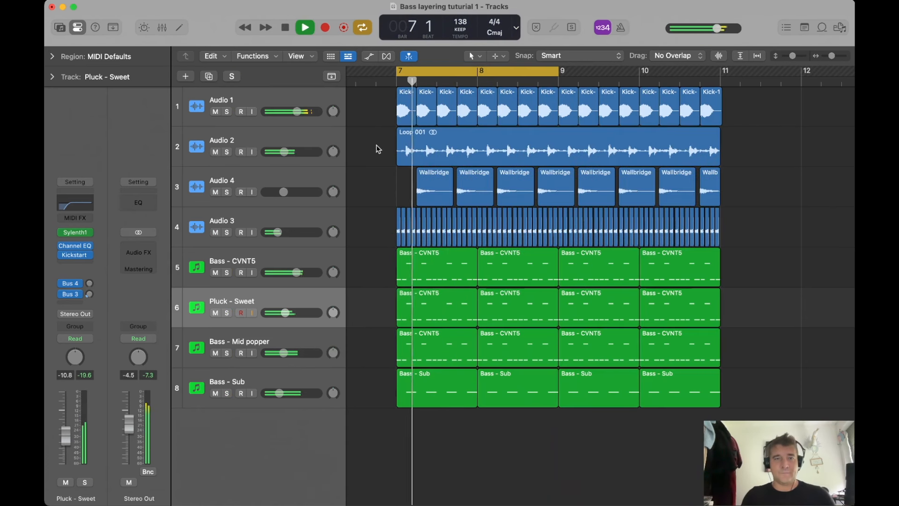
key(space)
Mute all regions on Audio 2, Audio 4 and Audio 3, and audition the kick with the bass layers
drag(380, 146, 747, 211)
key(ctrl+m)
key(space)
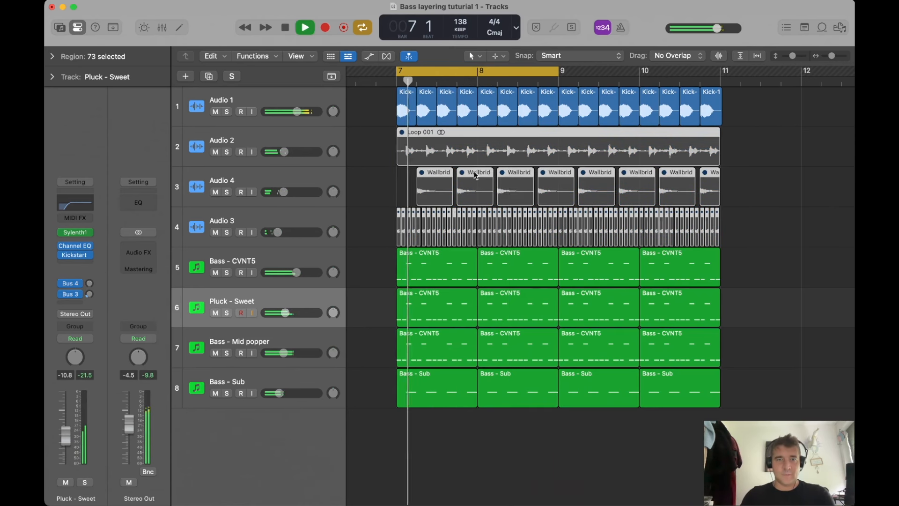
click(392, 183)
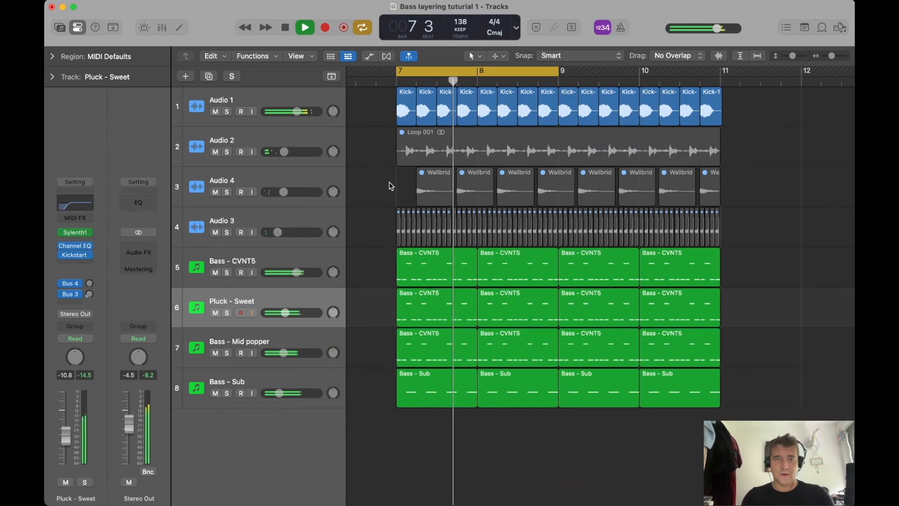
Unmute the first four Wallbridge regions on Audio 4 and raise the track's level during playback
click(310, 174)
key(ctrl+m)
drag(283, 192, 290, 192)
Unmute the Audio 3 regions in bars 7 and 8, and set the track to -15.6 dB during playback
click(296, 223)
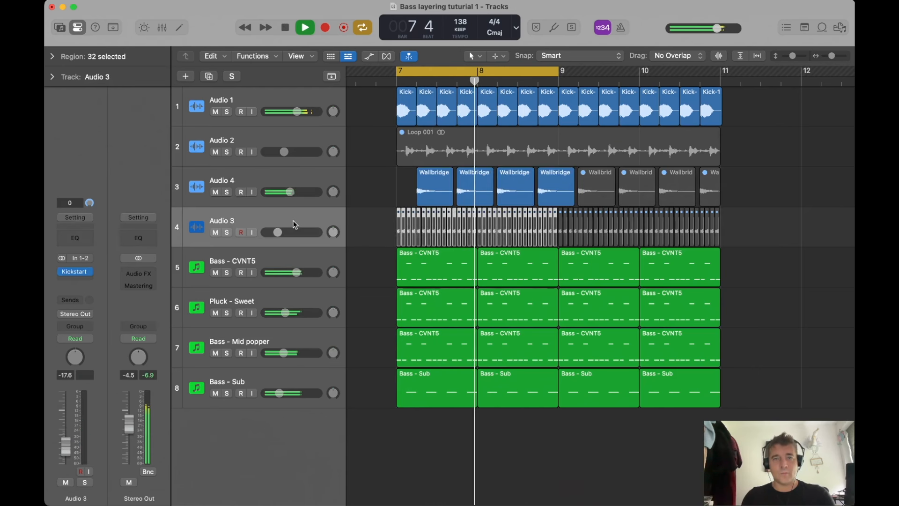
key(space)
key(space)
drag(292, 232, 294, 231)
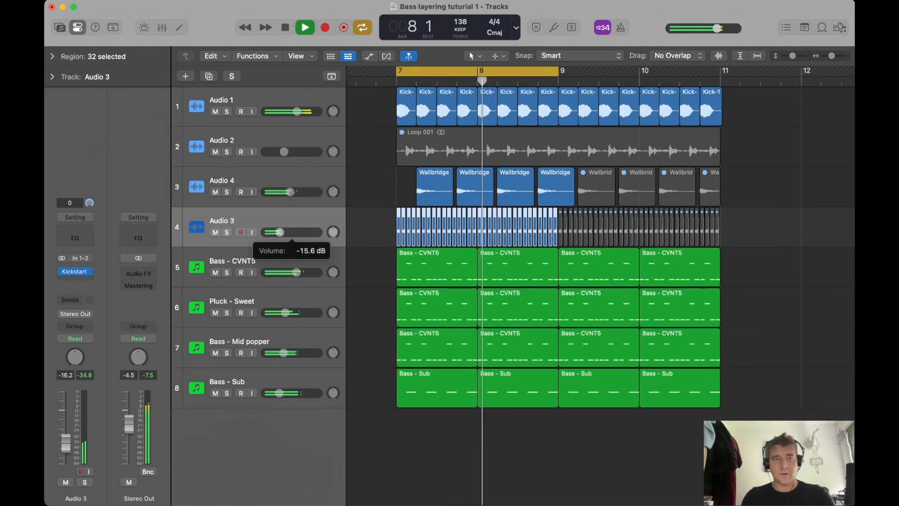
click(385, 155)
key(space)
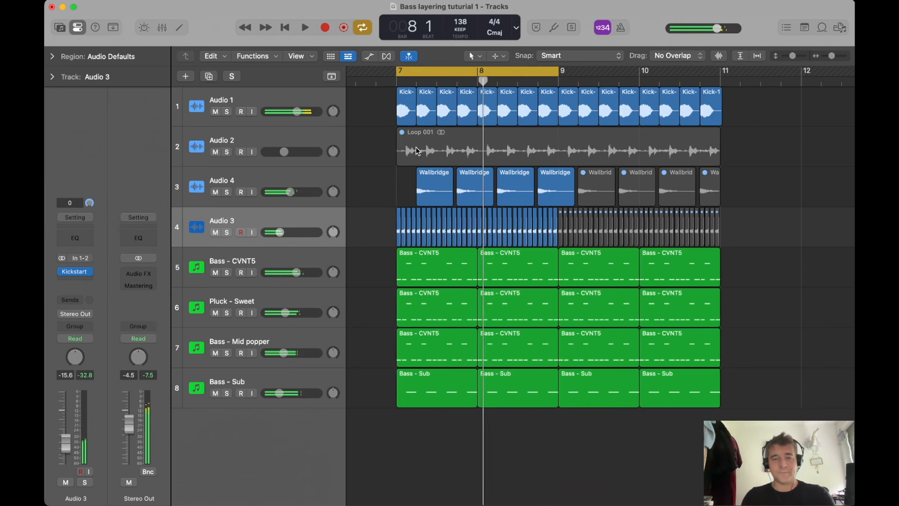
Unmute the Loop 001 region on Audio 2 and audition it with the kick, percussion and bass layers
click(418, 151)
key(space)
click(285, 151)
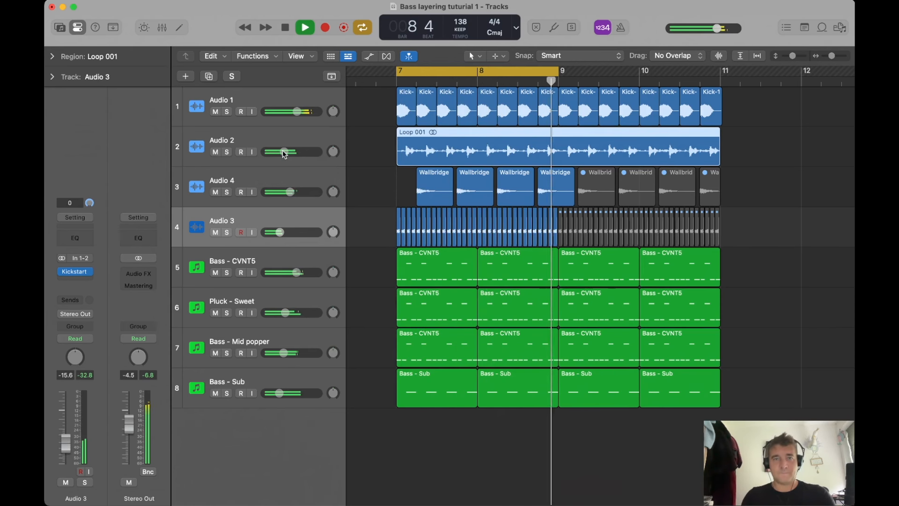
key(space)
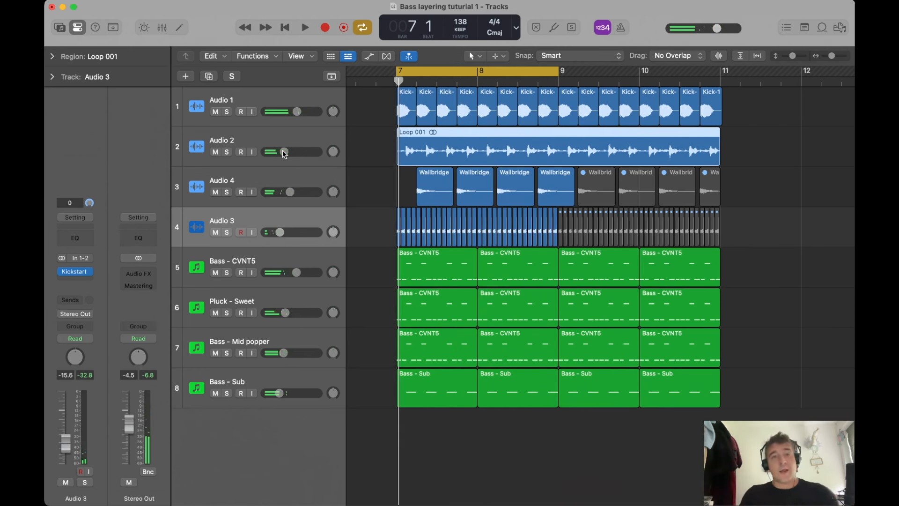
Delete the Loop 001 region from Audio 2 and all Wallbridge regions from Audio 4
drag(381, 267, 699, 436)
click(699, 437)
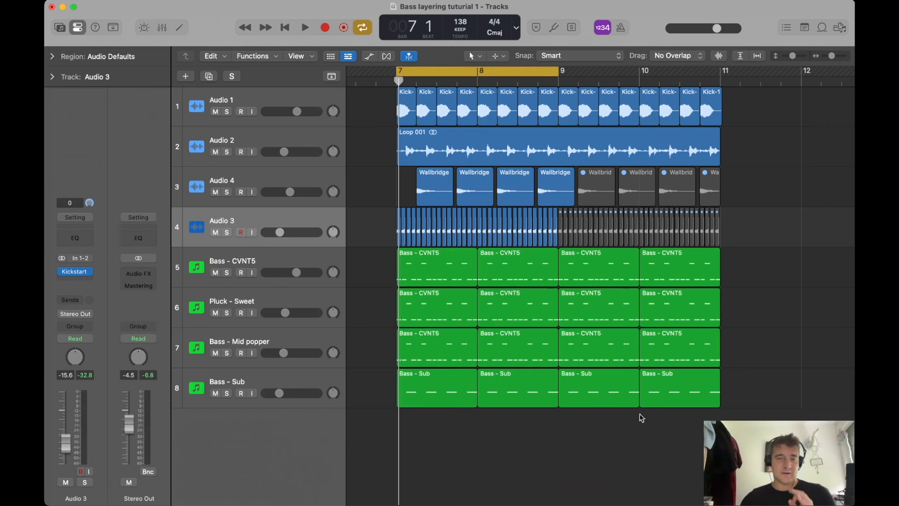
mouse_move(379, 147)
mouse_down()
mouse_move(782, 226)
mouse_move(723, 195)
mouse_move(381, 152)
mouse_up()
key(Delete)
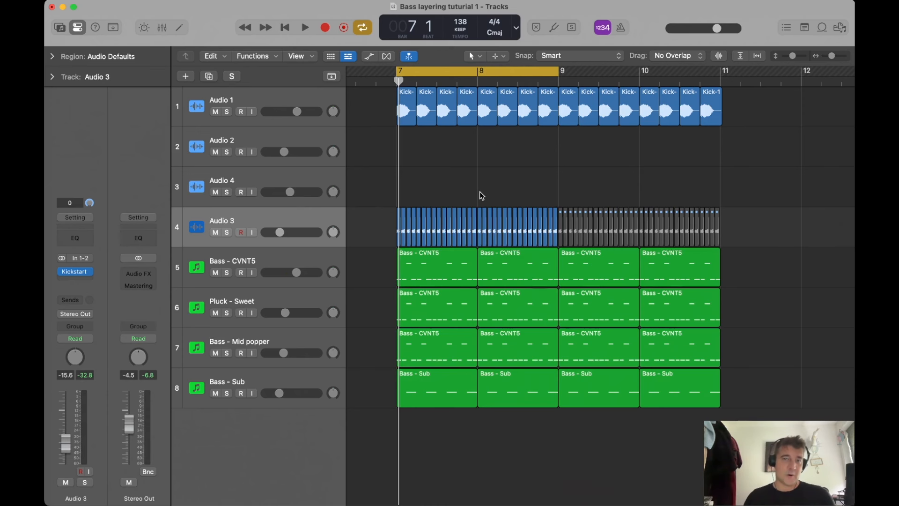
Switch between the Bass - CVNT5 and Pluck - Sweet tracks to compare their channel strips
click(275, 252)
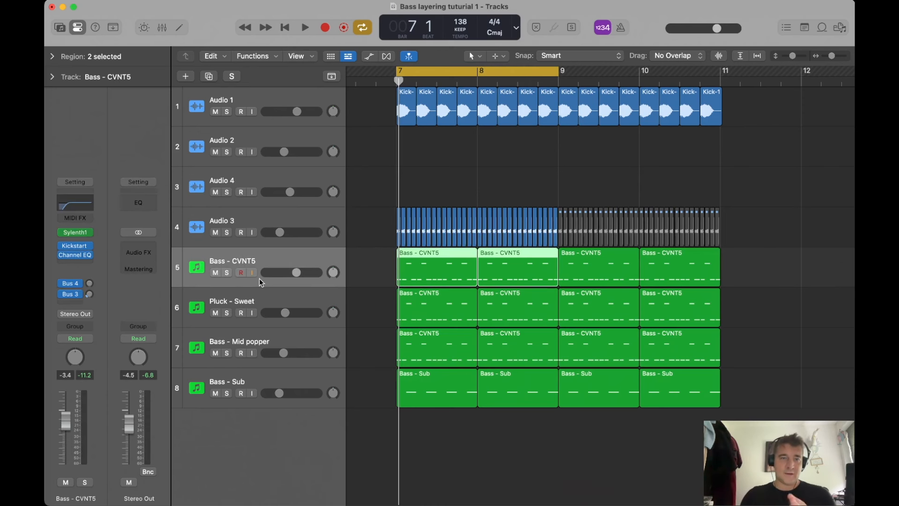
click(276, 292)
click(305, 255)
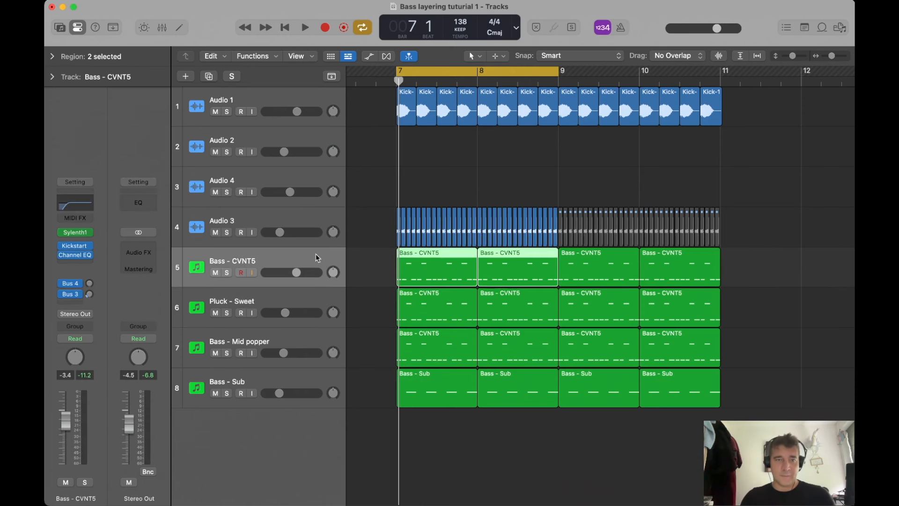
click(287, 309)
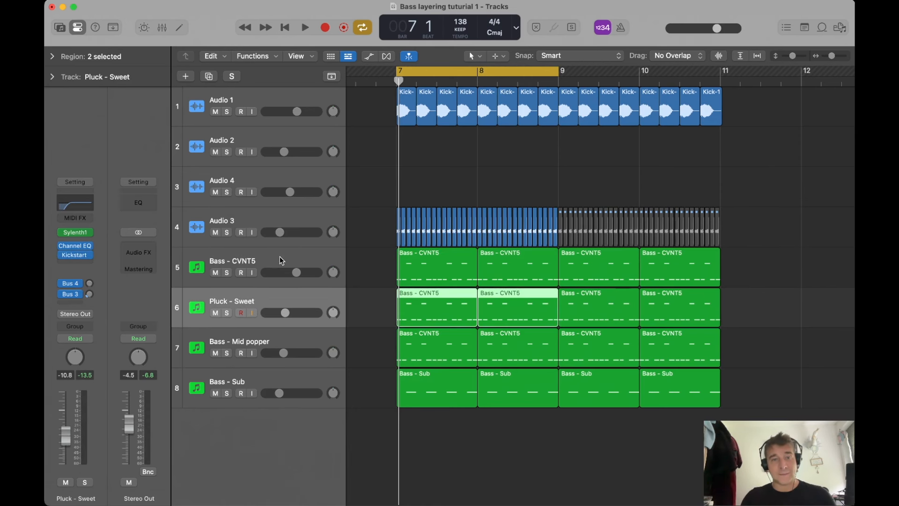
click(232, 266)
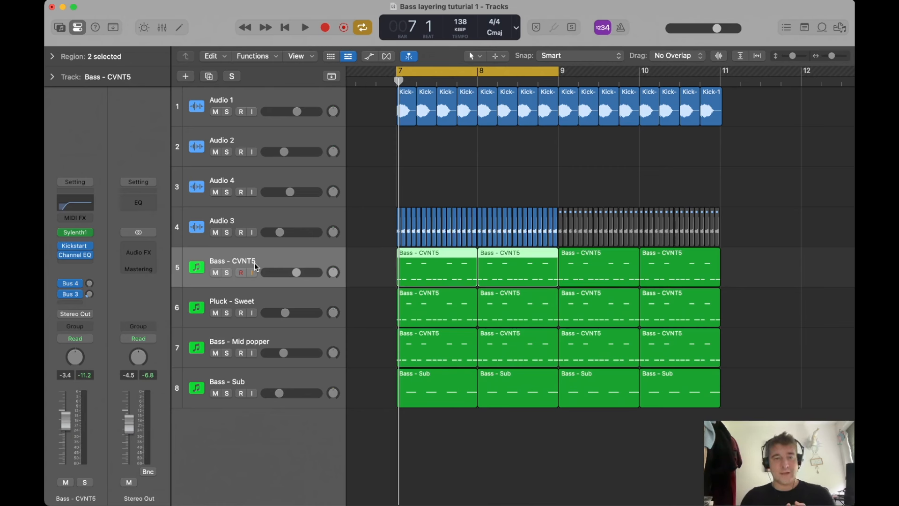
Solo Bass - CVNT5, open its Sylenth1 patch and audition it while raising the Mod Env 1 release
click(227, 272)
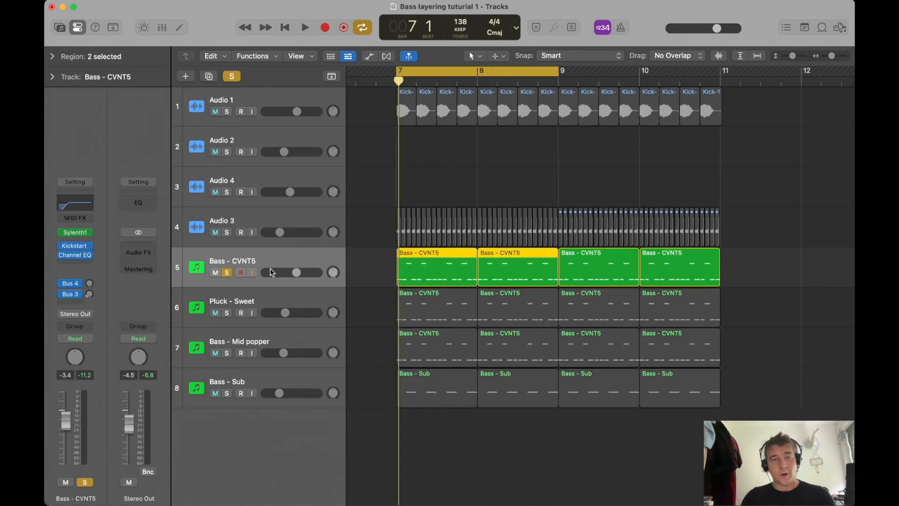
click(75, 232)
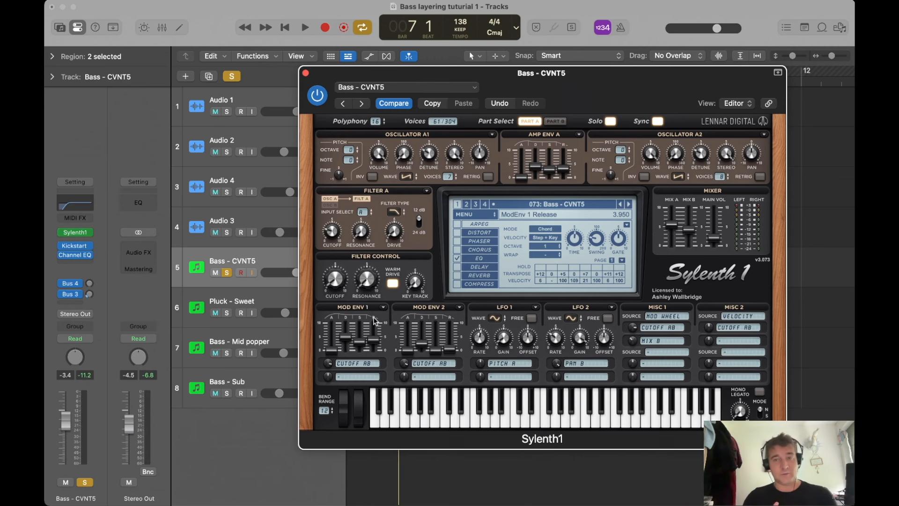
key(space)
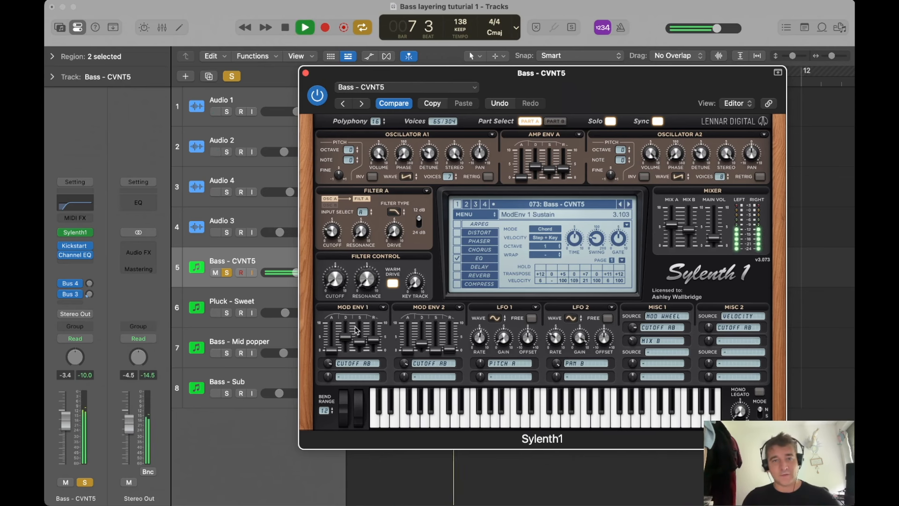
key(space)
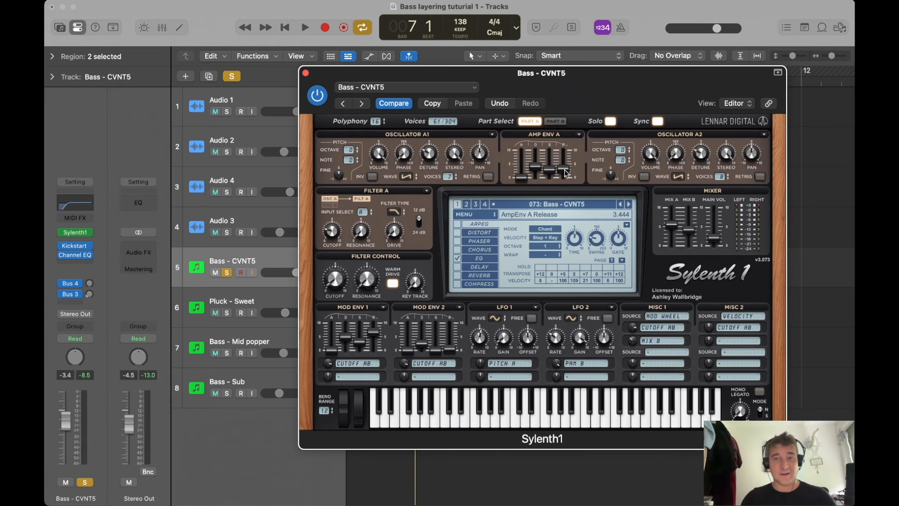
Set the Amp Env A release to 3.164 and lower the Mod Env 1 release while auditioning CVNT5, and close Sylenth1
key(space)
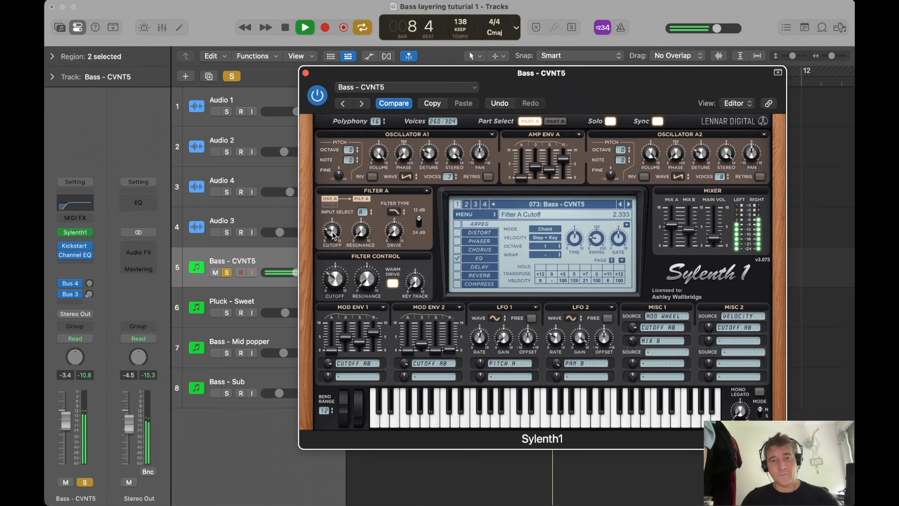
key(space)
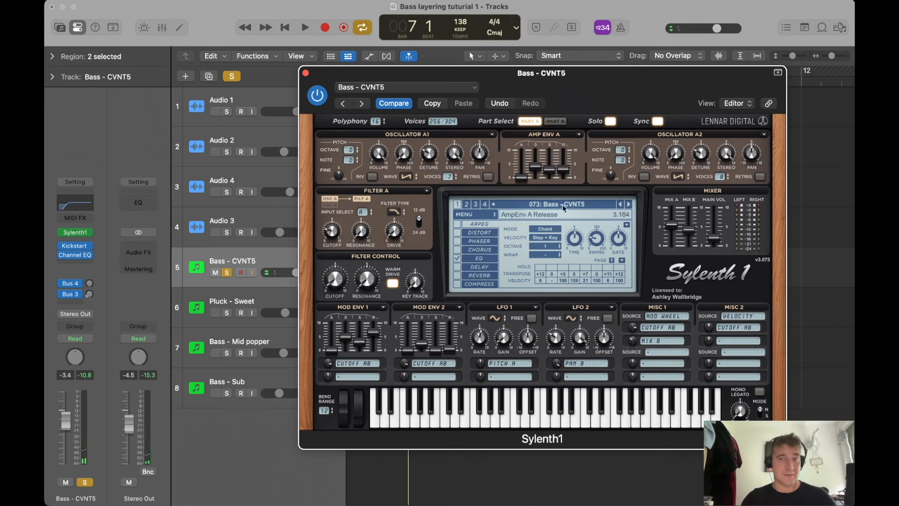
drag(373, 351, 371, 377)
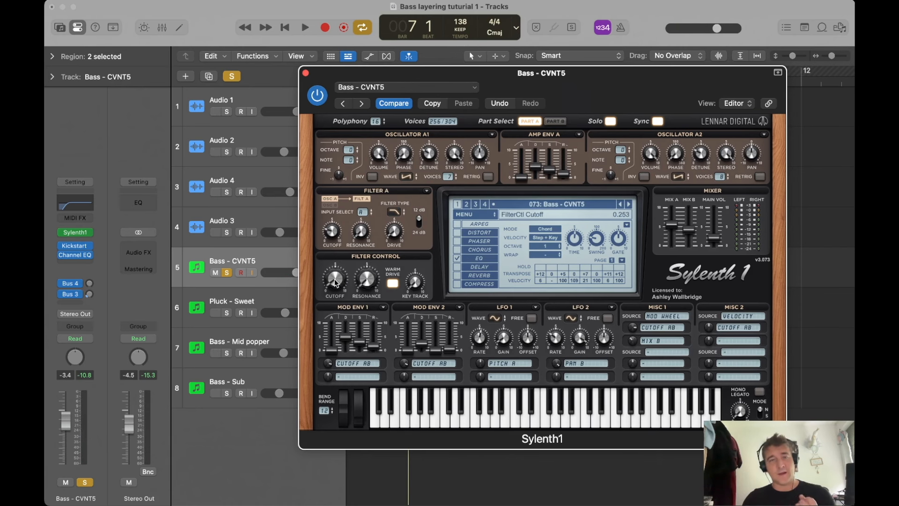
click(305, 73)
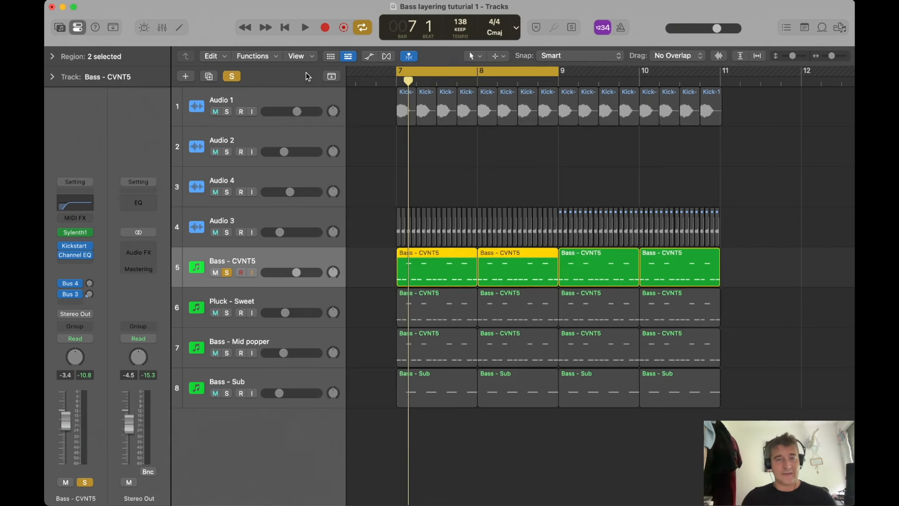
click(456, 197)
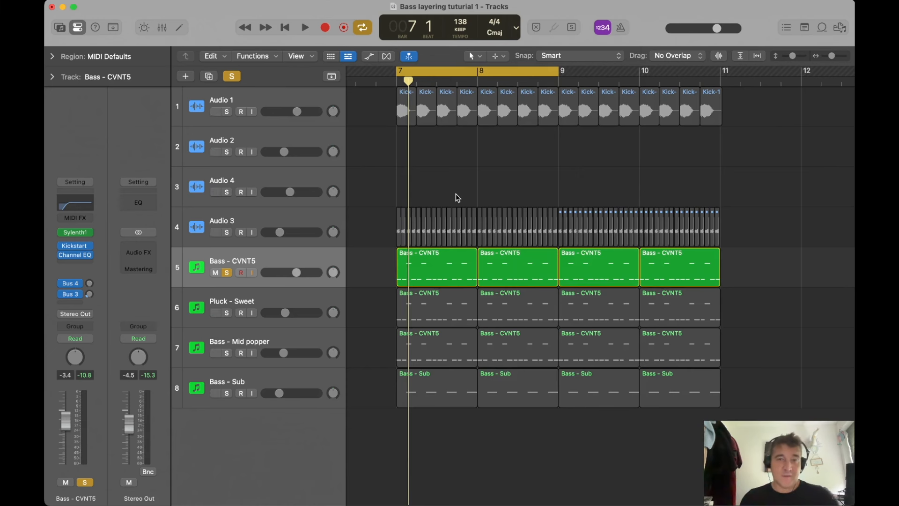